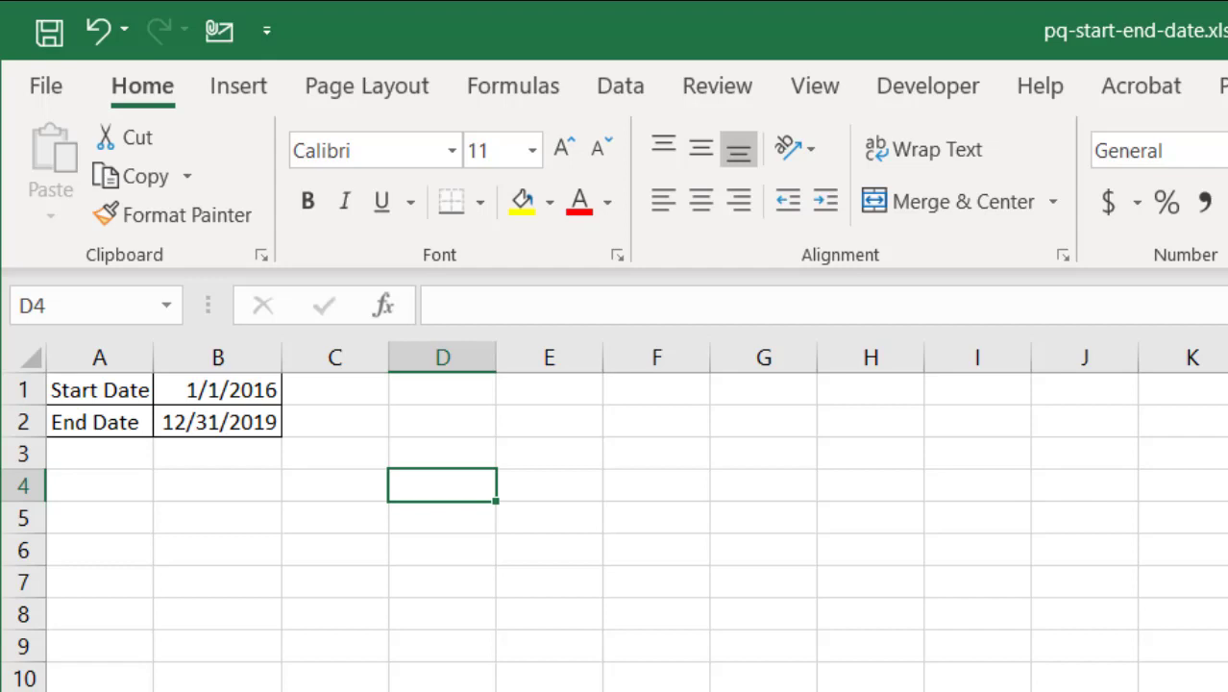
Step: Enter the start date 1/1/2016 in cell F1
click(535, 414)
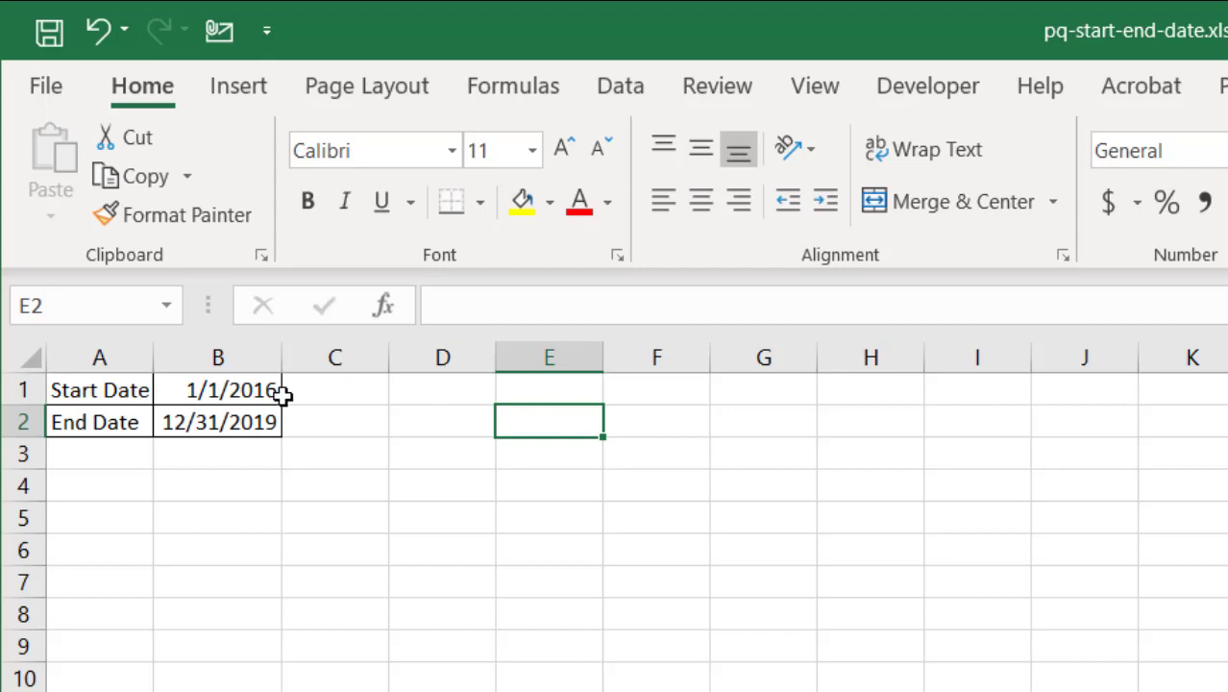
click(683, 386)
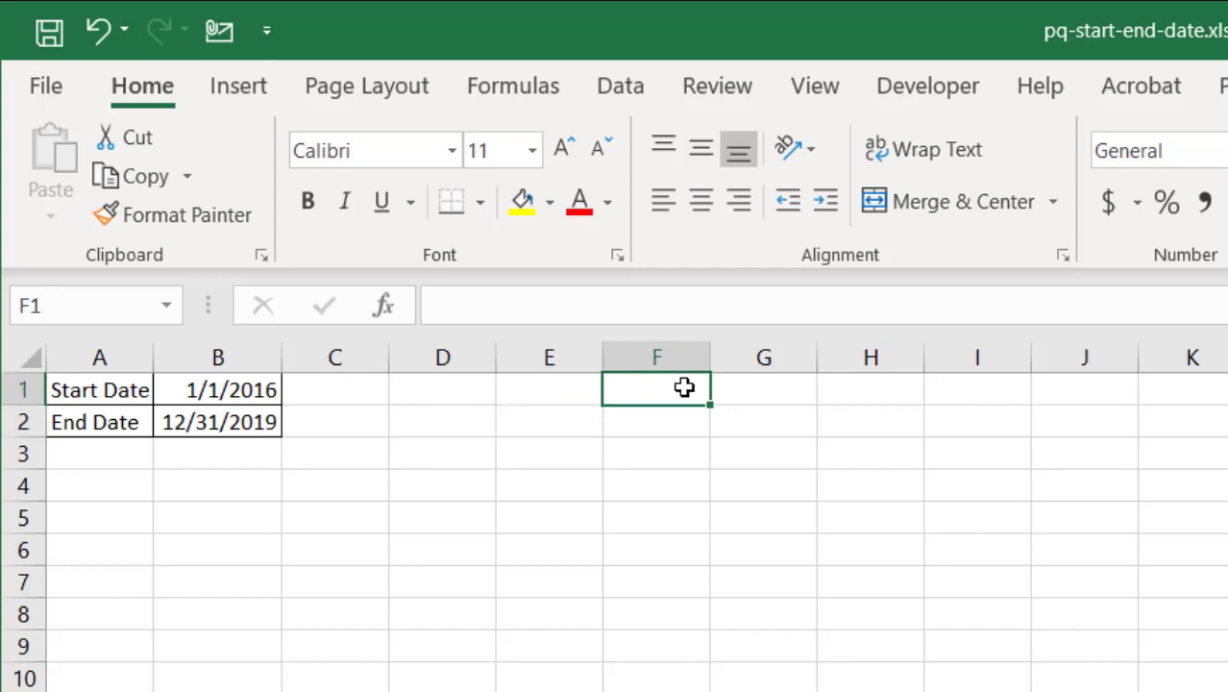
text(1/1/)
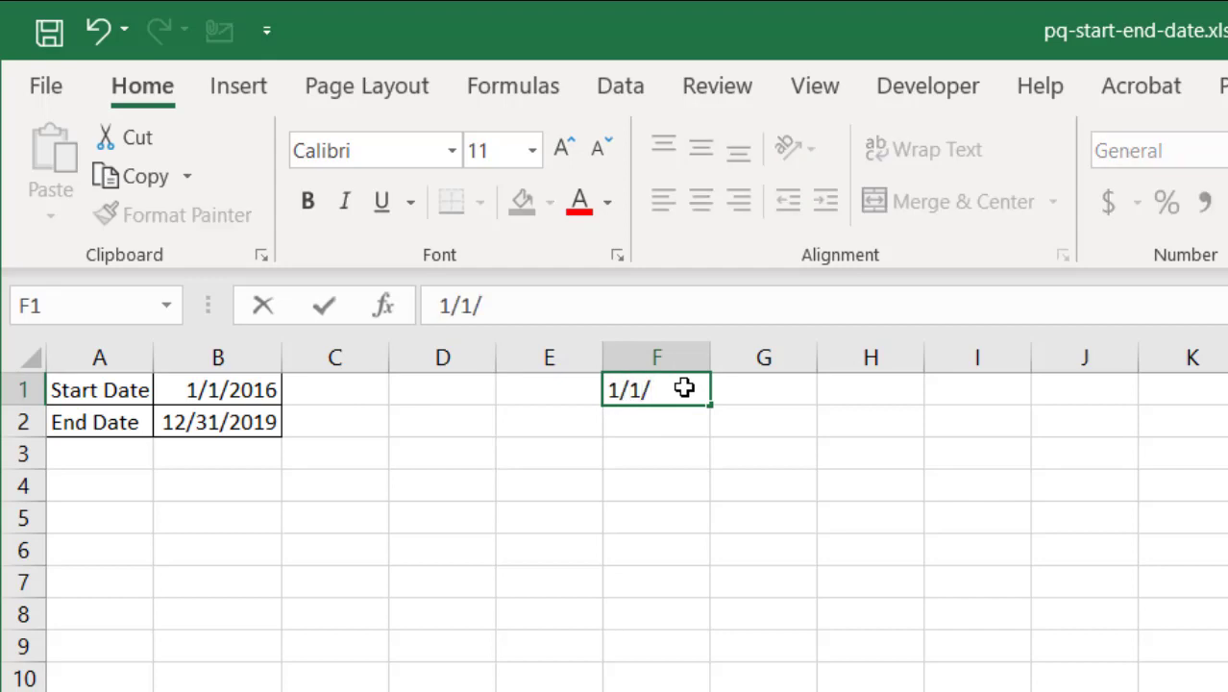
text(2016)
click(688, 460)
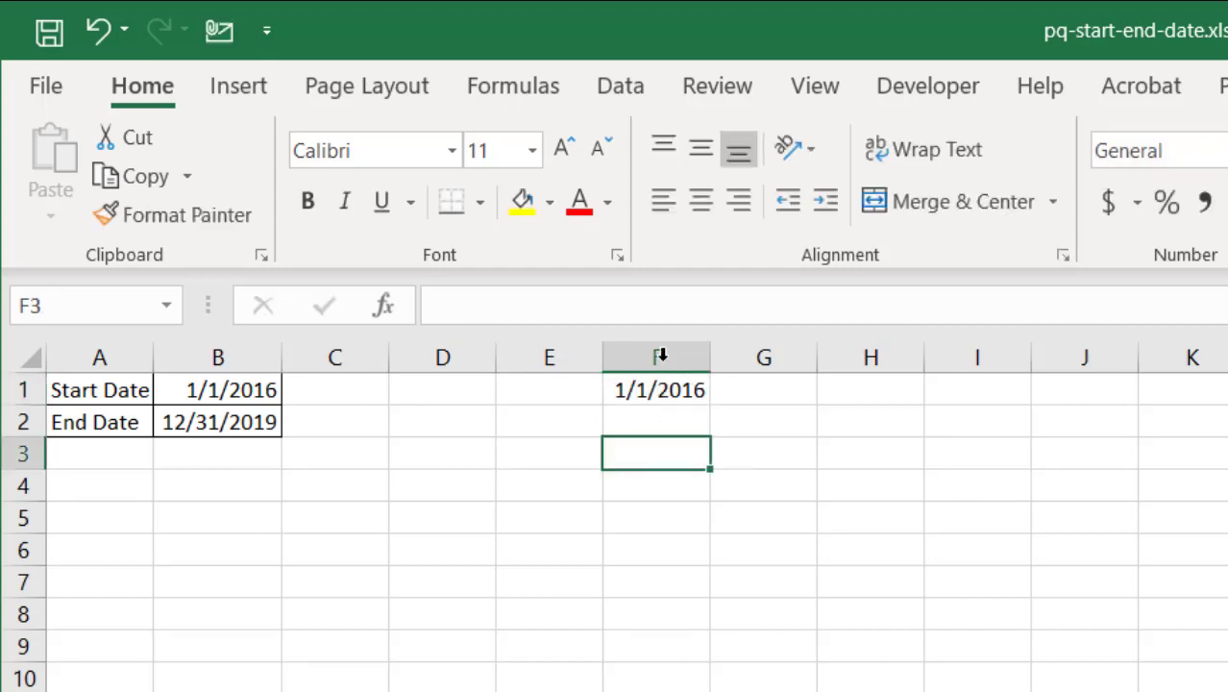
click(654, 382)
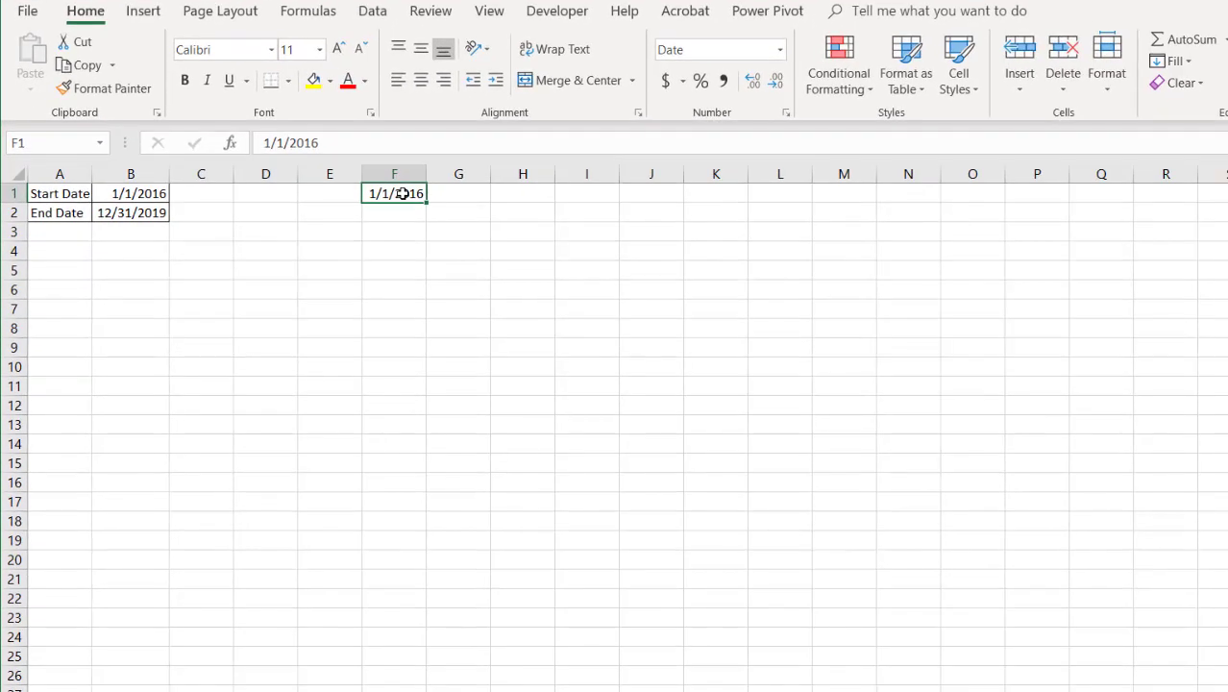
Step: Fill column F with daily dates down to 12/31/2019 and autofit the column width
click(1189, 61)
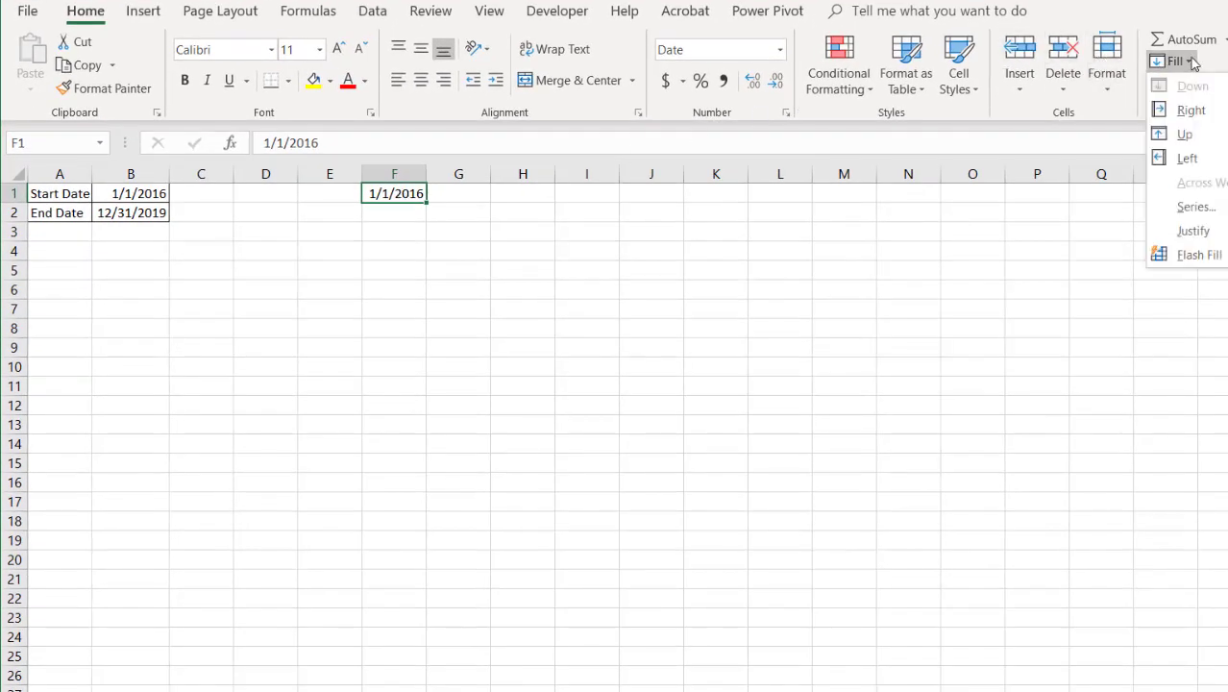
click(1191, 207)
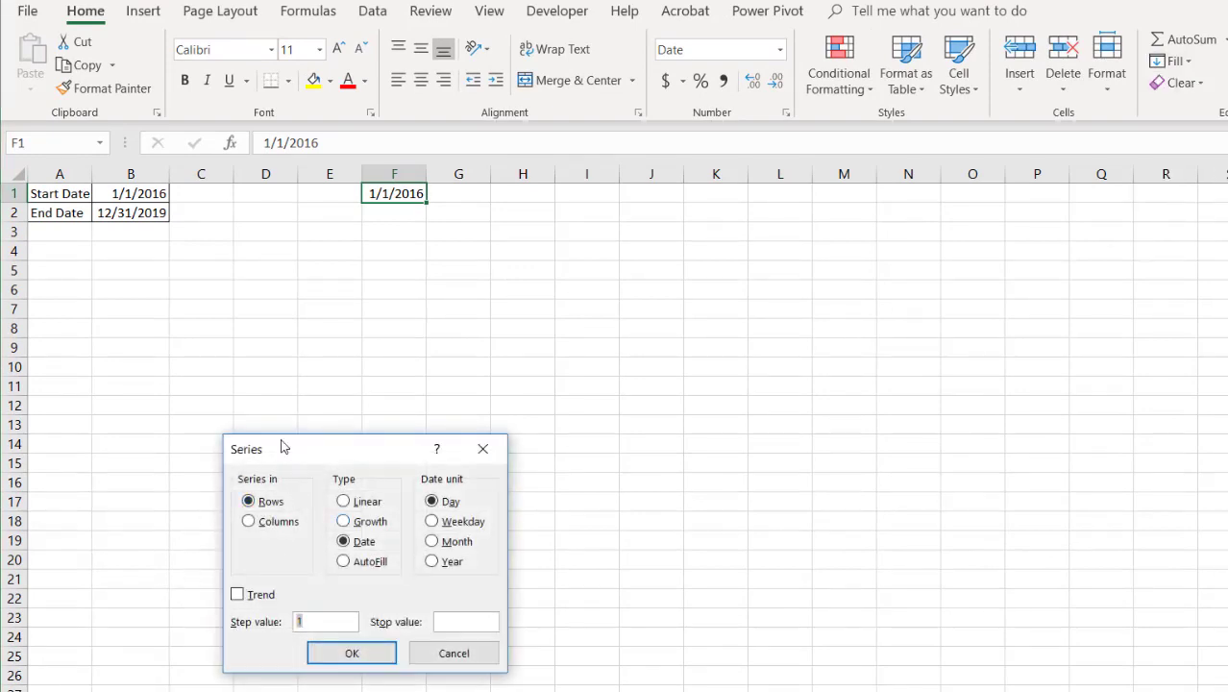
click(251, 522)
click(447, 621)
text(12/31/2019)
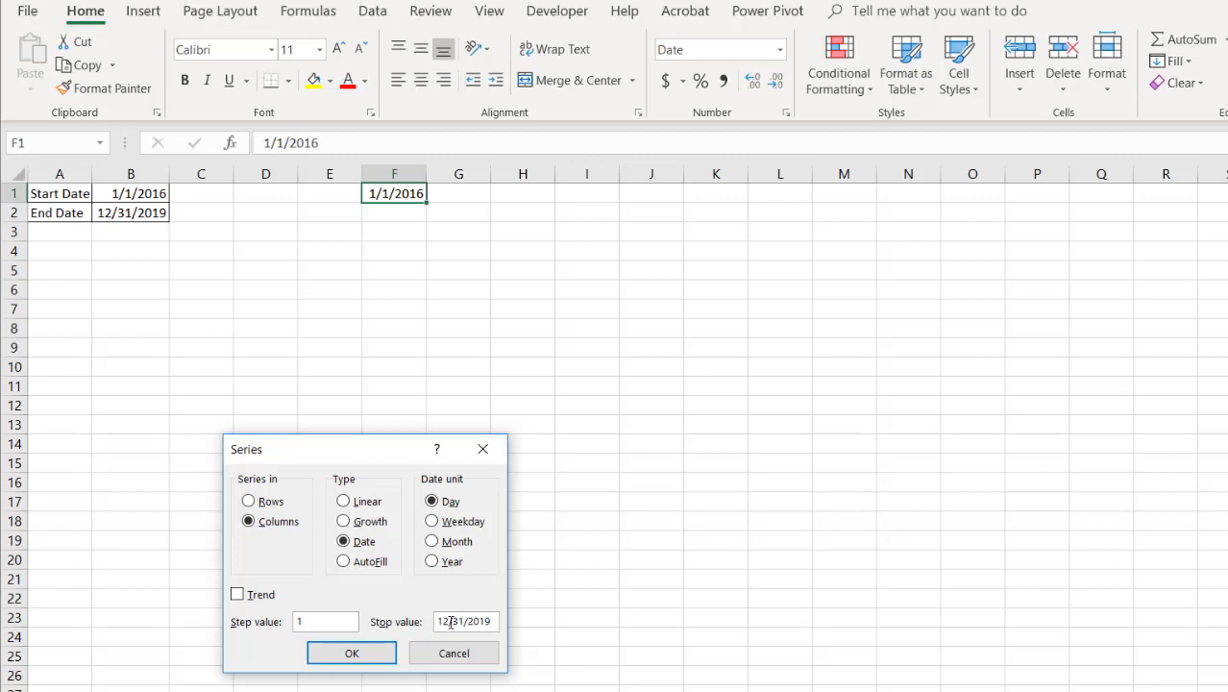
key(Return)
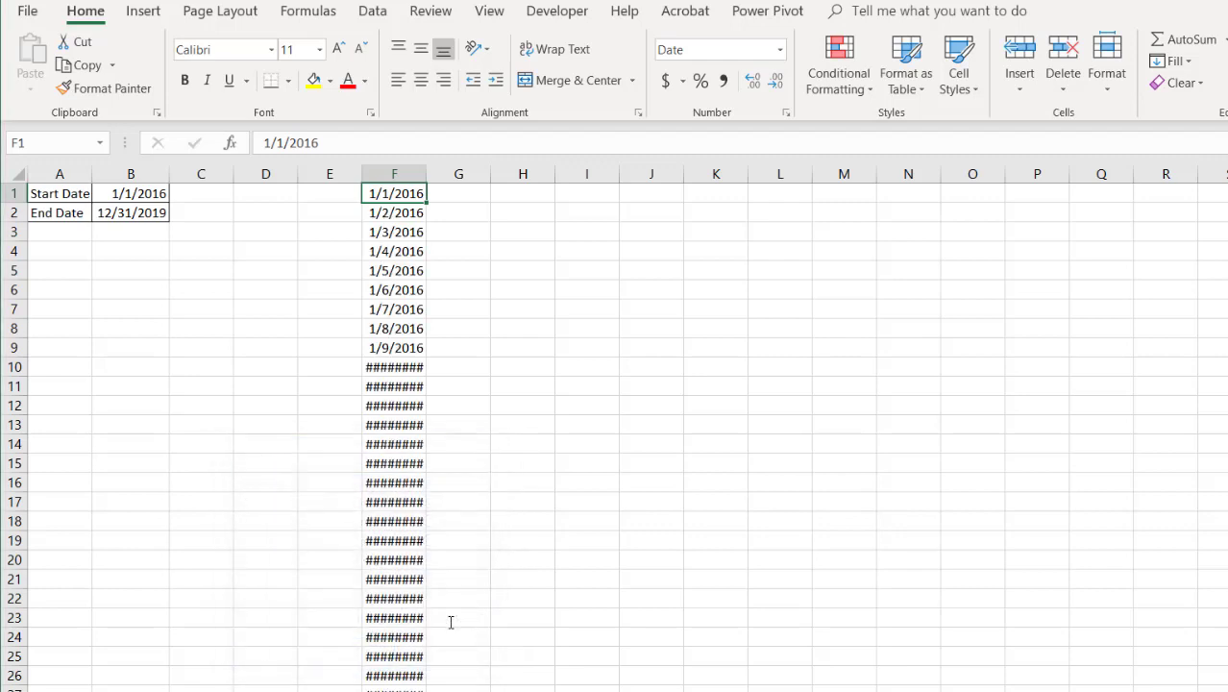
double_click(425, 175)
click(420, 315)
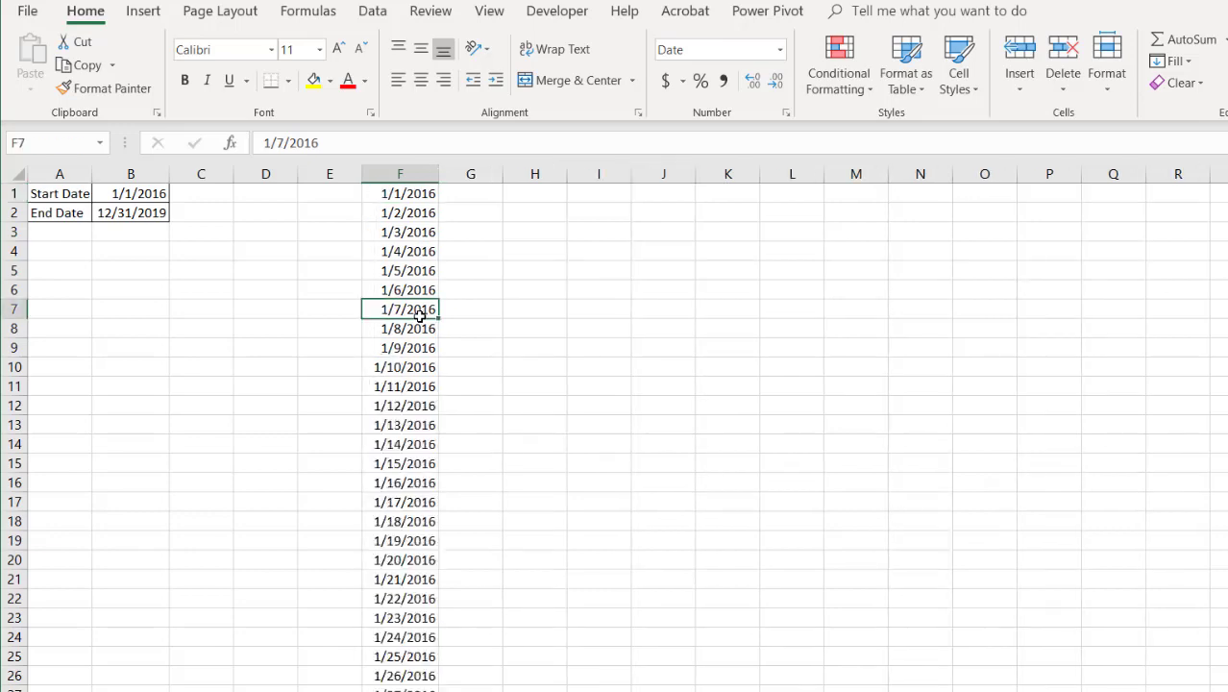
key(ctrl+Down)
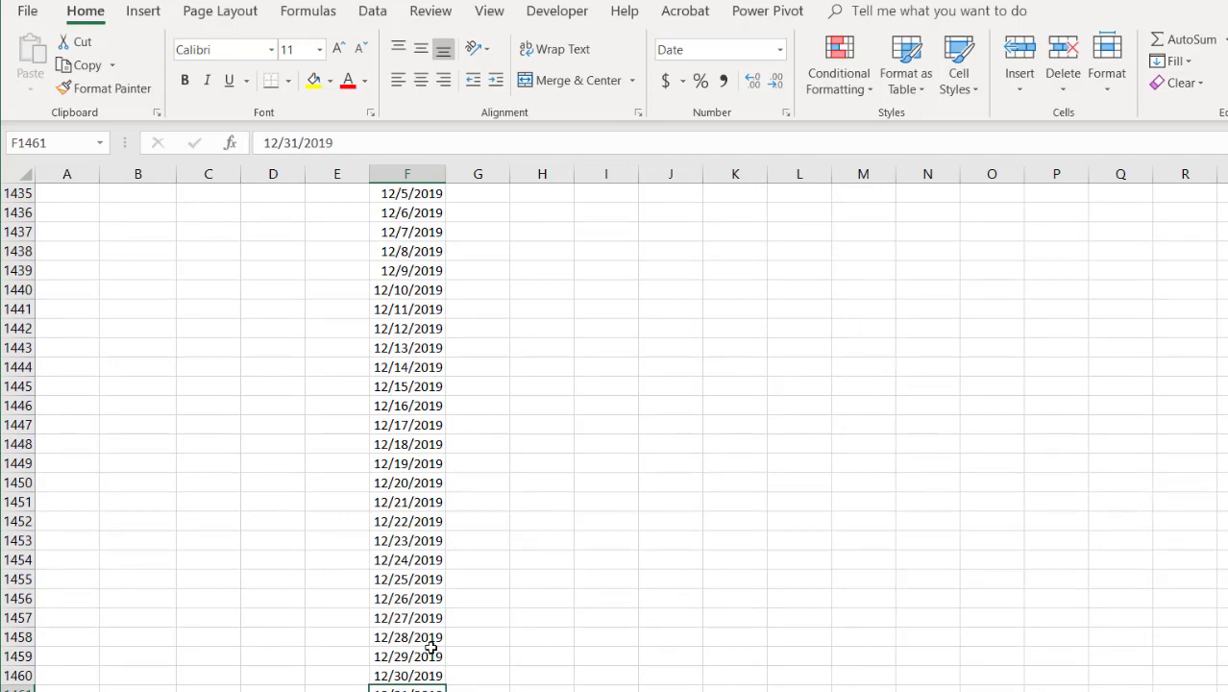
Step: Enter =YEAR(F1) in G1 and fill it down to row 1461 beside every date
key(ctrl+Up)
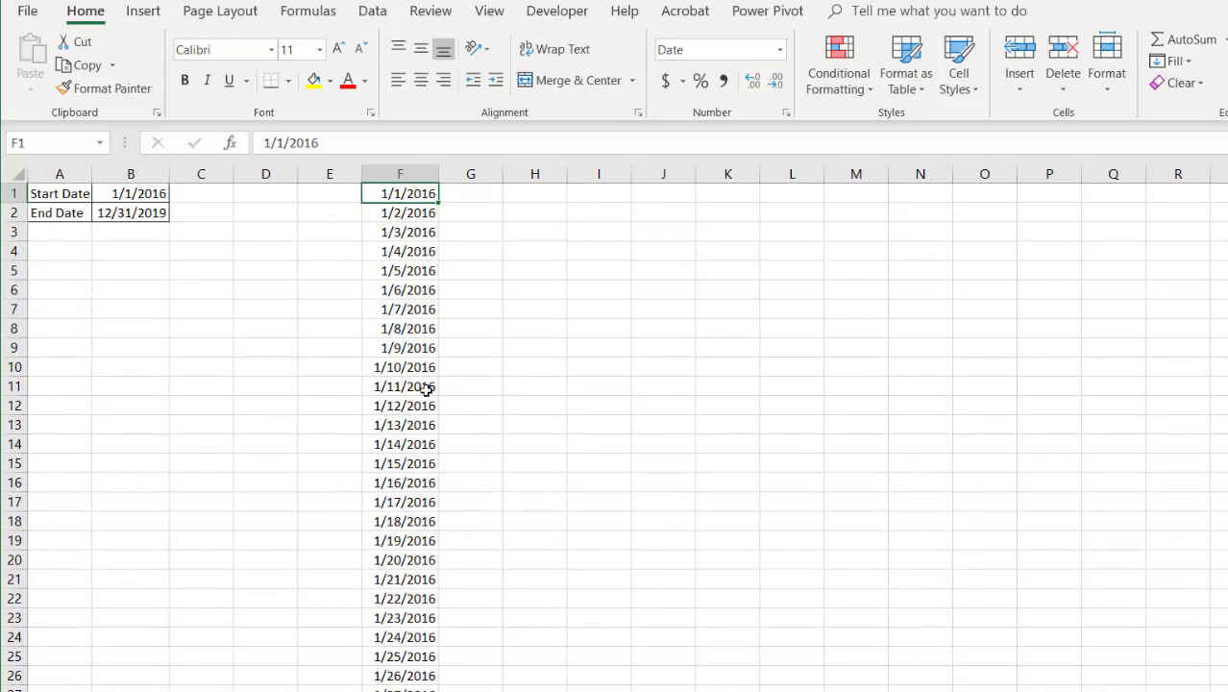
click(464, 193)
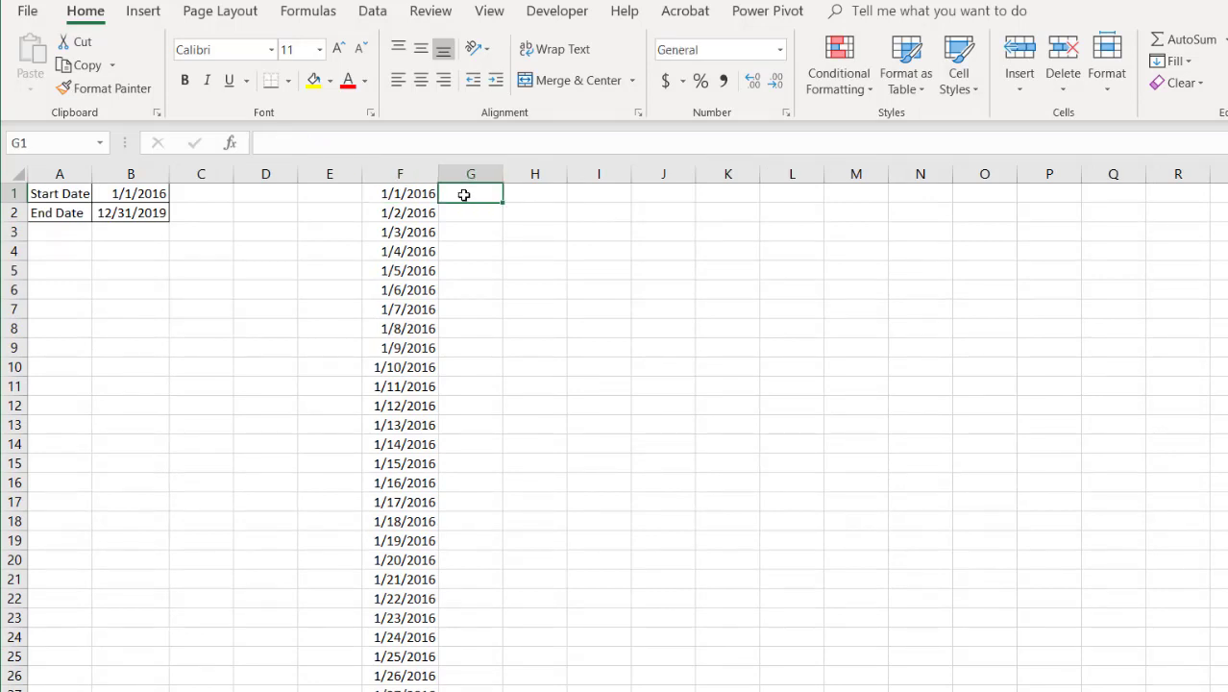
text(=year)
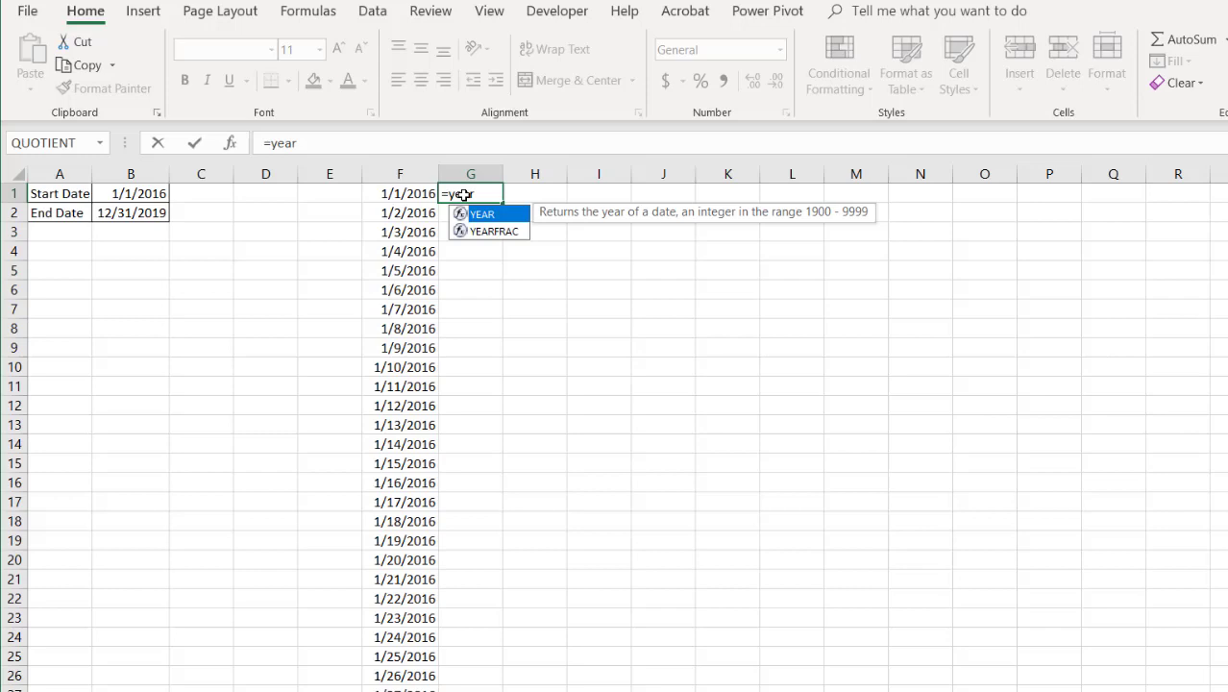
key(Tab)
click(408, 193)
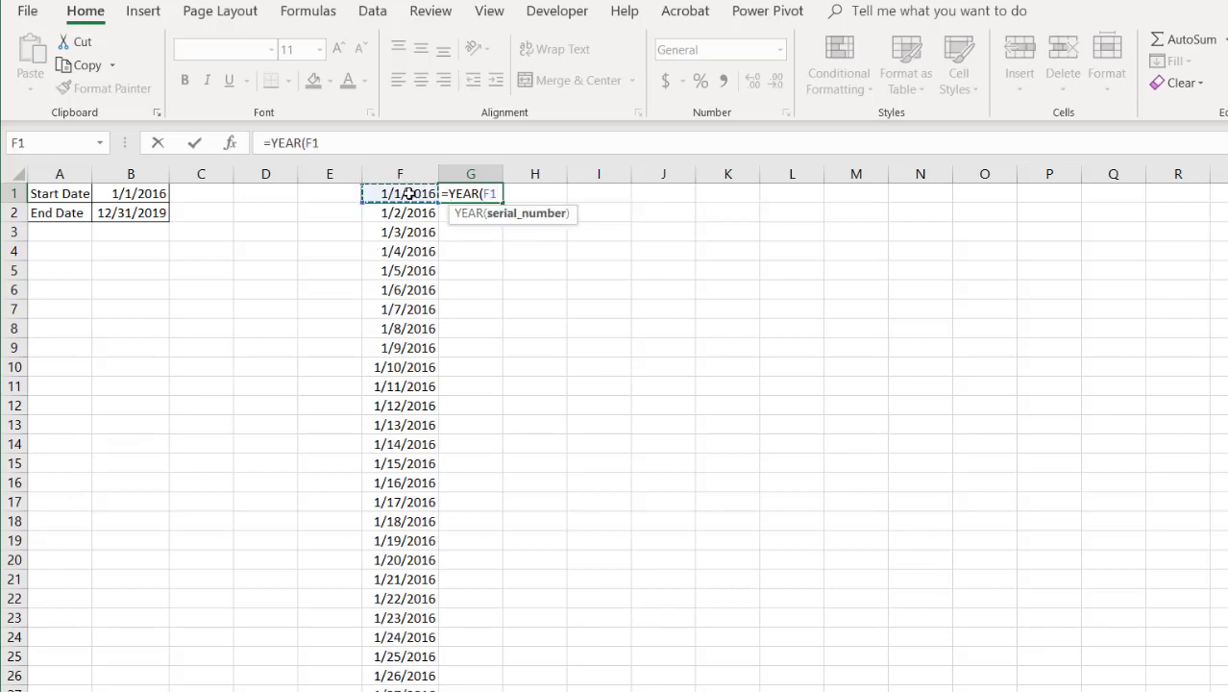
text())
key(Return)
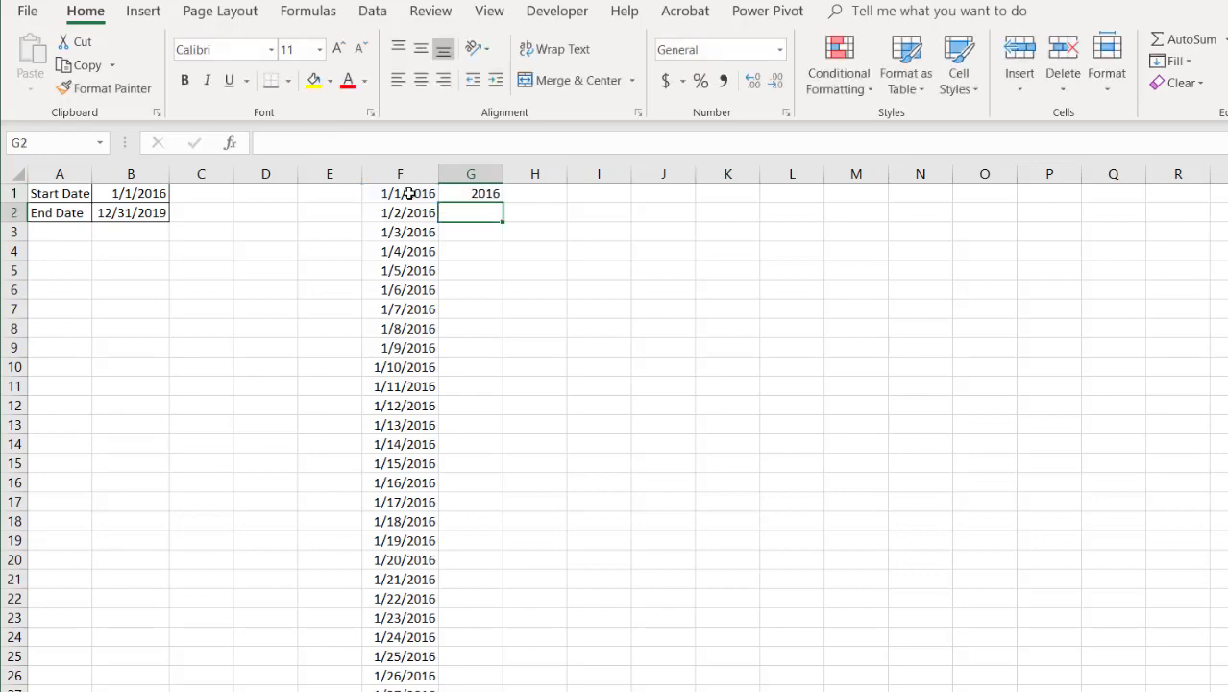
click(463, 190)
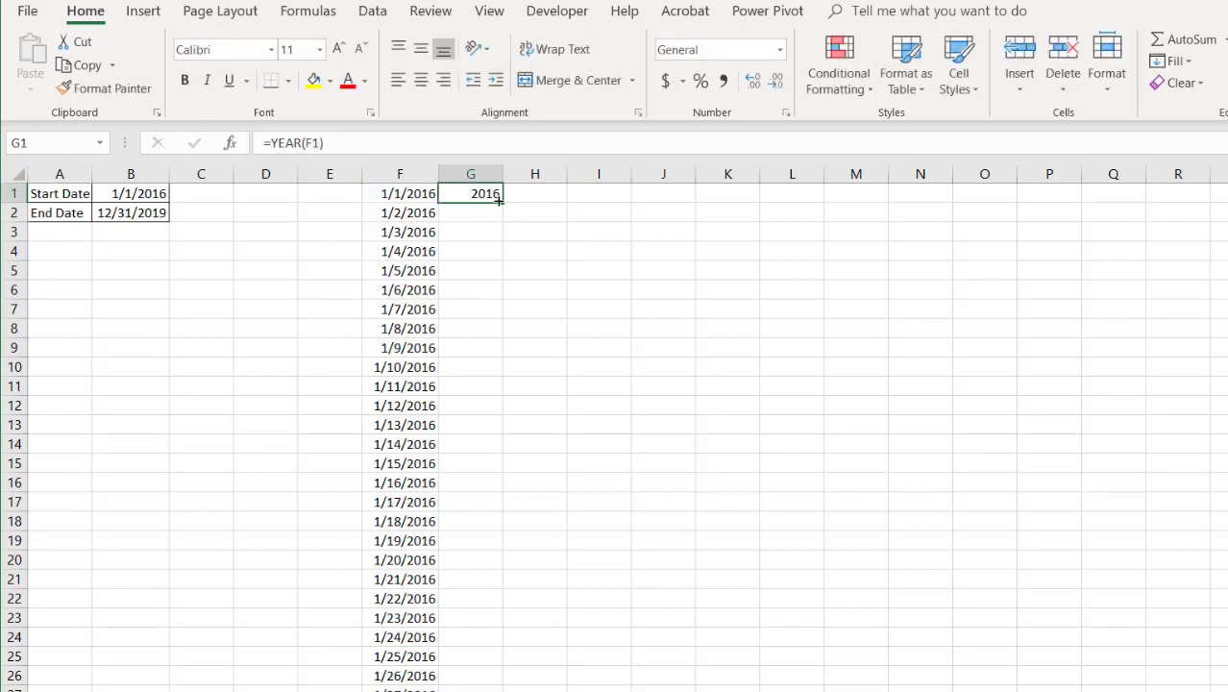
double_click(499, 200)
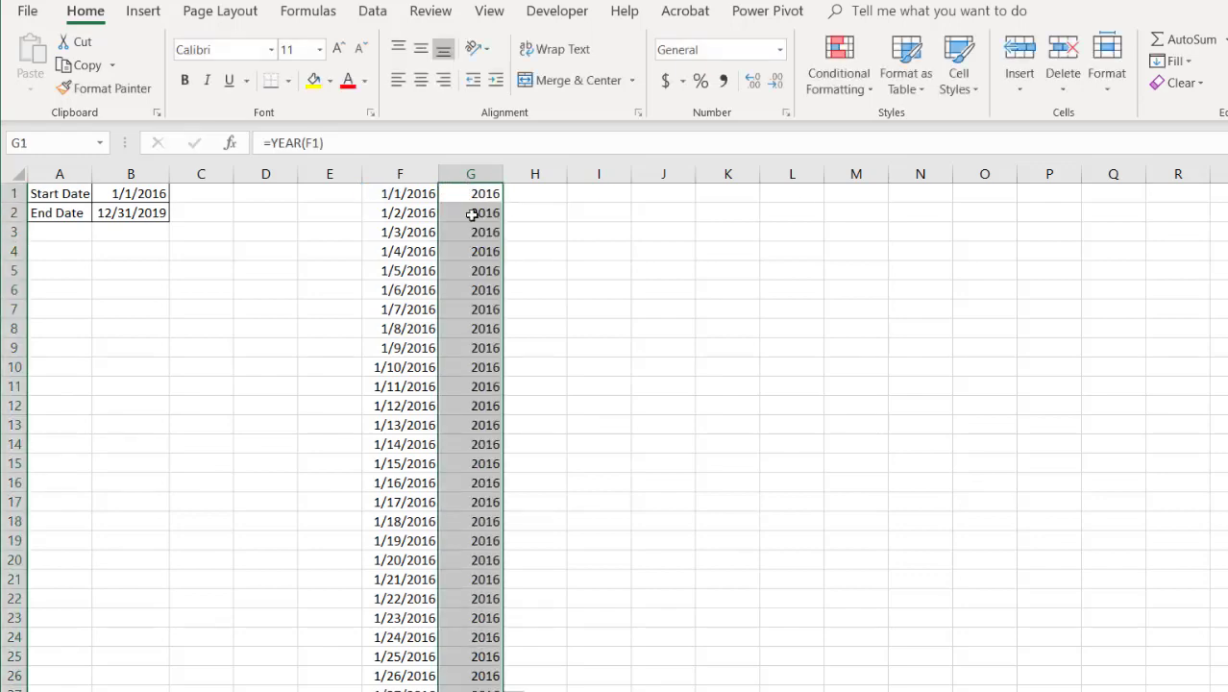
key(ctrl+Down)
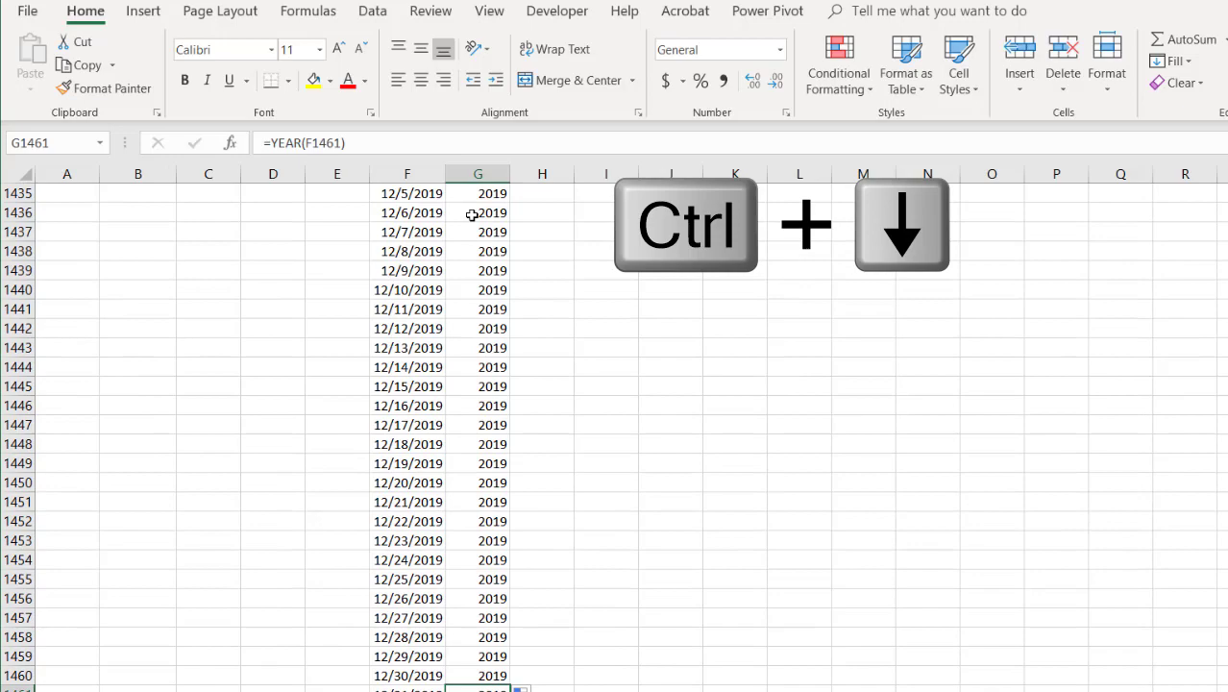
key(ctrl+Up)
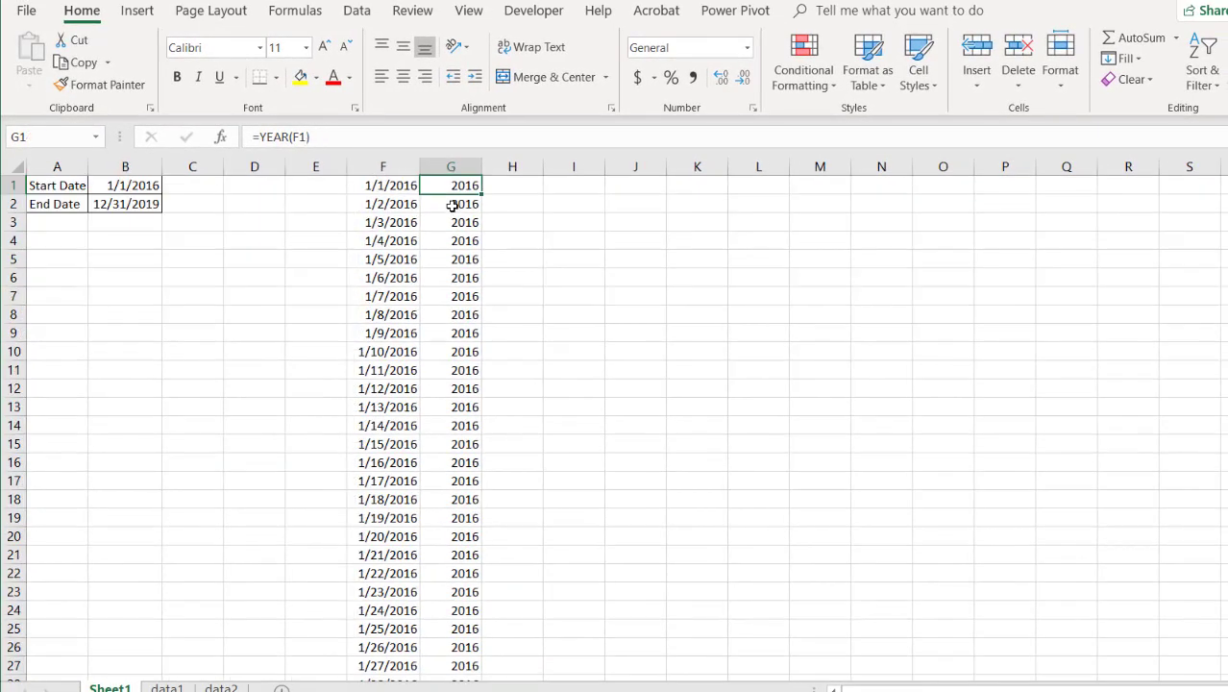
Step: Enter =MONTH(F1) in H1, replacing a mistaken WEEKDAY entry, and fill it down to row 1461
click(513, 188)
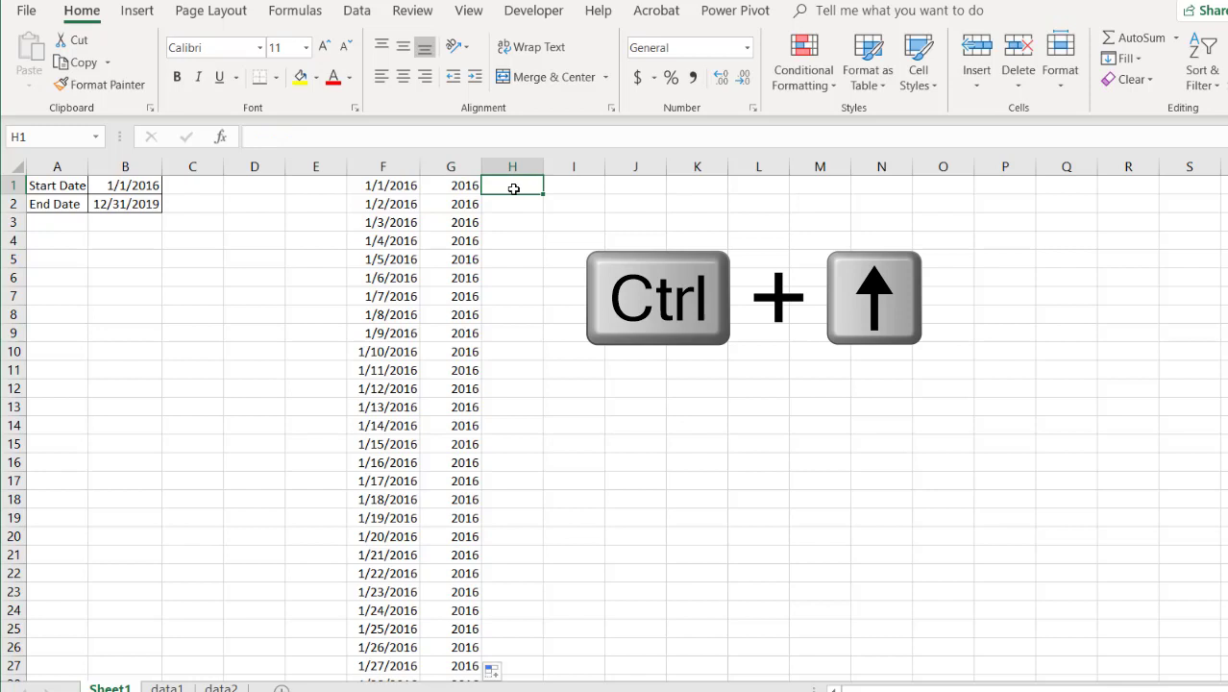
text(=day)
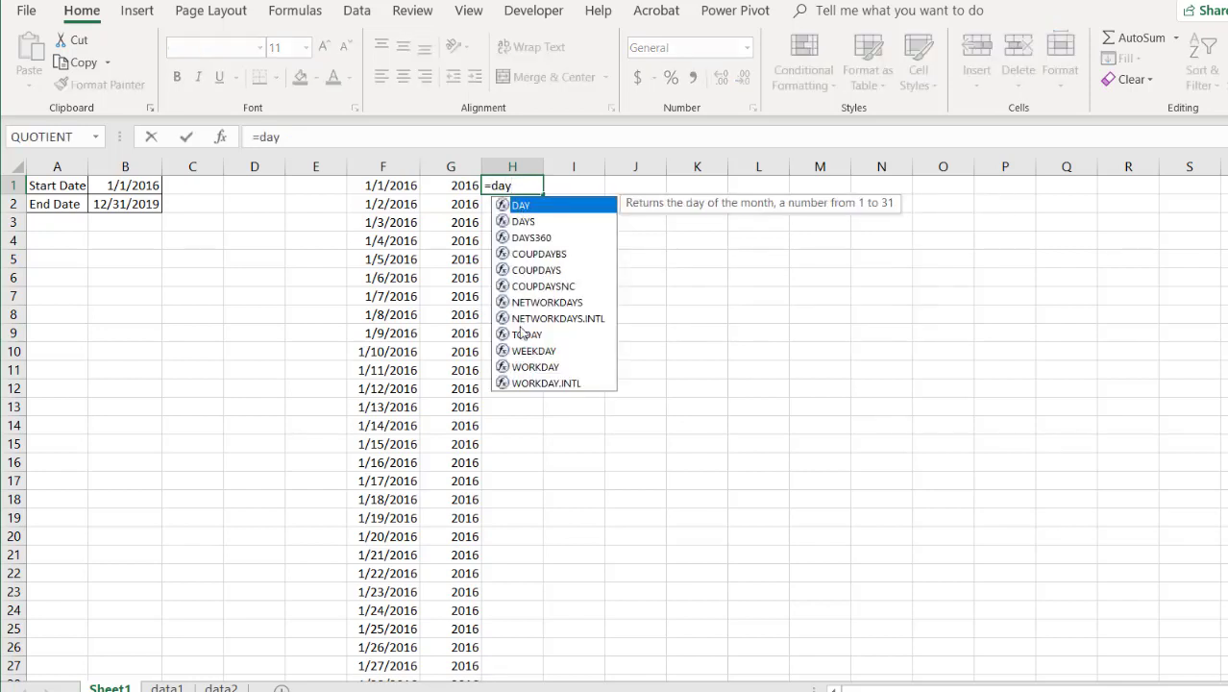
double_click(524, 351)
key(BackSpace)
key(BackSpace)
key(BackSpace)
key(BackSpace)
key(BackSpace)
key(BackSpace)
key(BackSpace)
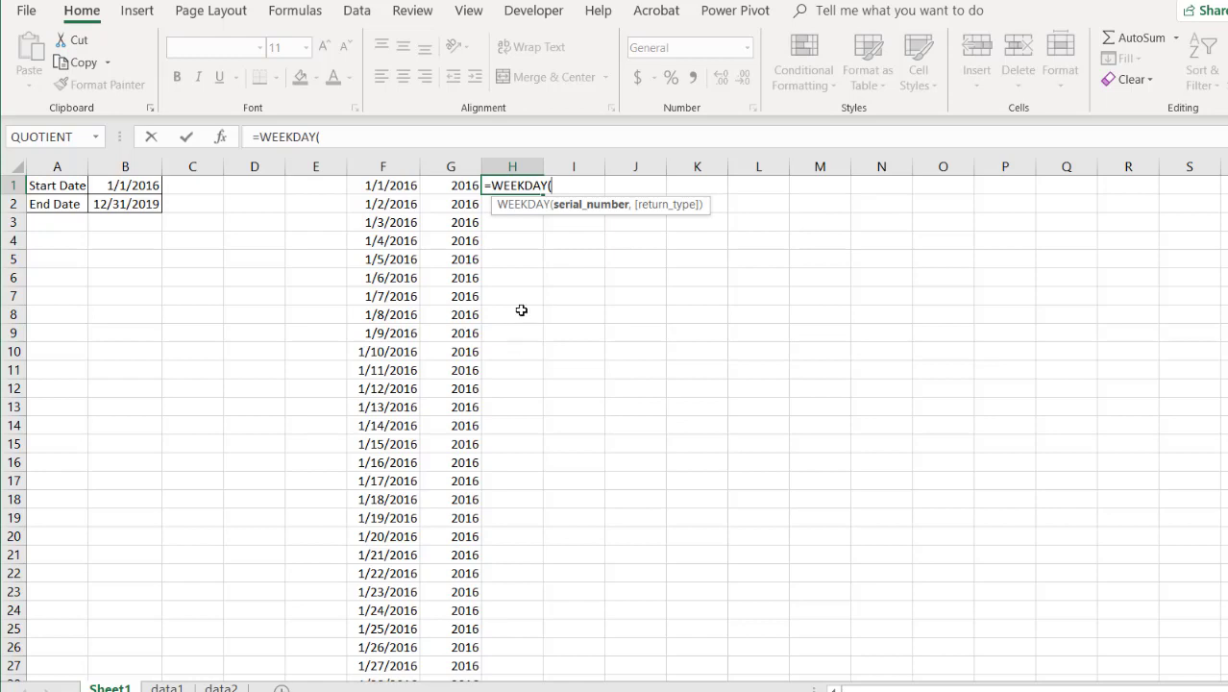
key(BackSpace)
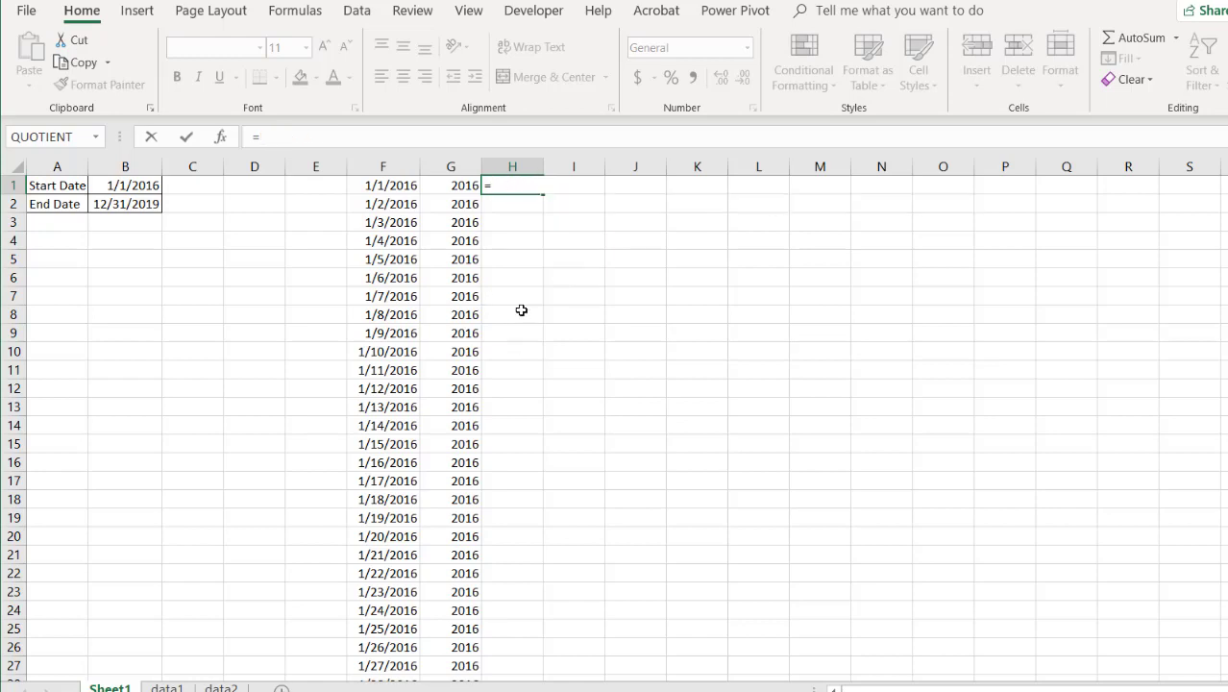
text(mon)
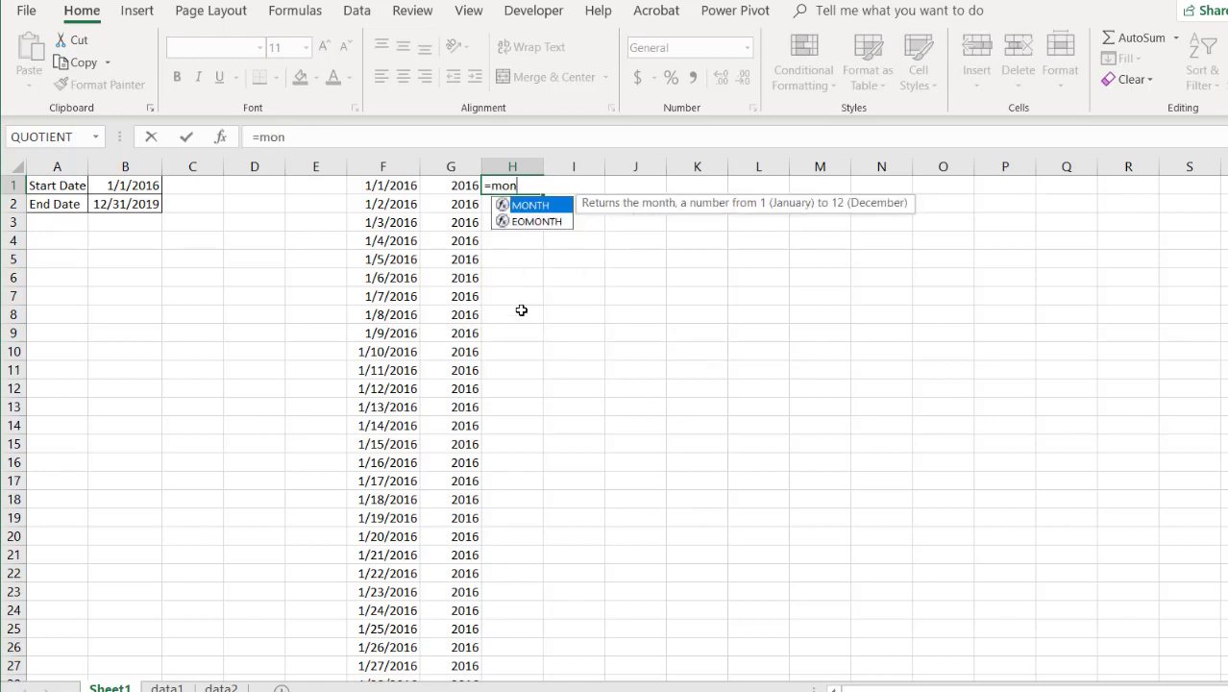
double_click(532, 205)
click(388, 187)
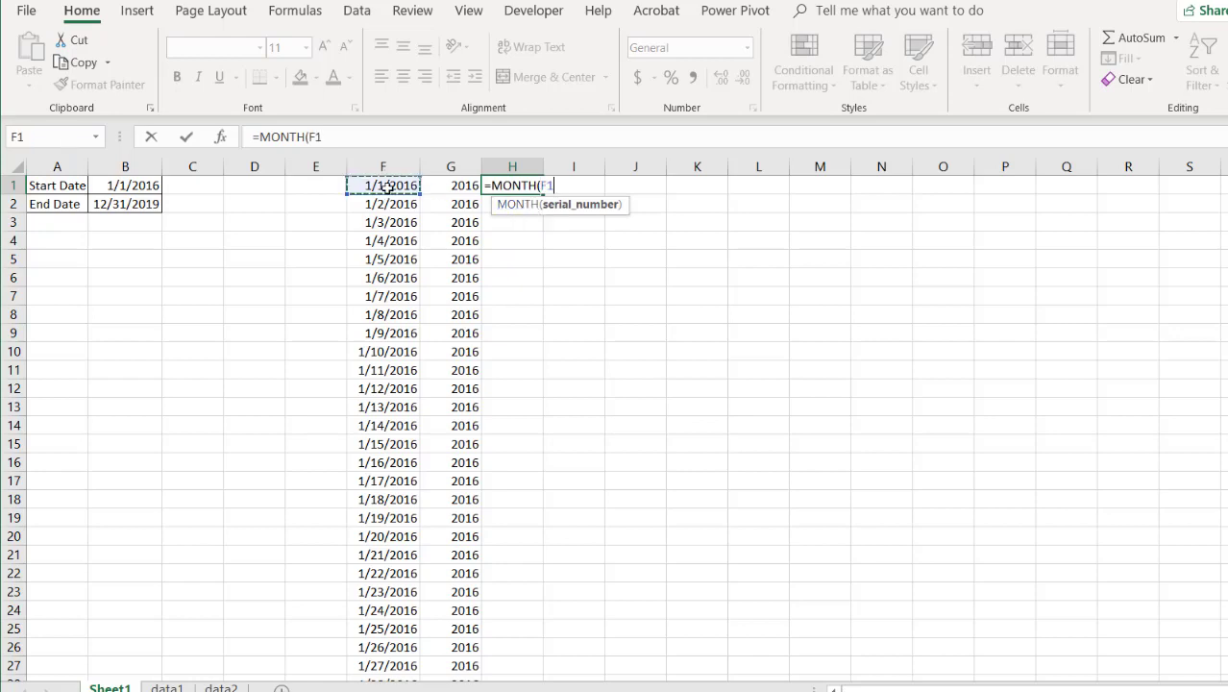
text())
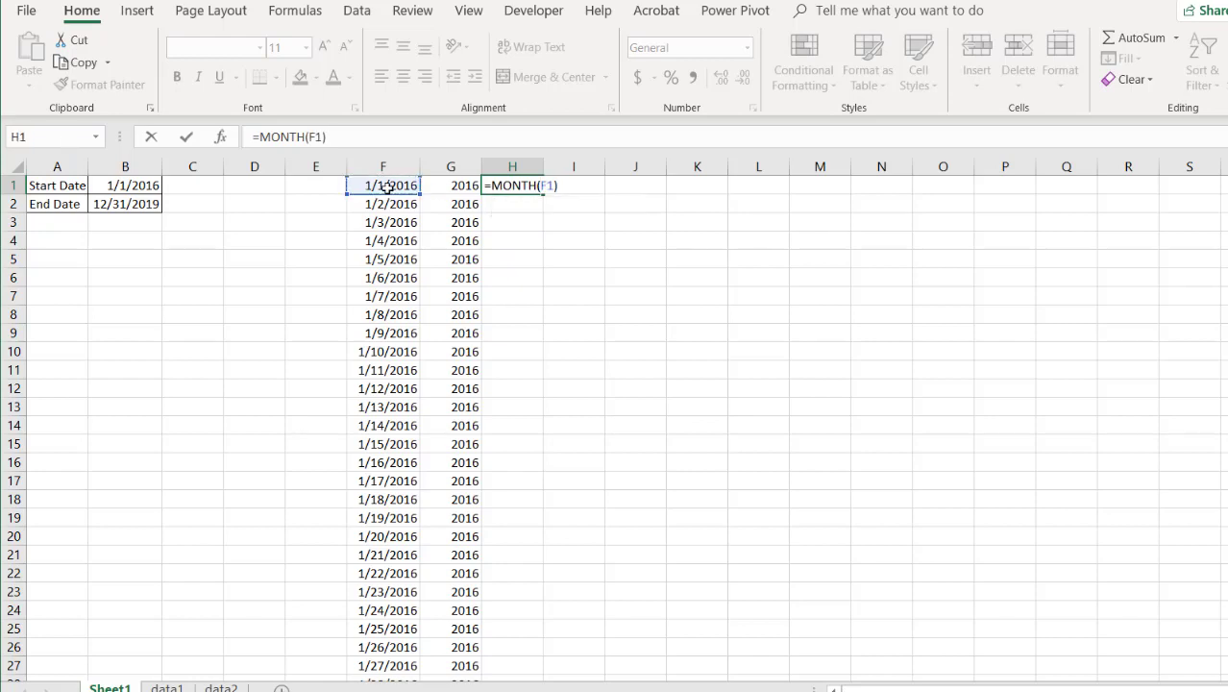
key(ctrl+Return)
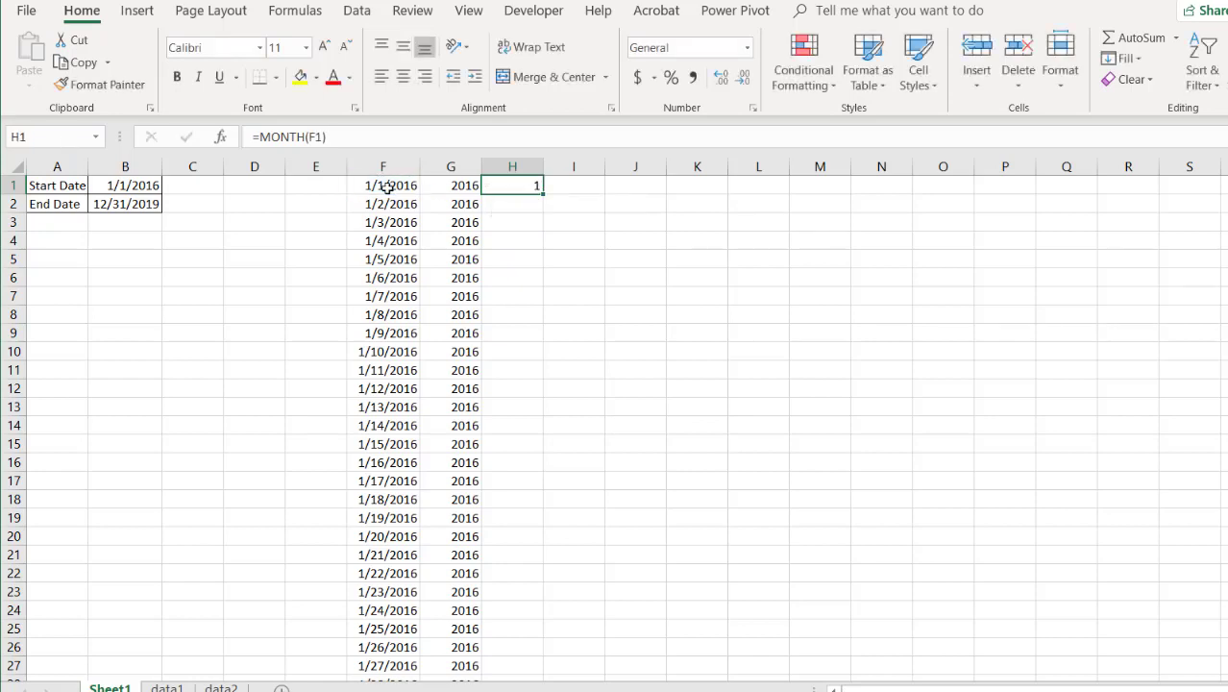
double_click(541, 193)
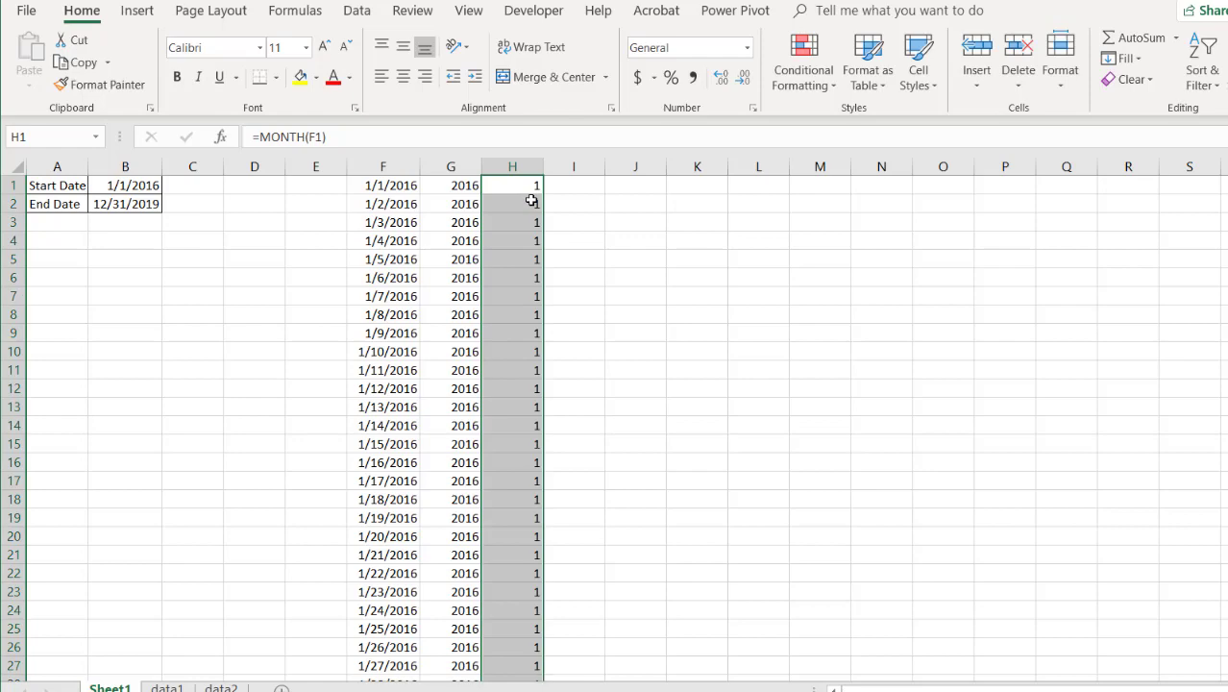
key(ctrl+Down)
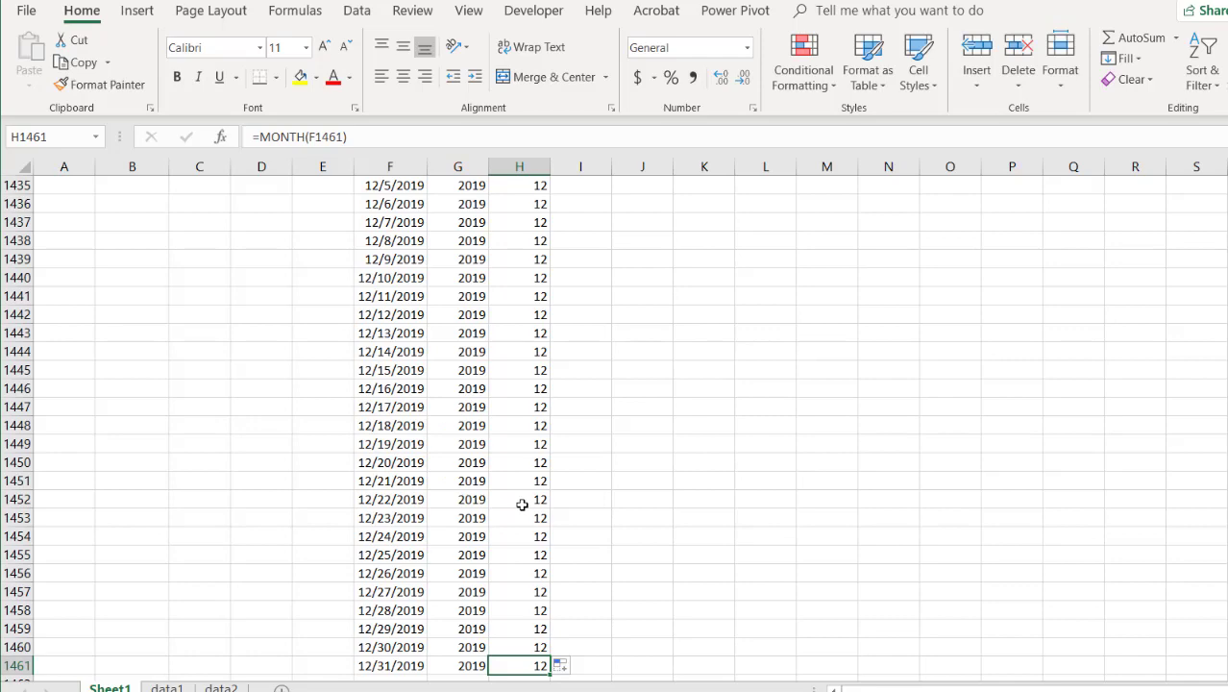
key(ctrl+Up)
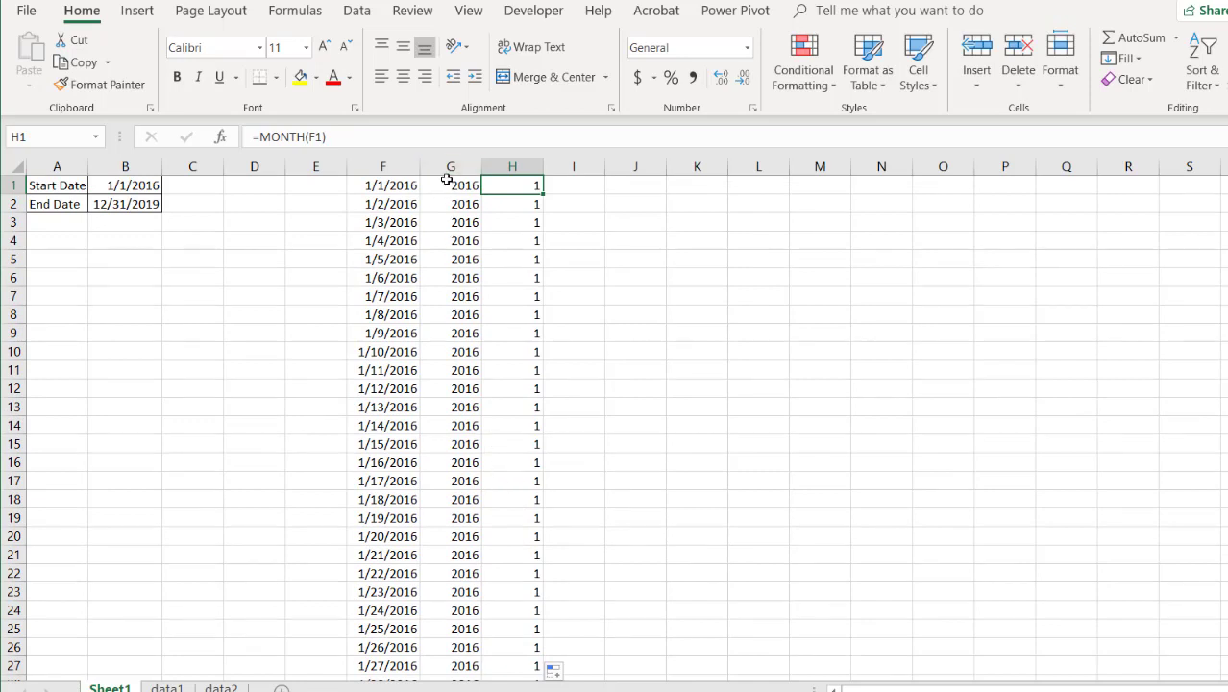
click(96, 203)
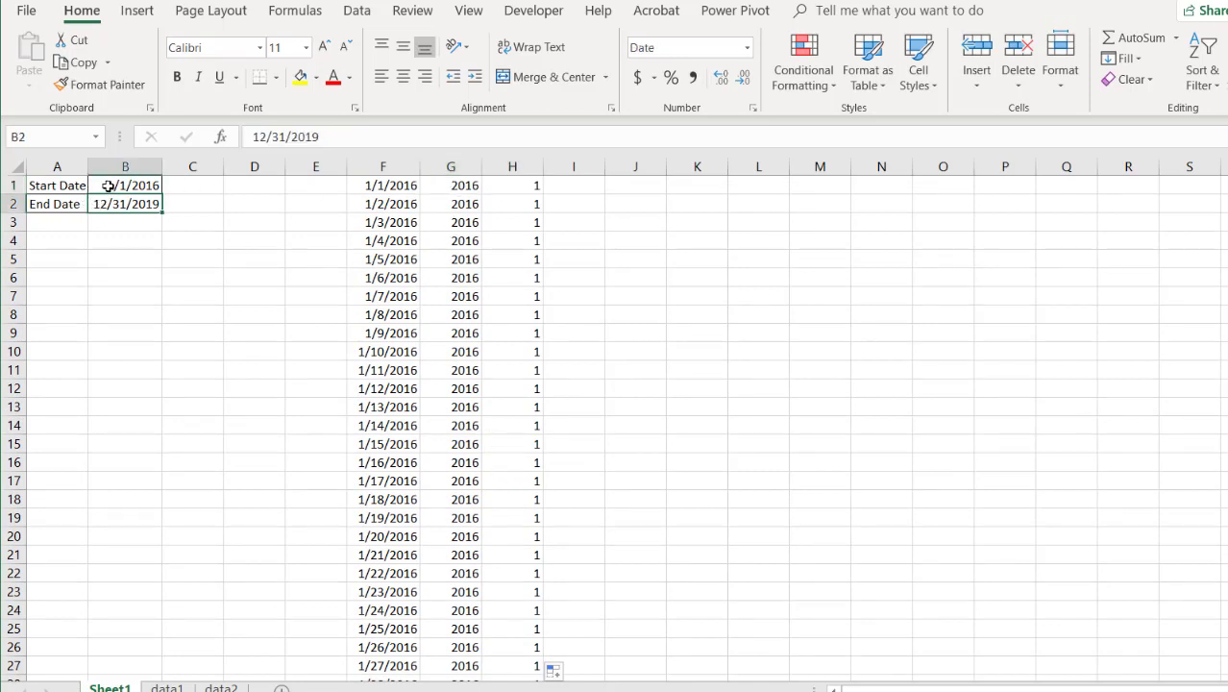
click(108, 186)
click(393, 271)
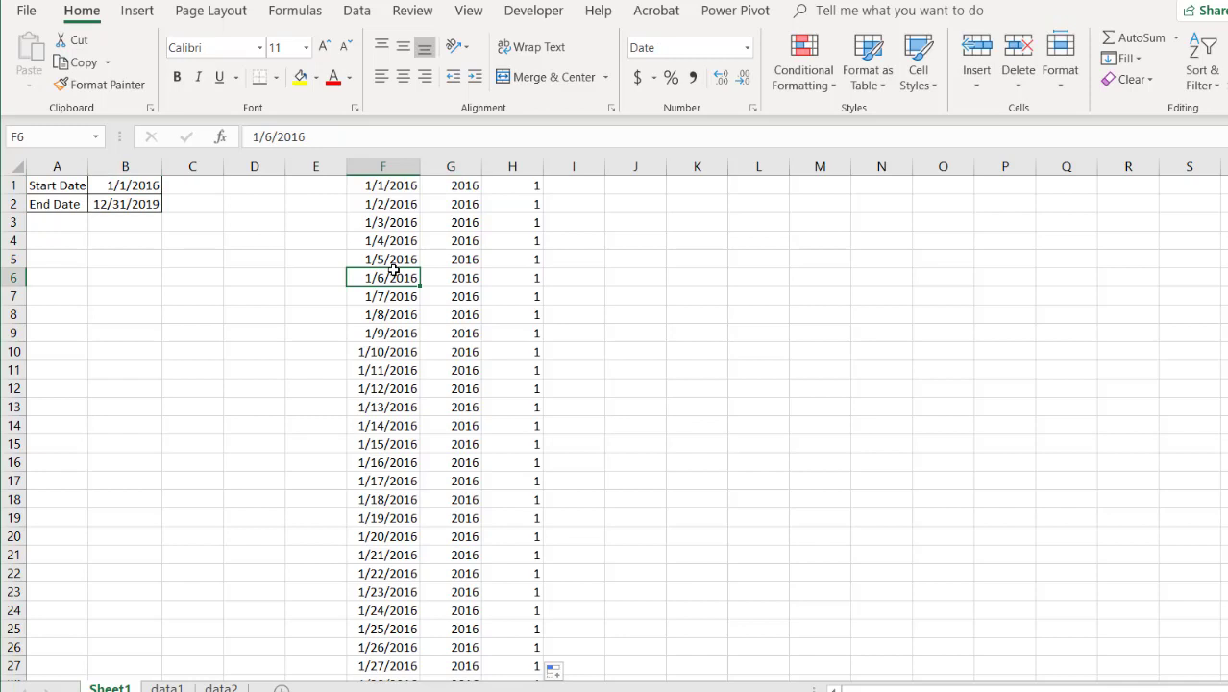
click(462, 198)
click(401, 187)
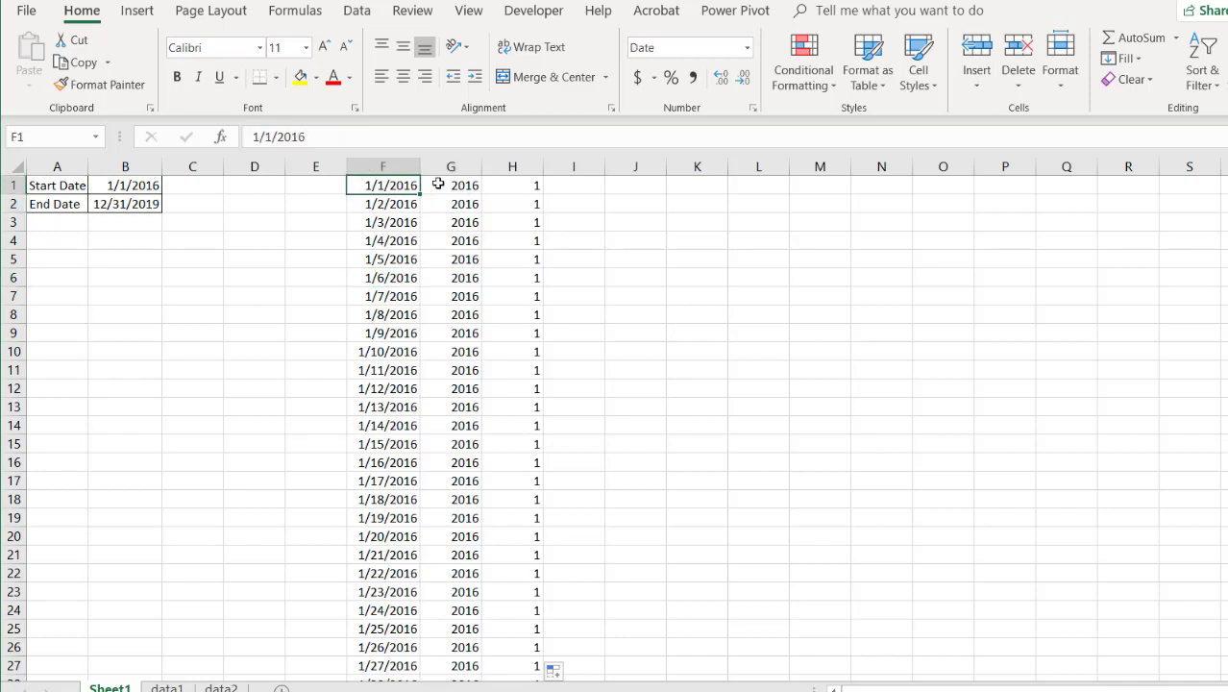
click(444, 183)
click(507, 185)
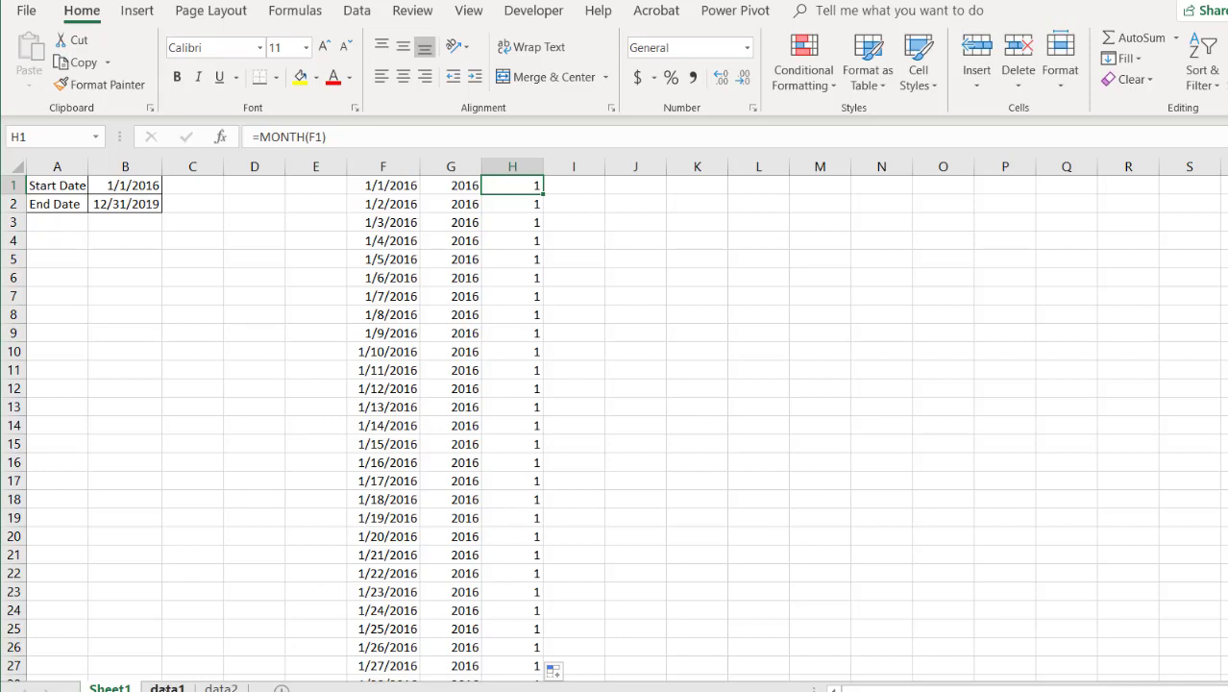
Step: Switch to the data1 sheet and inspect its dates and names, starting at 11/14/2016
click(166, 688)
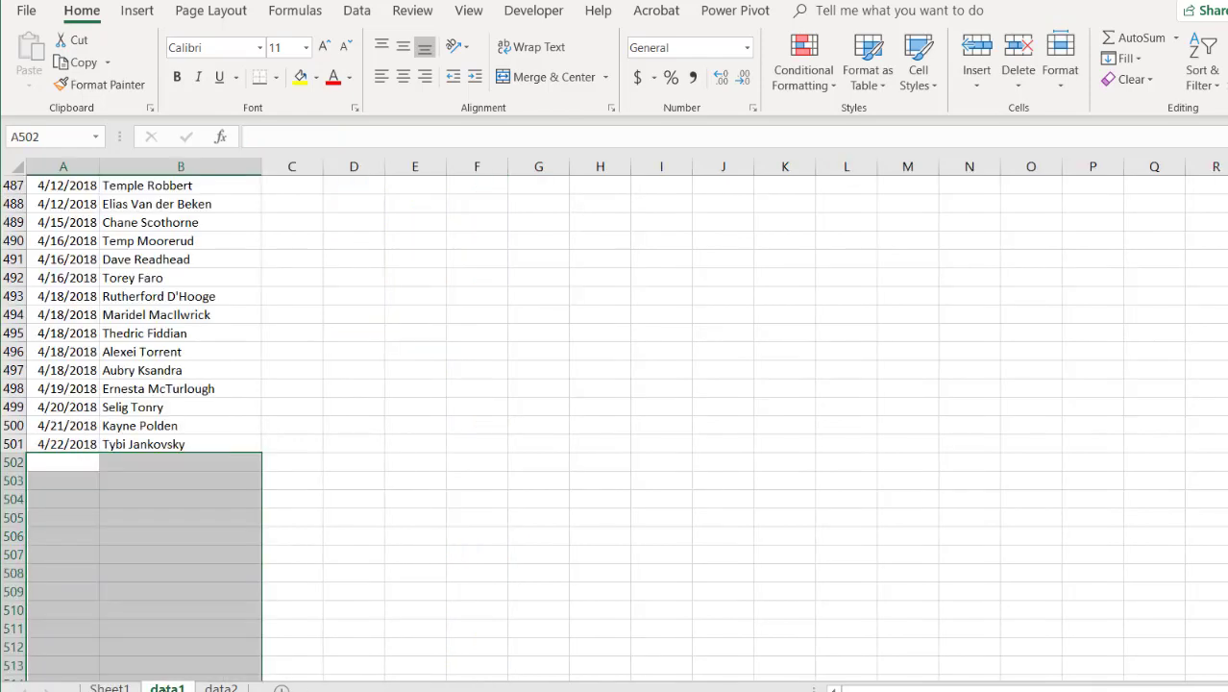
click(122, 272)
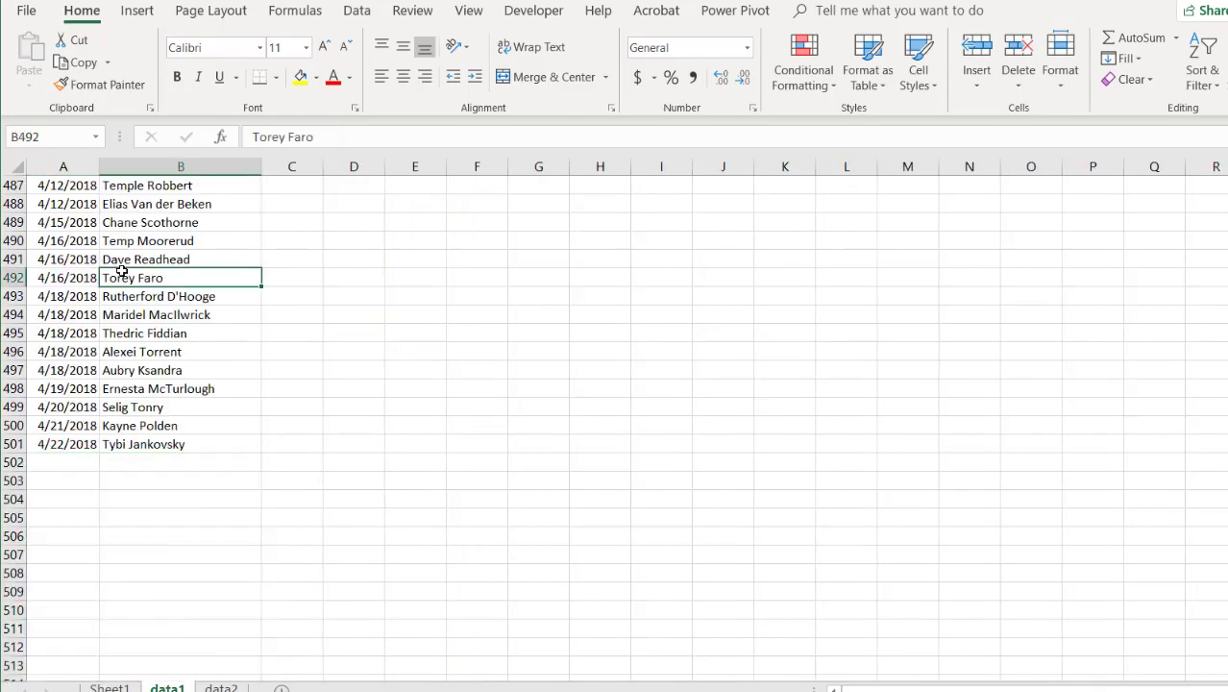
key(ctrl+Up)
click(77, 207)
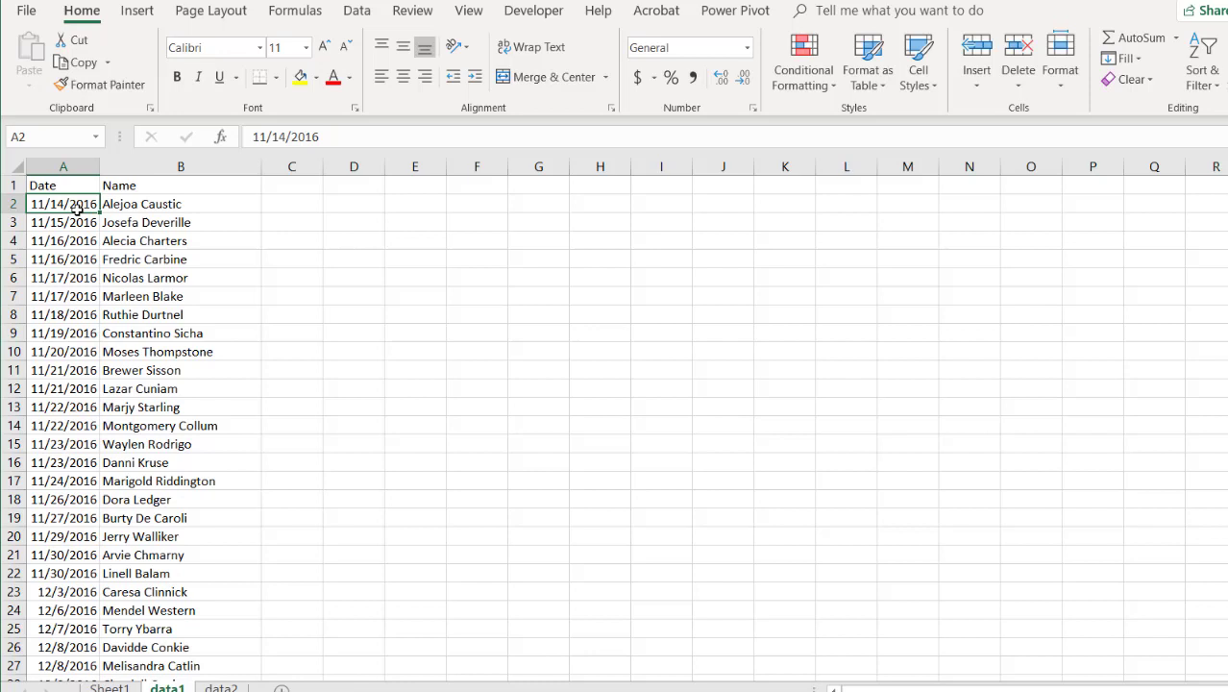
click(163, 217)
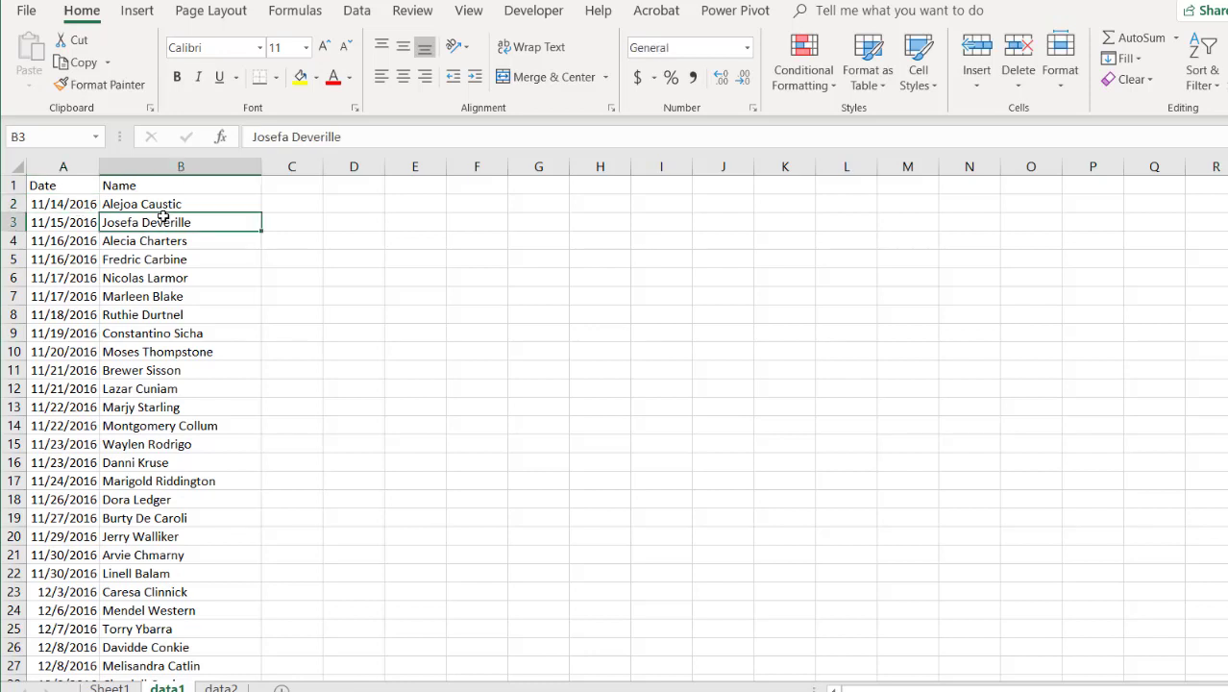
click(62, 205)
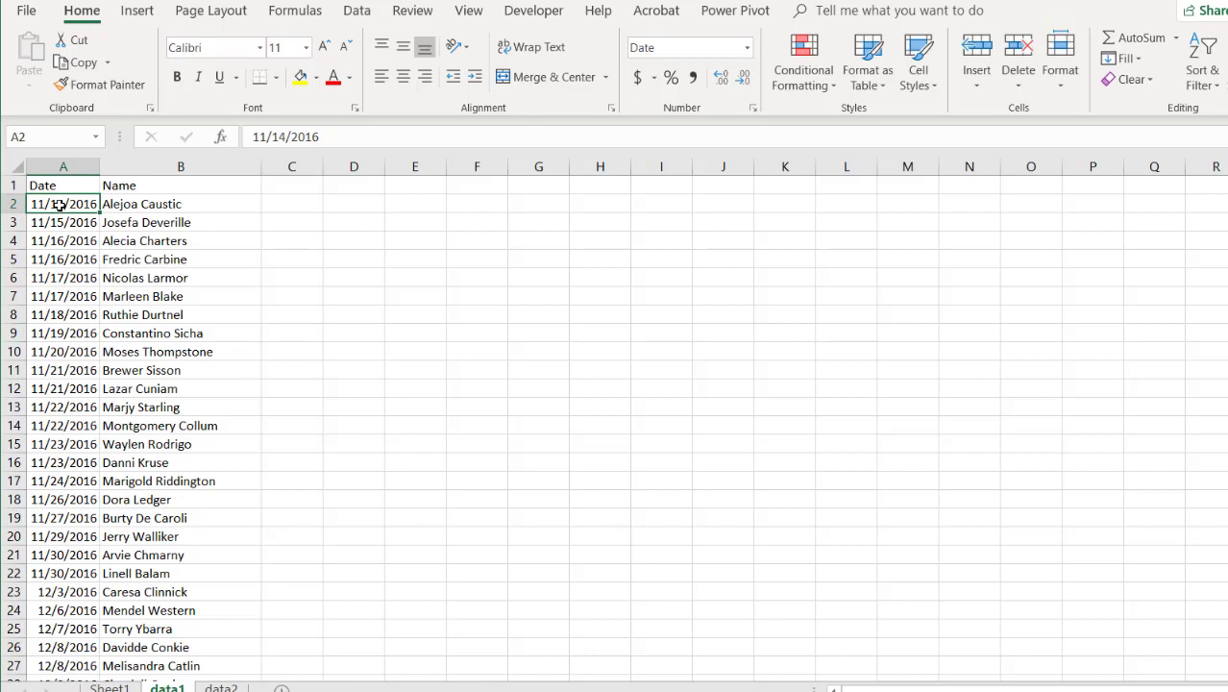
click(62, 227)
click(60, 245)
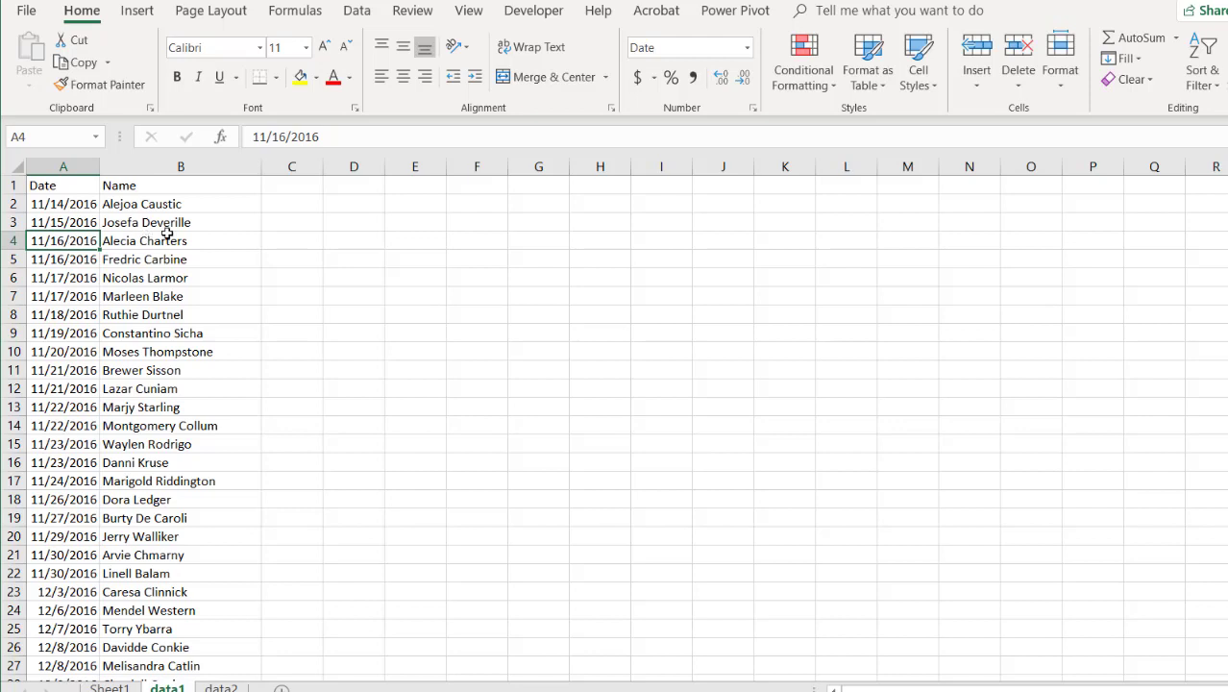
click(158, 237)
click(61, 224)
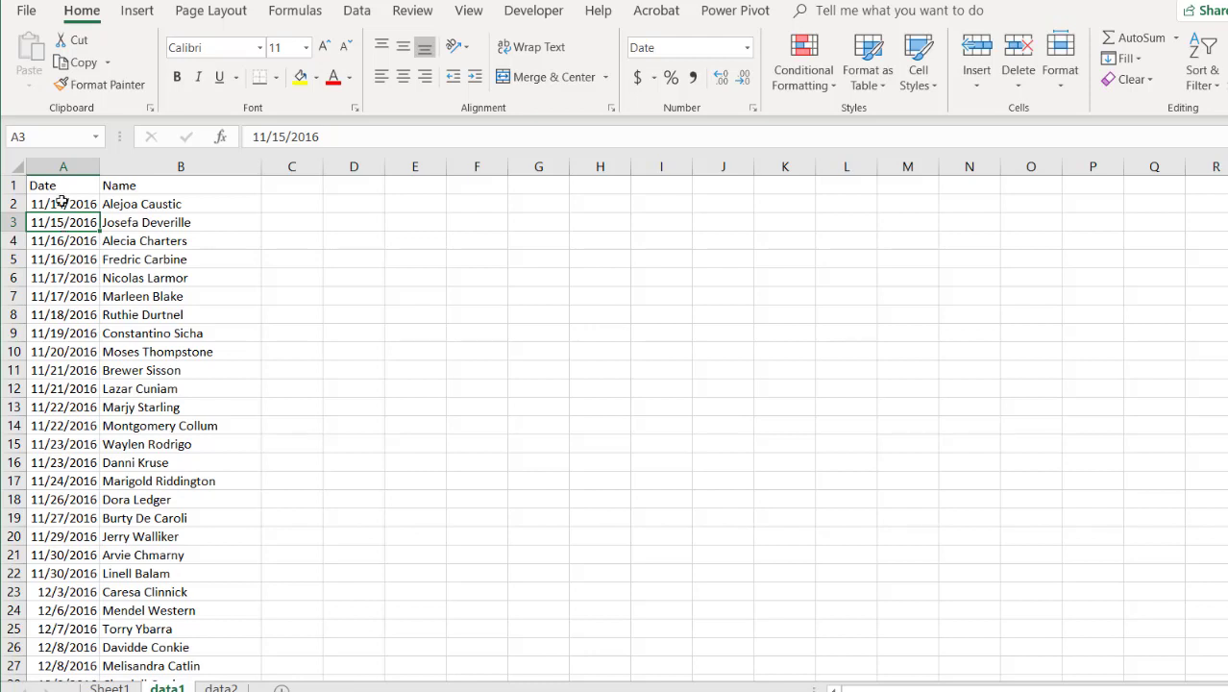
click(61, 203)
click(53, 237)
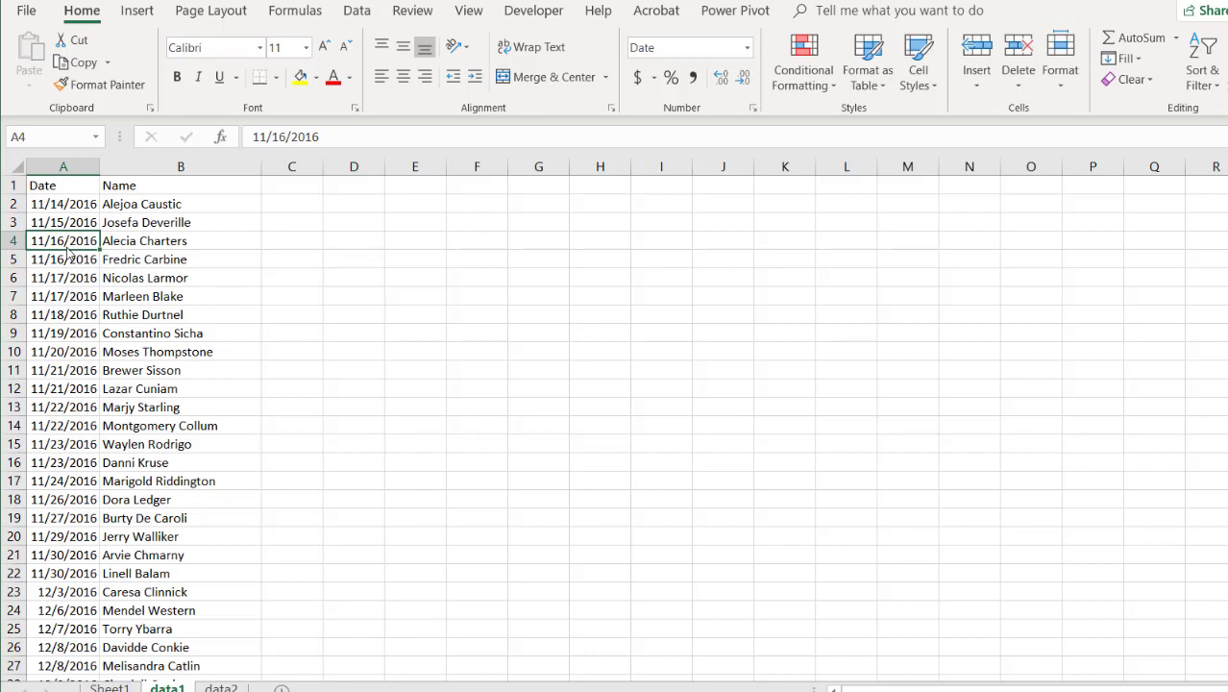
Step: Convert the range A1:B501 into a table with headers, named Table1
click(142, 11)
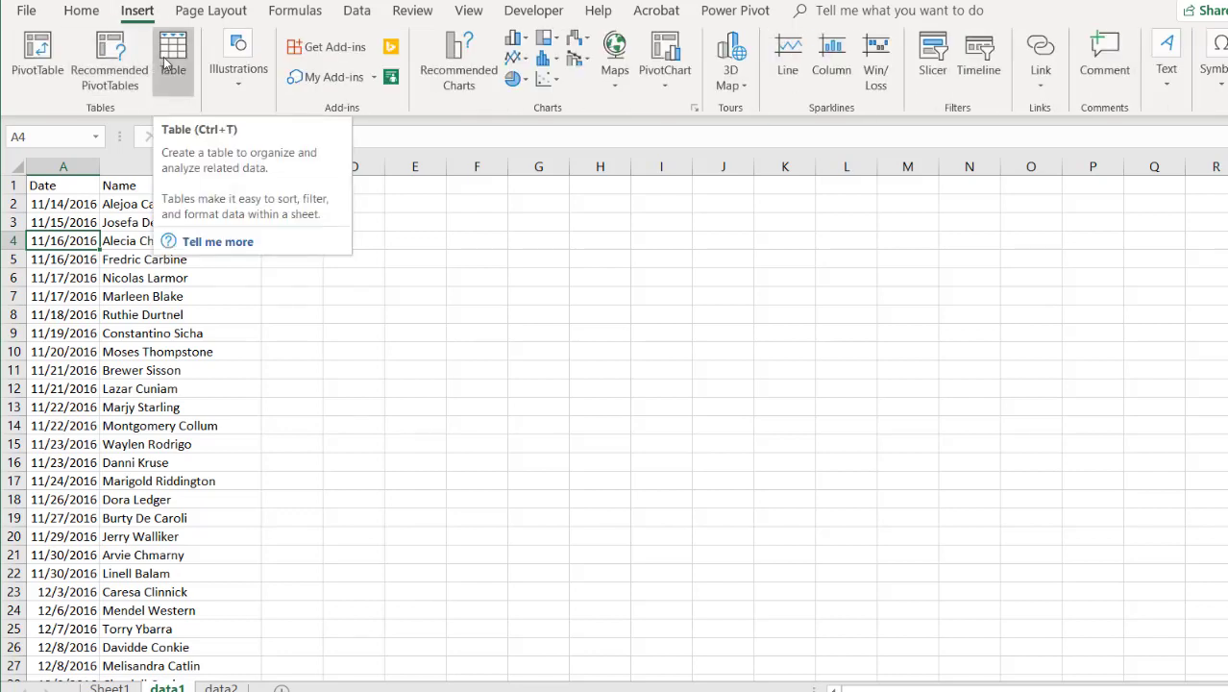
click(166, 64)
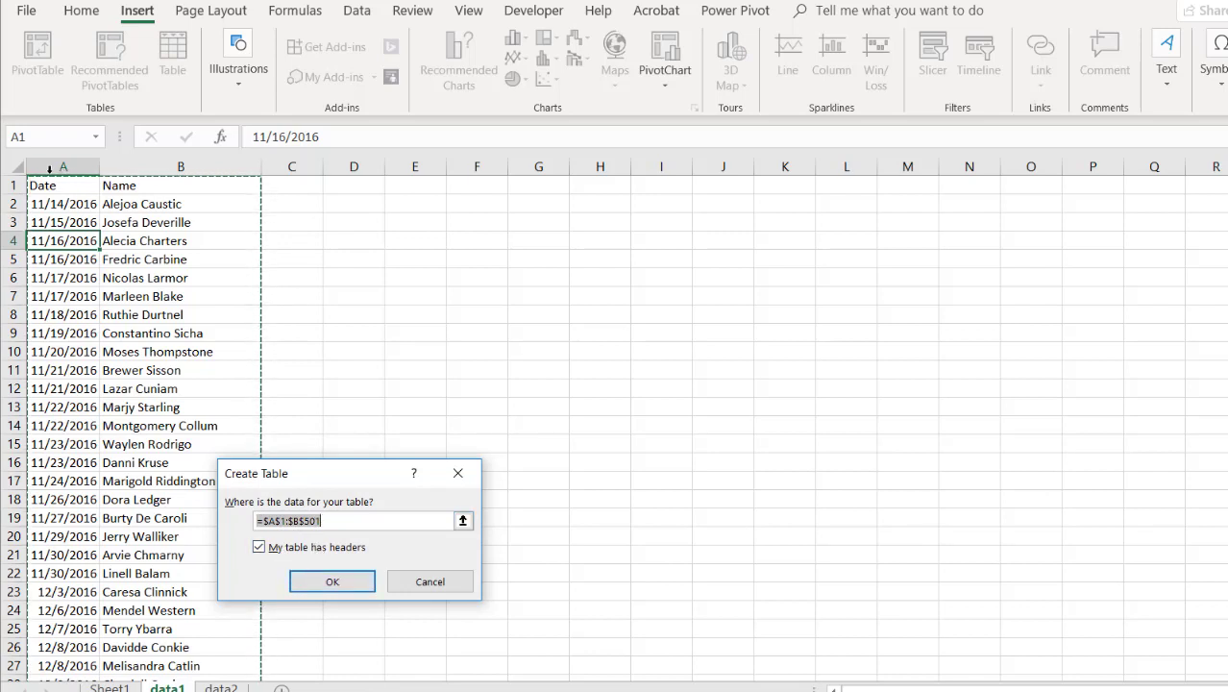
click(333, 582)
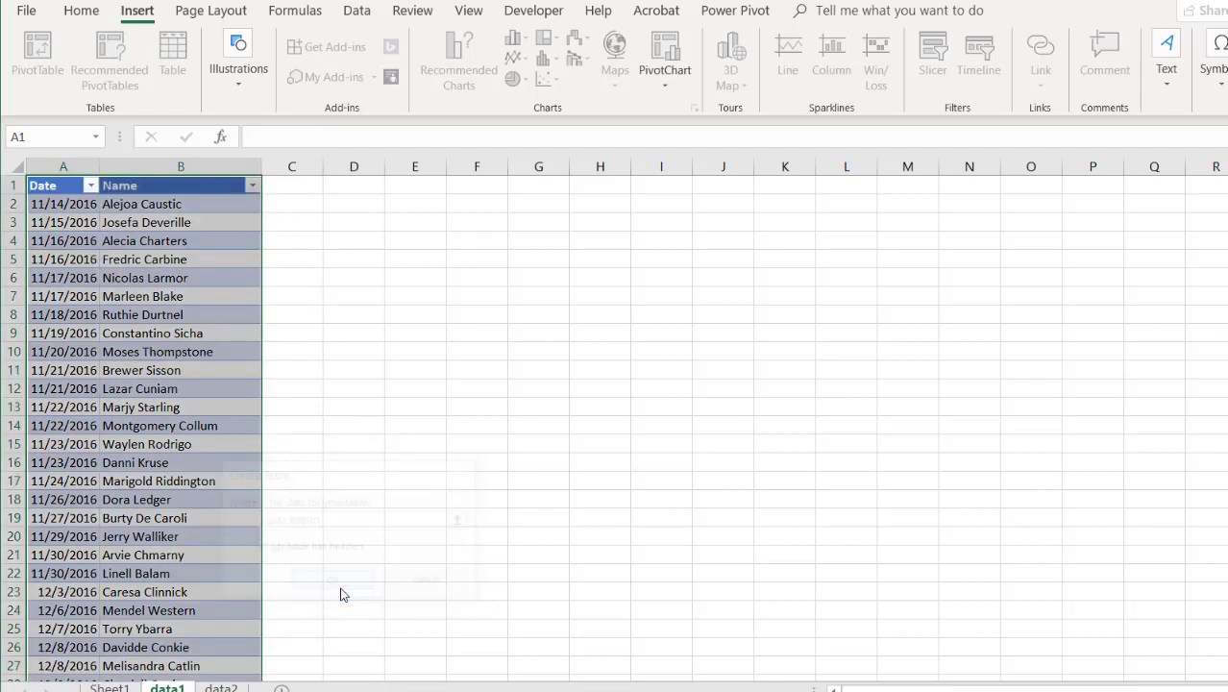
Step: Load Table1 into Power Query, remove the Name column, and review the Applied Steps
click(357, 11)
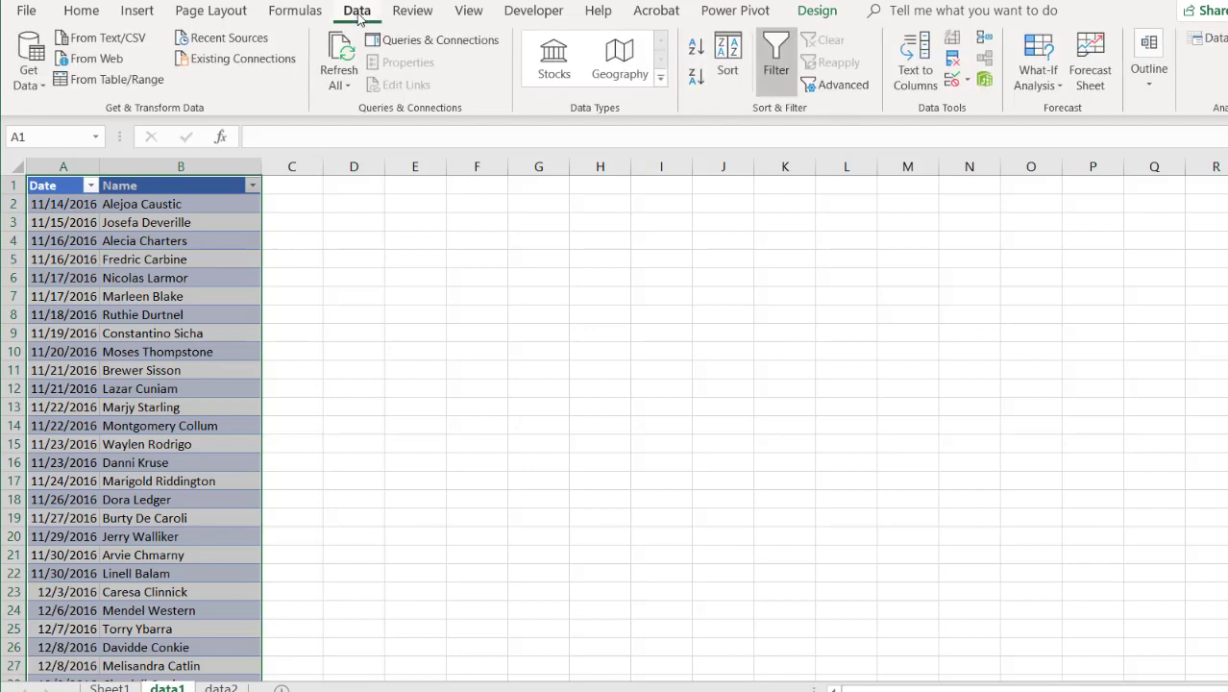
click(114, 81)
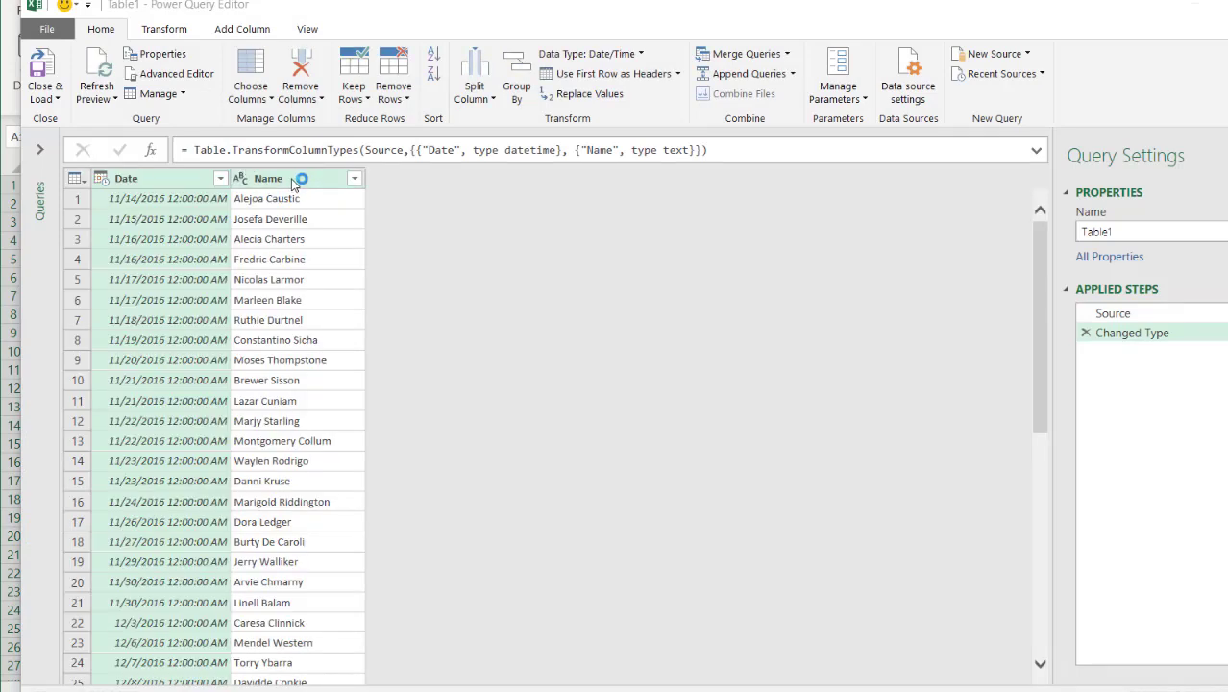
click(293, 184)
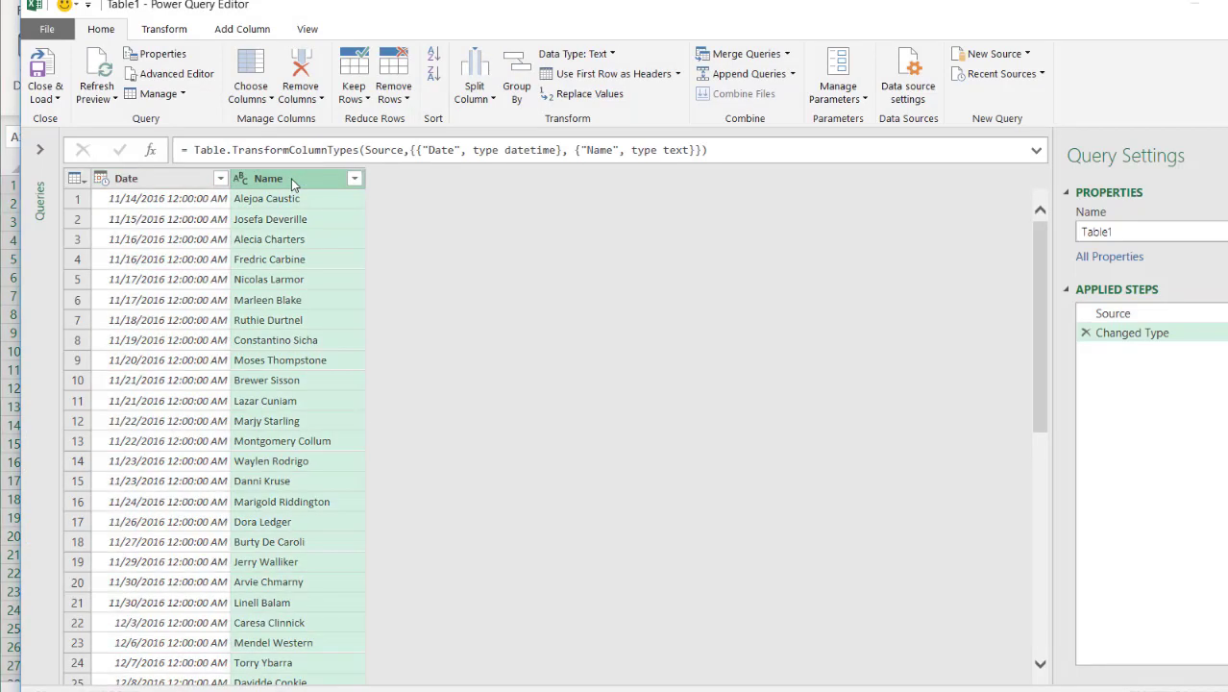
right_click(293, 183)
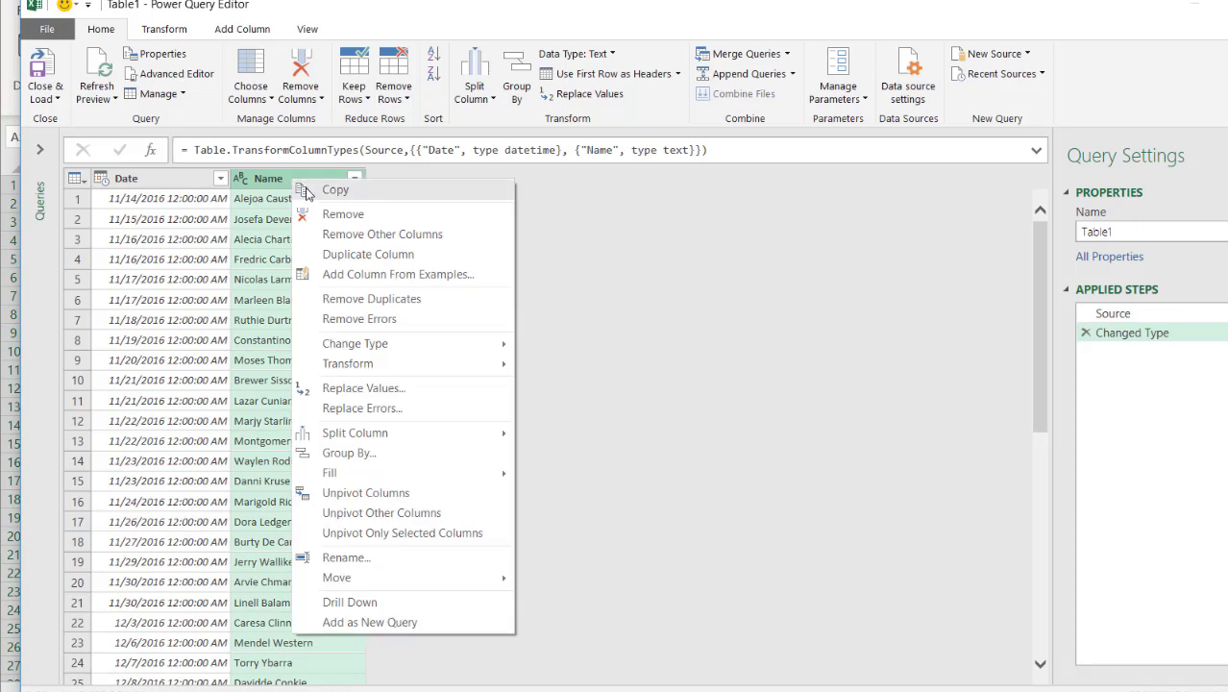
click(341, 213)
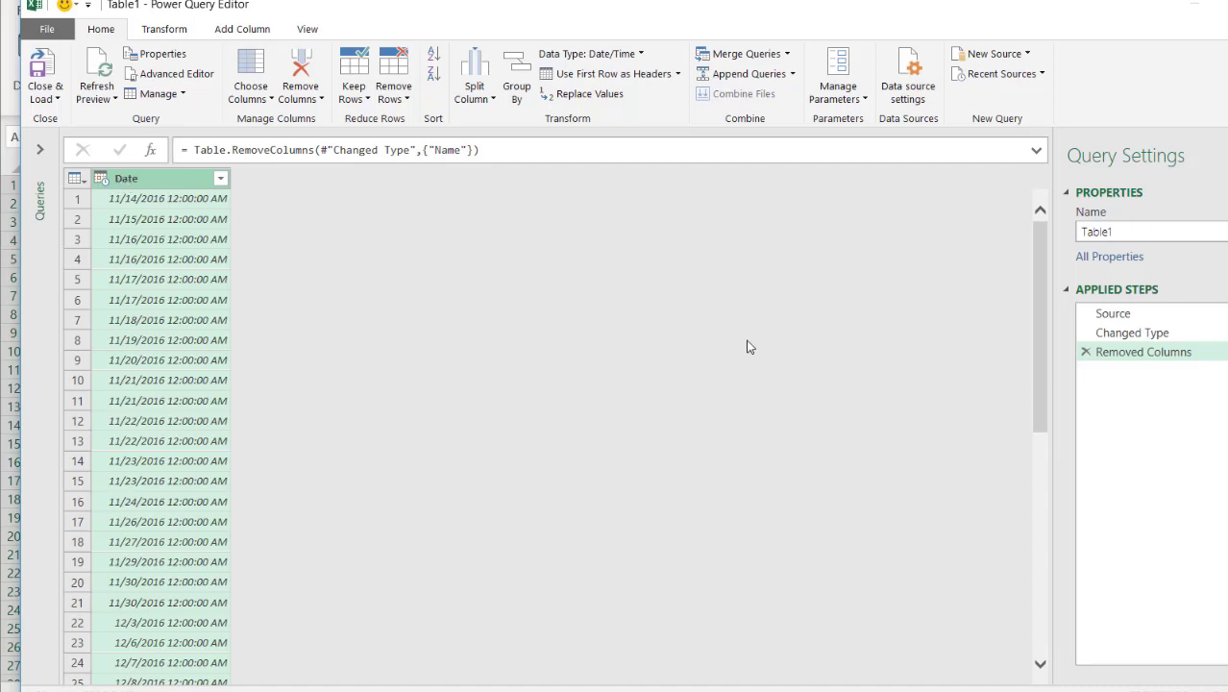
click(1134, 336)
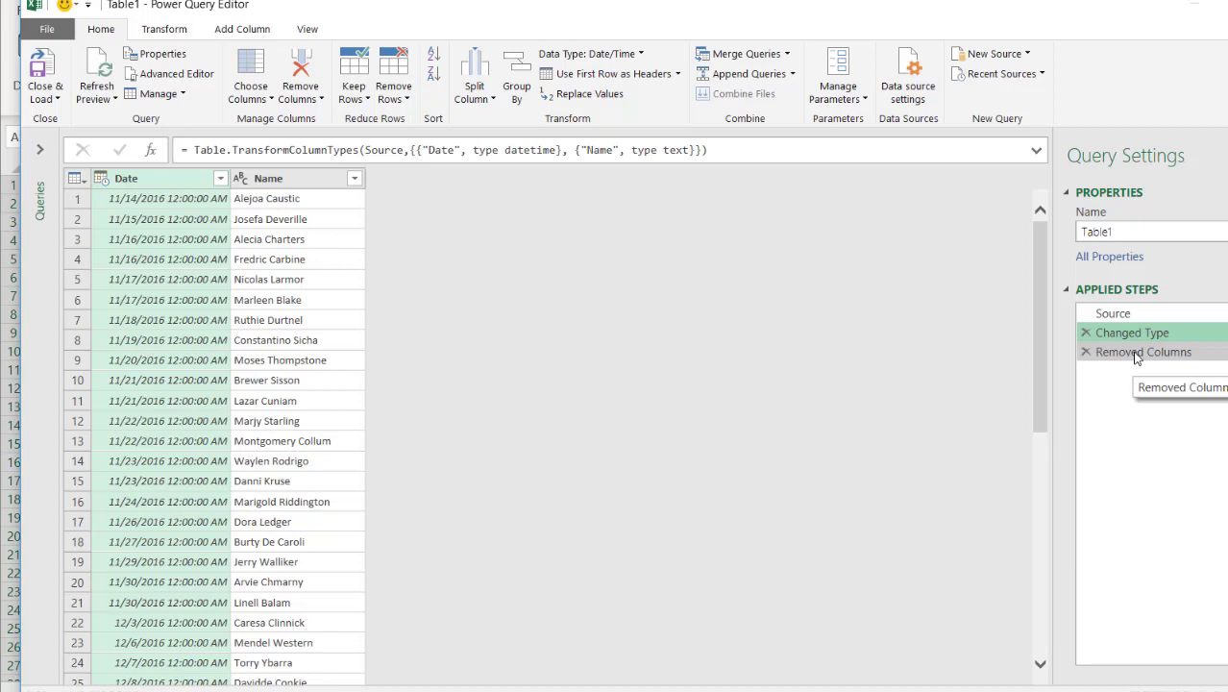
click(1136, 354)
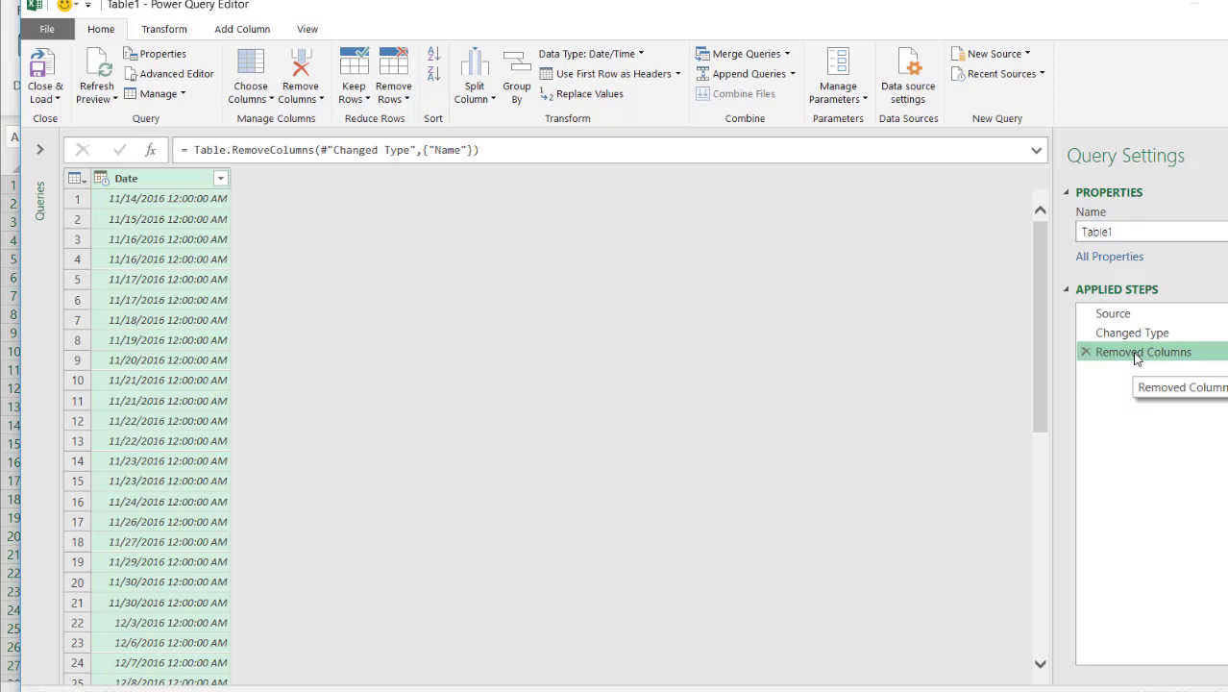
Step: Reduce the Date column to its earliest value, 11/14/2016 12:00:00 AM, with Date > Earliest
click(156, 180)
click(166, 30)
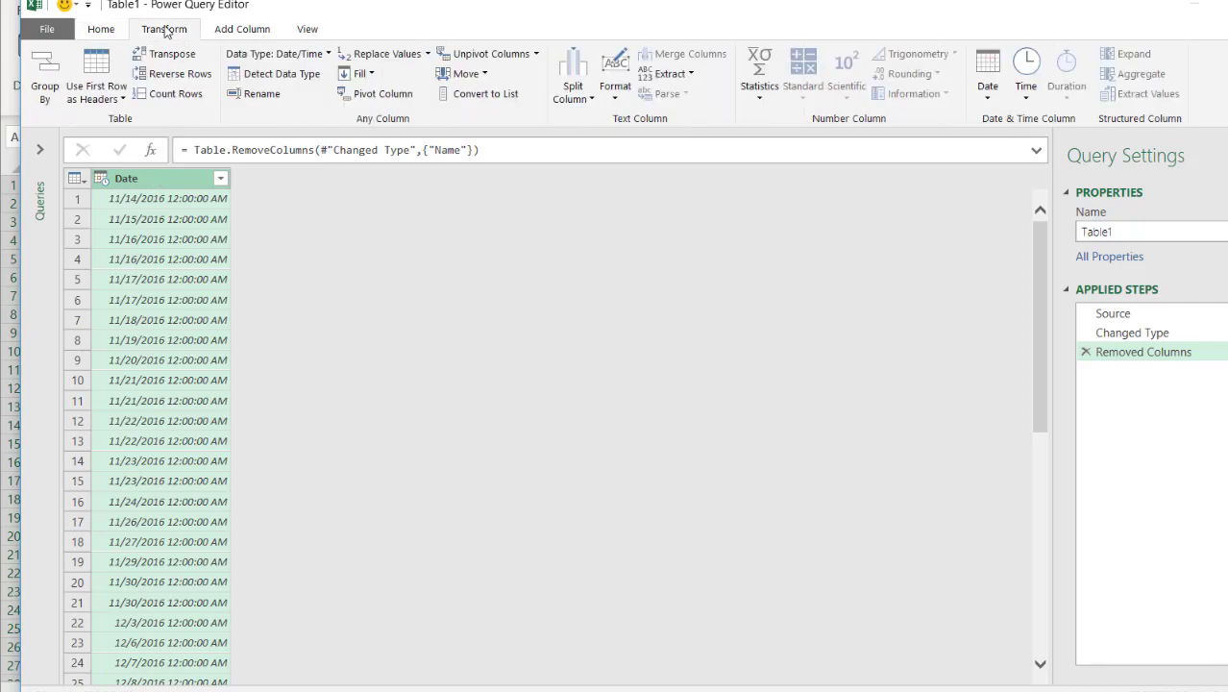
click(987, 98)
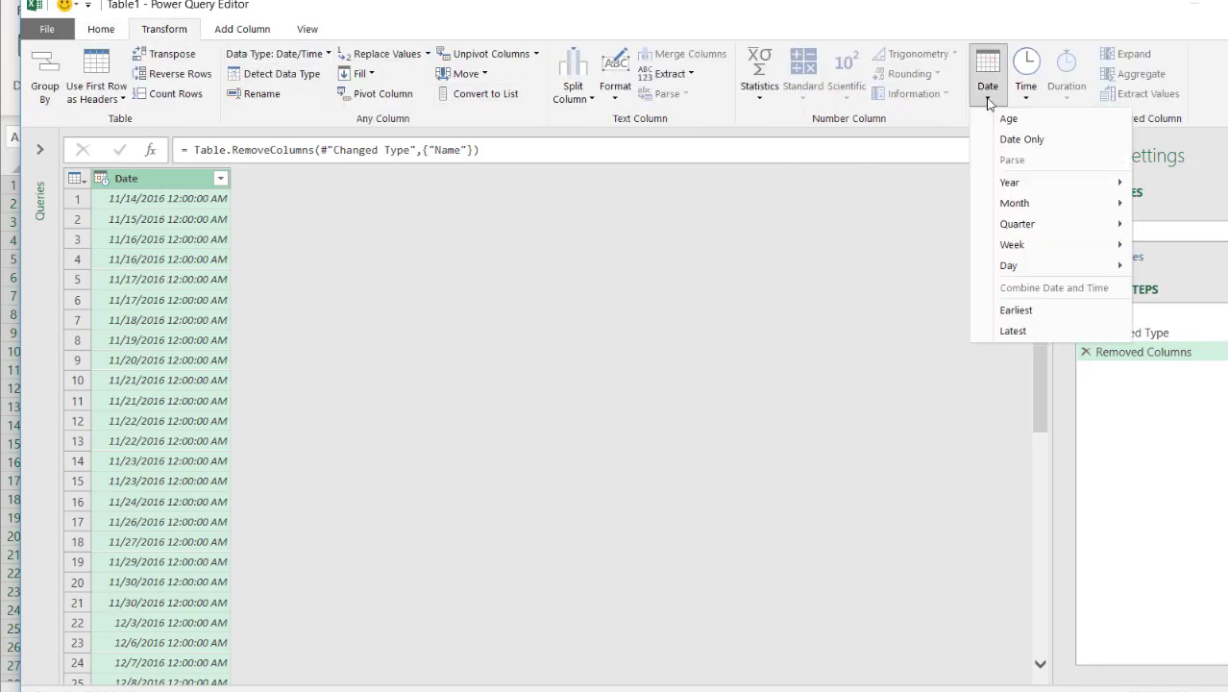
click(1015, 311)
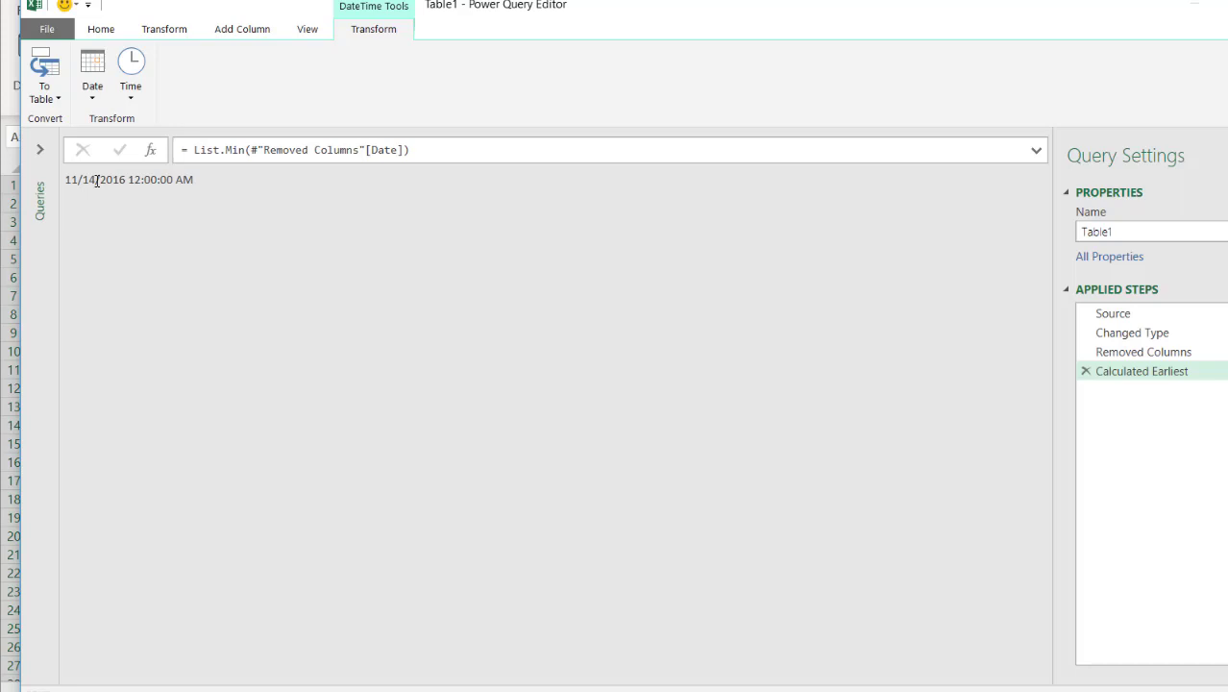
Step: Delete the Calculated Earliest step and change the Date column type from datetime to Date
click(1086, 372)
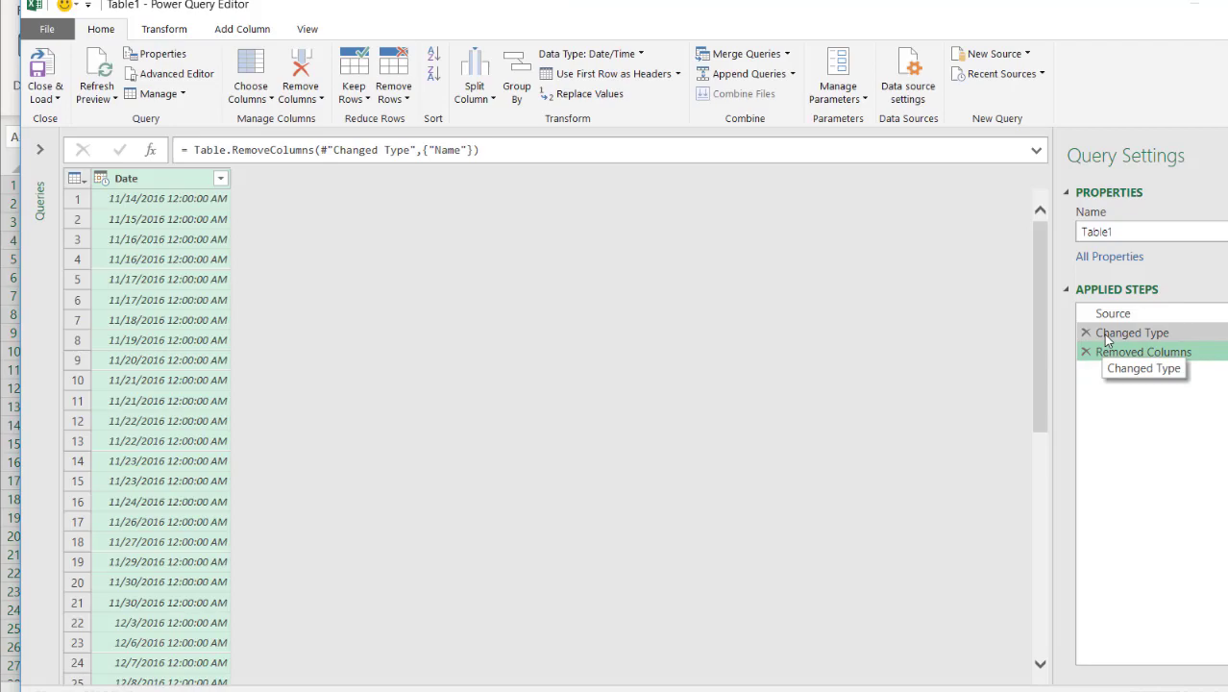
click(1107, 336)
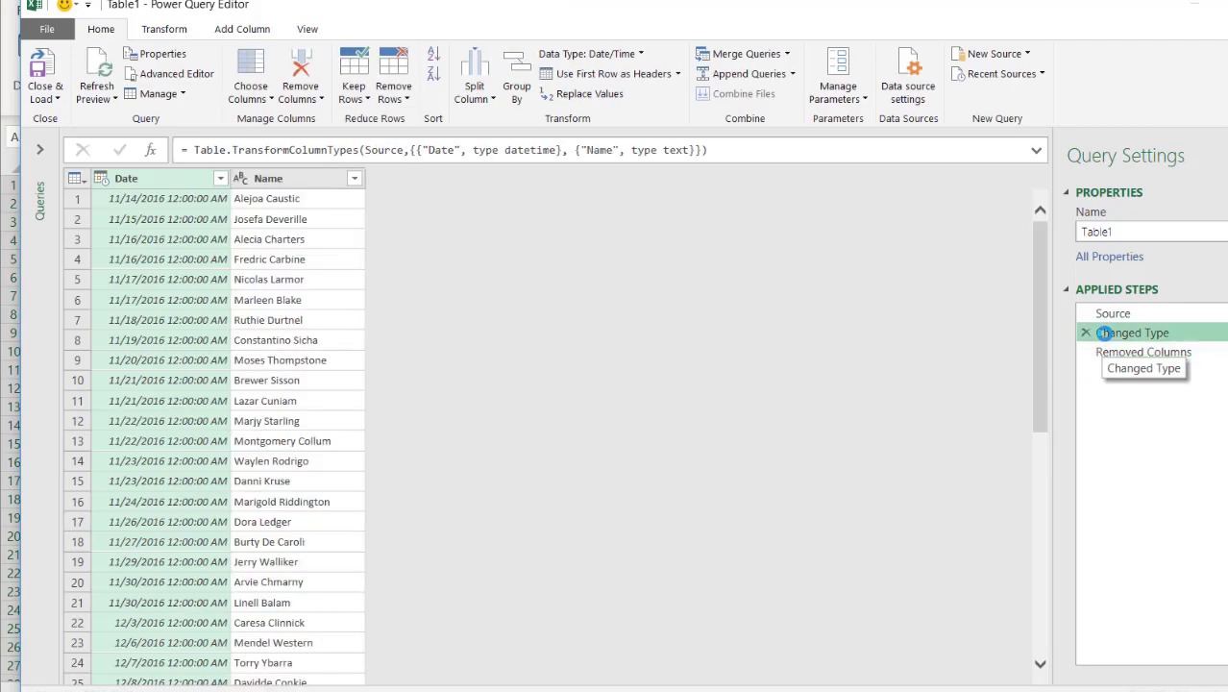
click(99, 181)
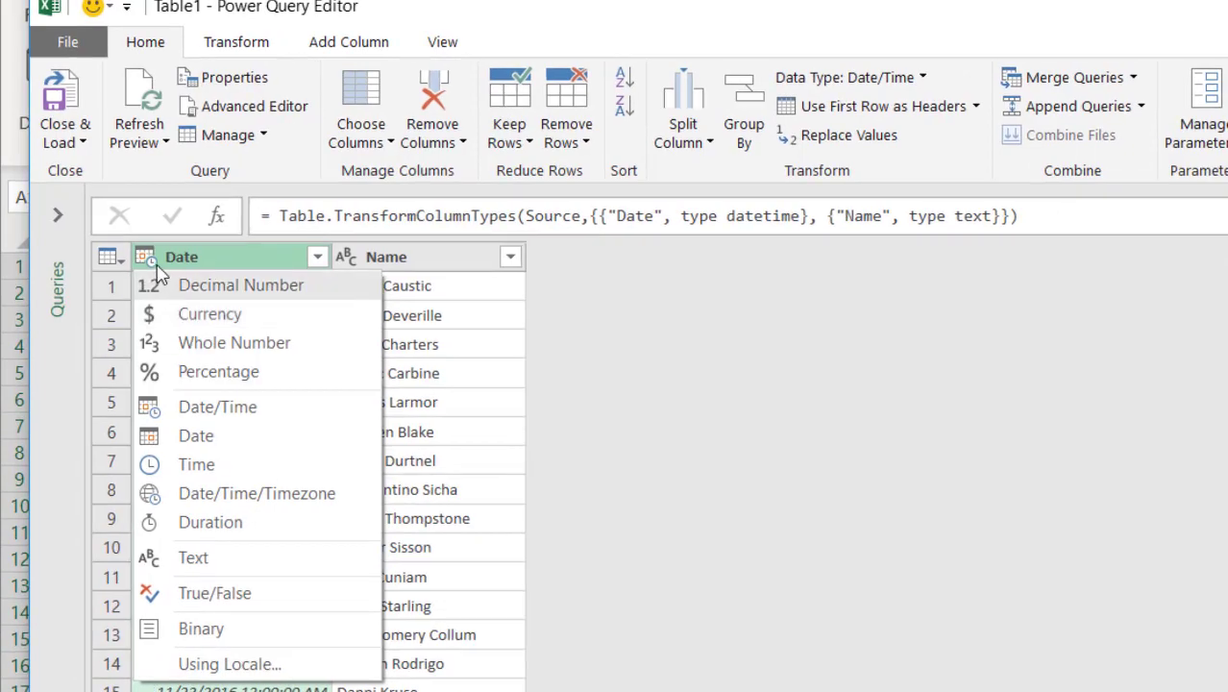
click(197, 435)
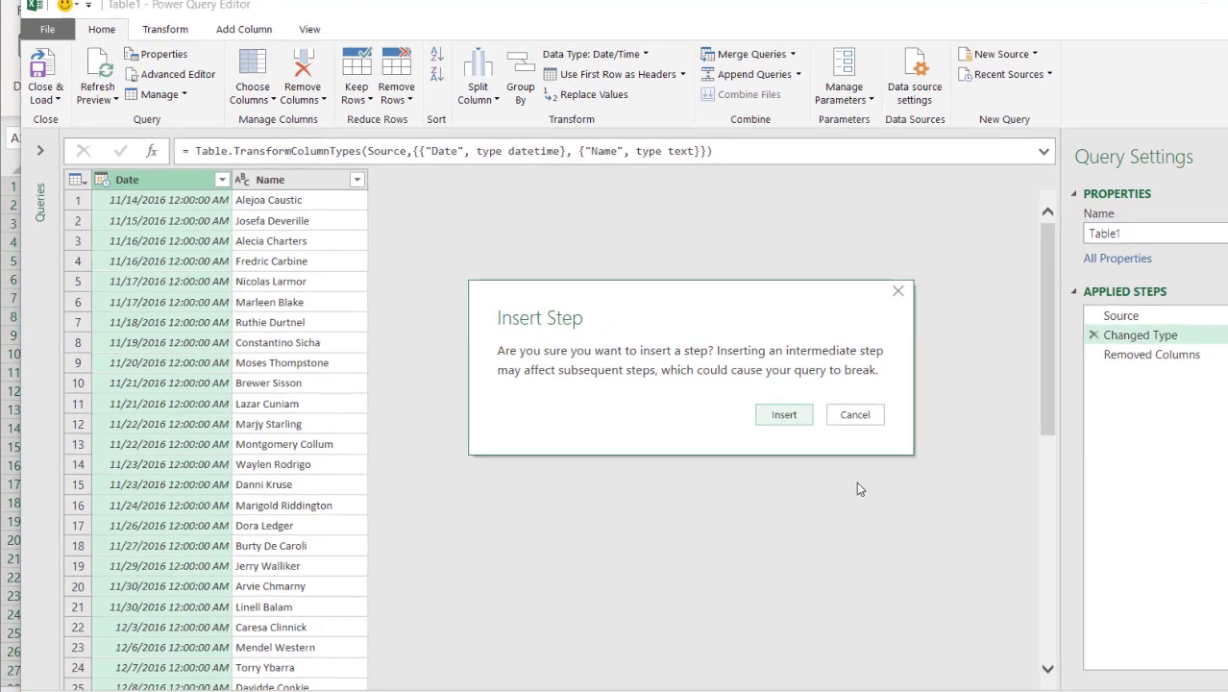
click(973, 515)
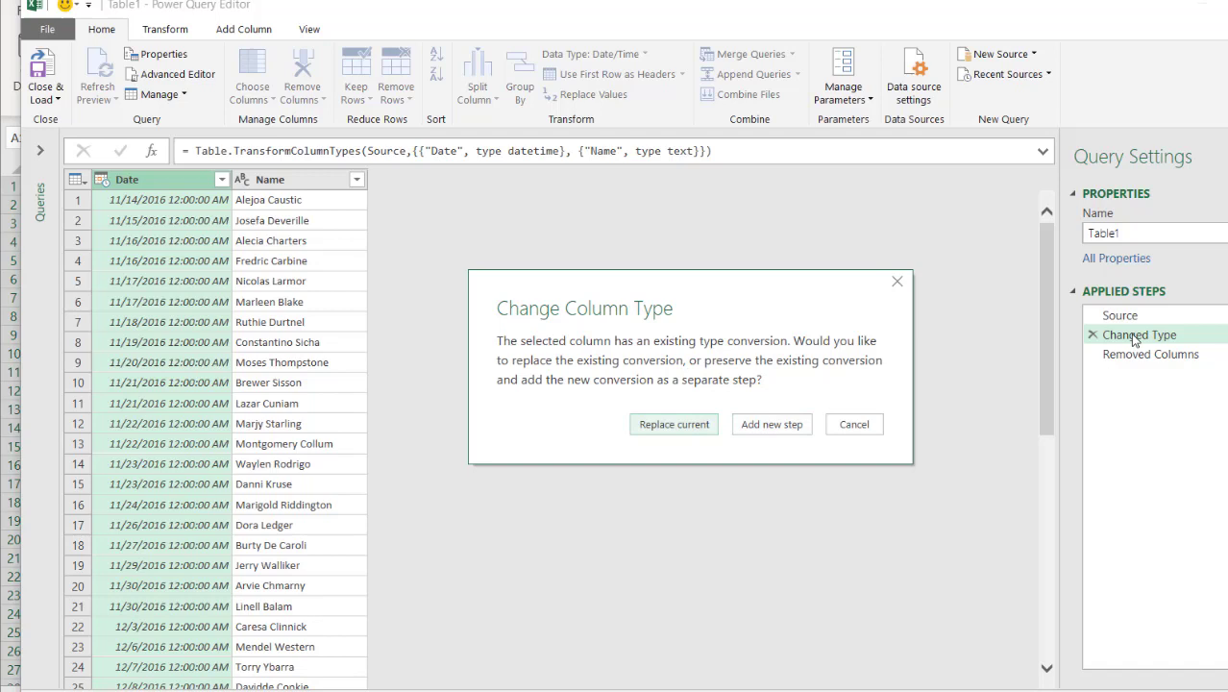
click(691, 426)
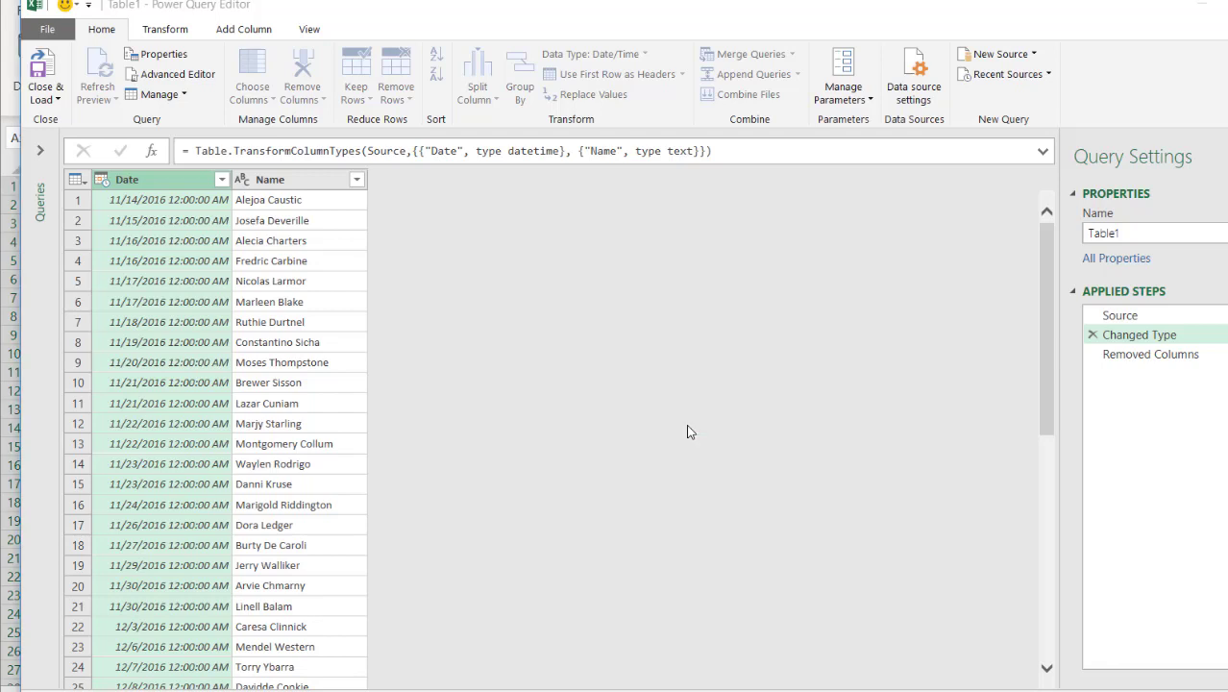
click(1126, 356)
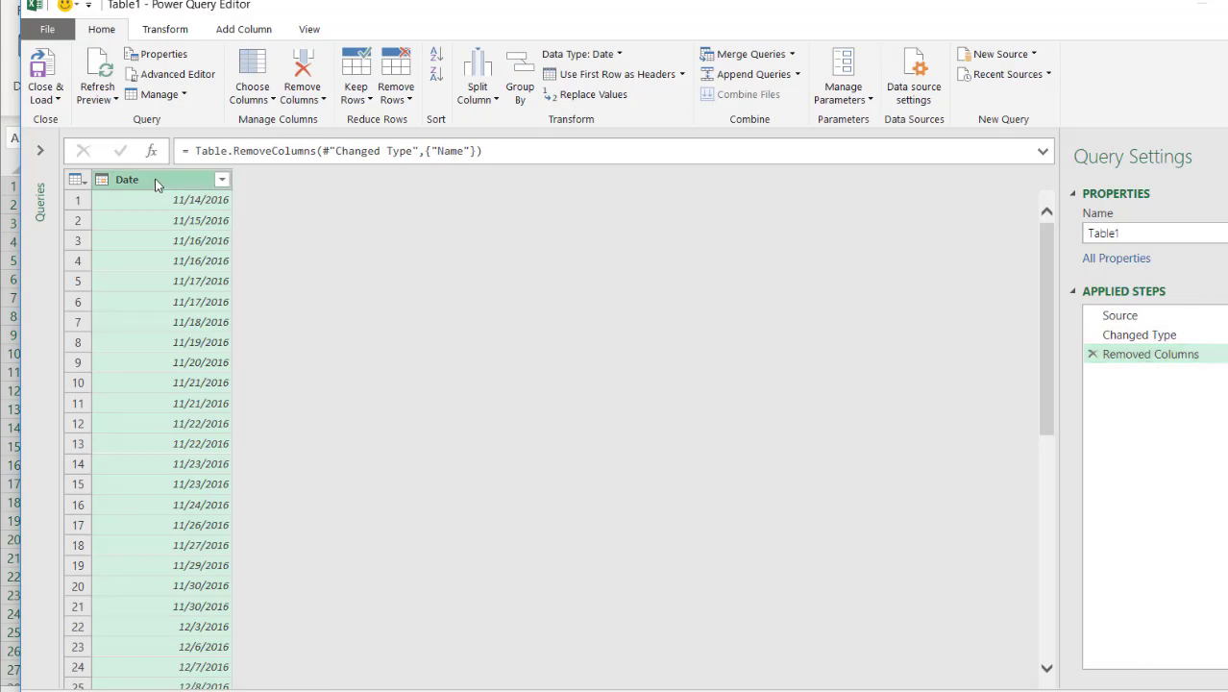
Step: Re-add the Earliest date calculation so the query returns 11/14/2016
click(170, 31)
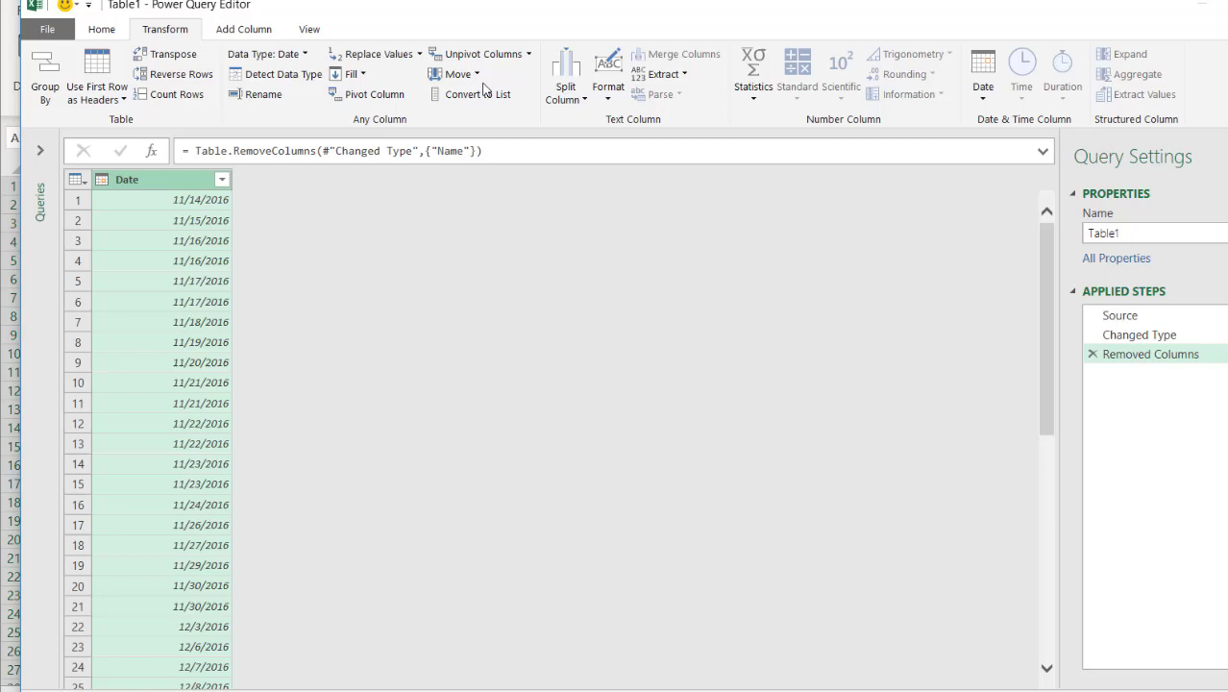
click(983, 92)
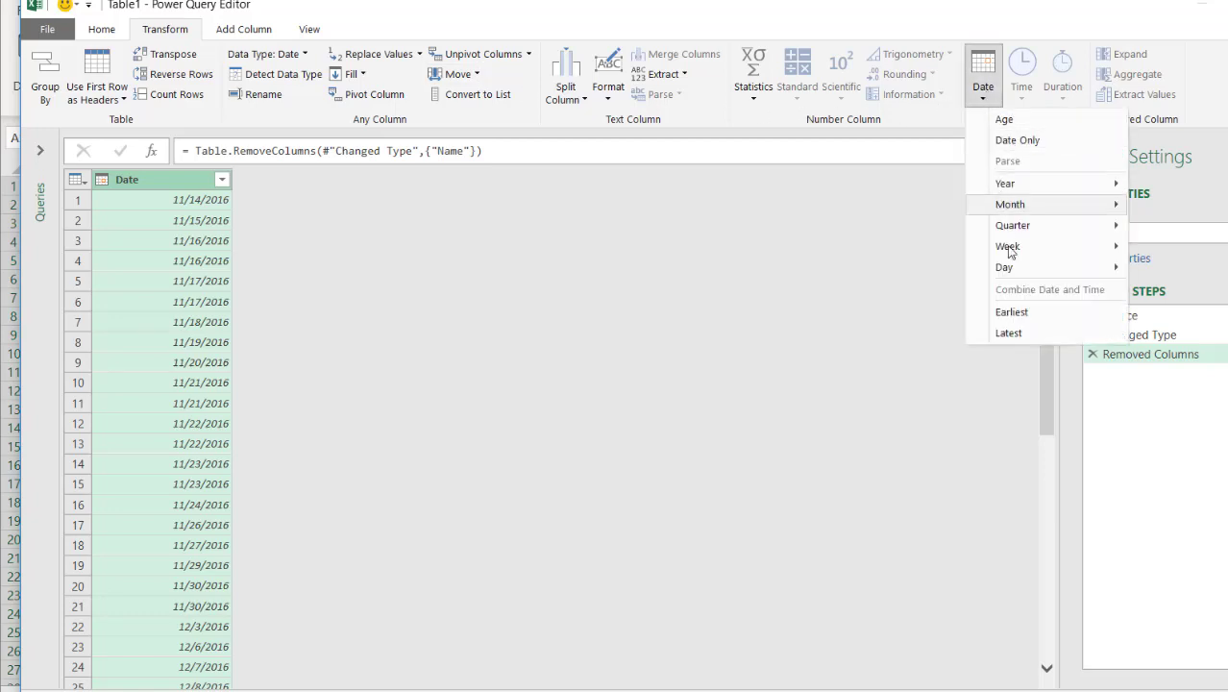
click(1011, 313)
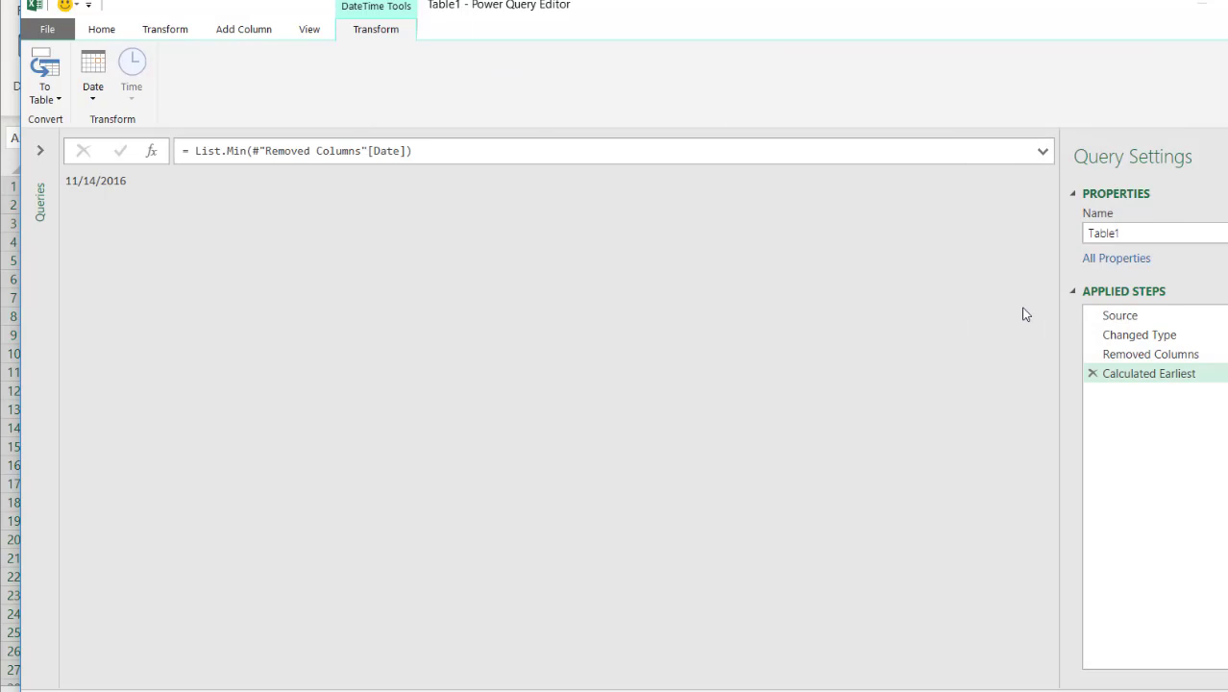
Step: Rename the query from Table1 to Start
click(101, 29)
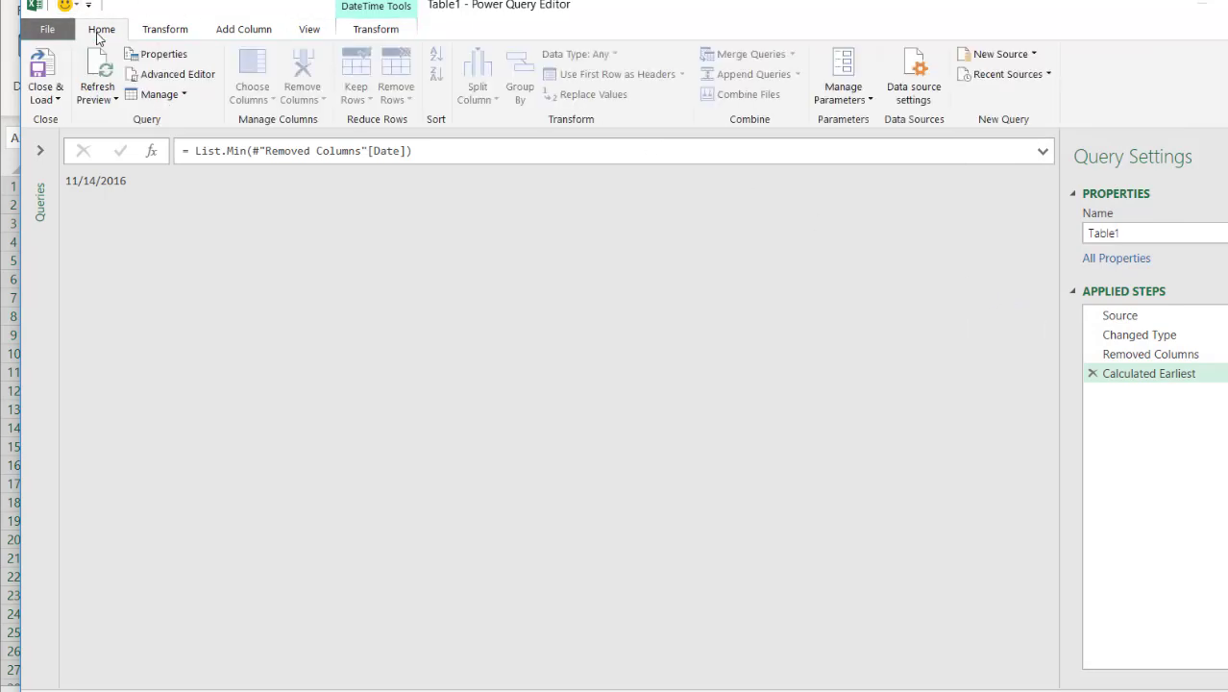
click(46, 101)
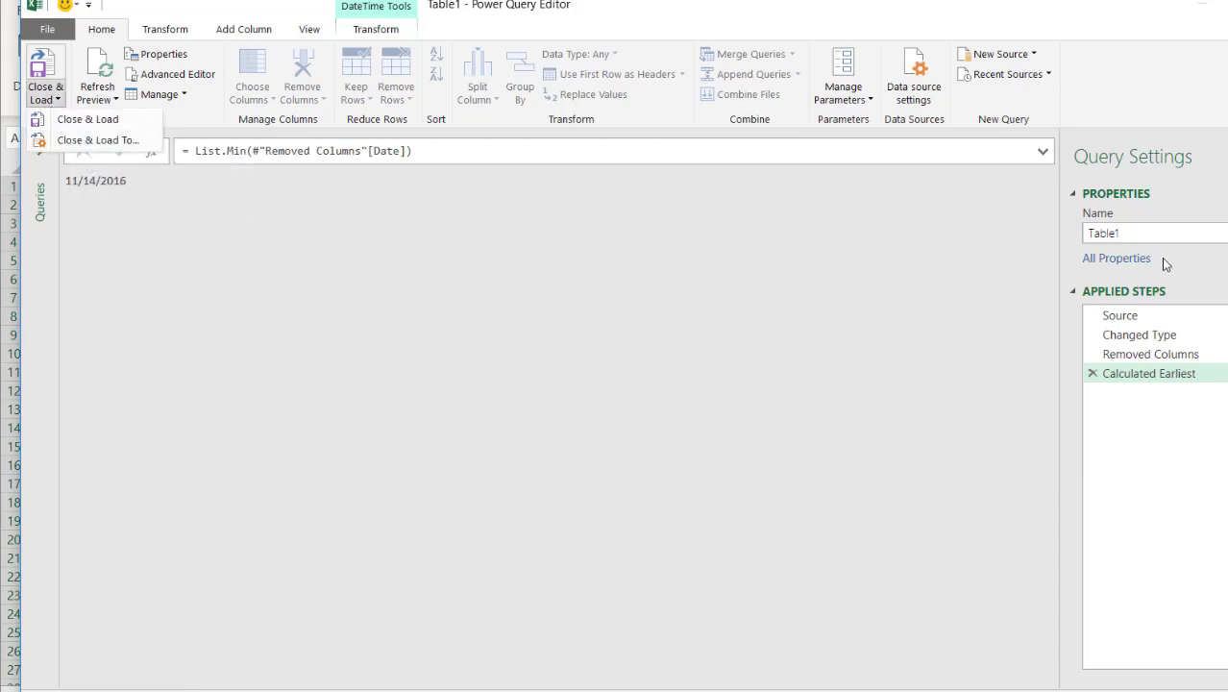
key(Escape)
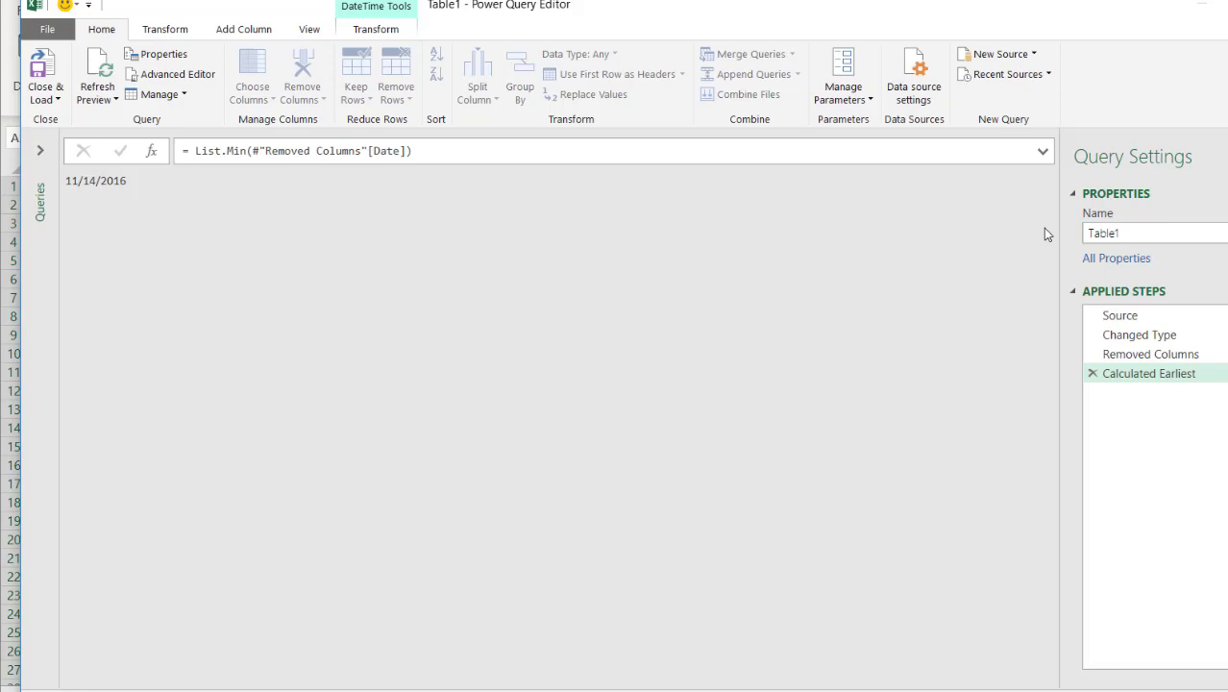
click(1151, 230)
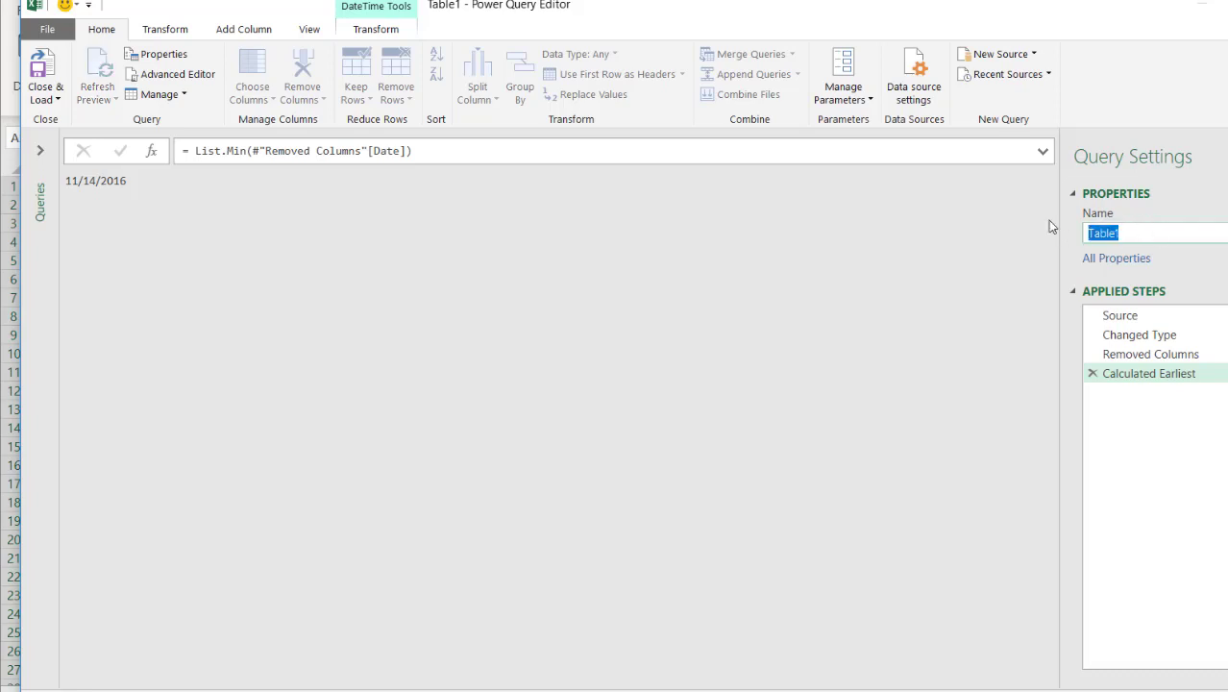
text(Start)
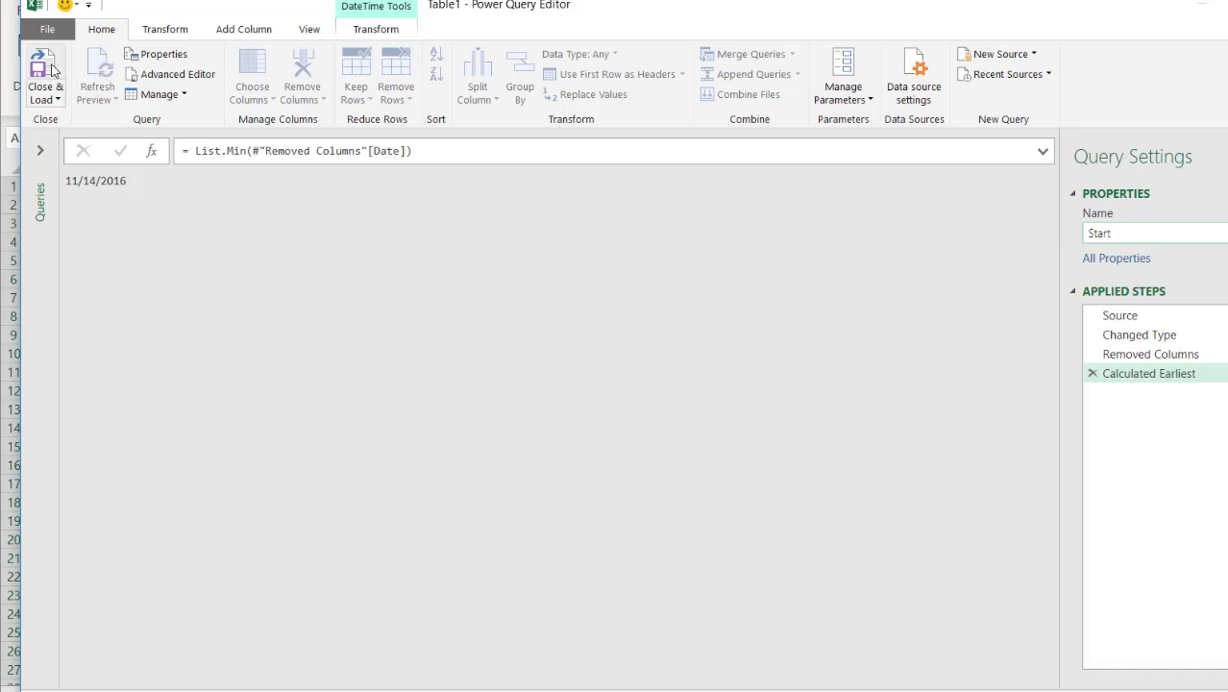
Step: Close and load Start as Only Create Connection, then check it in Queries & Connections
click(43, 96)
click(53, 119)
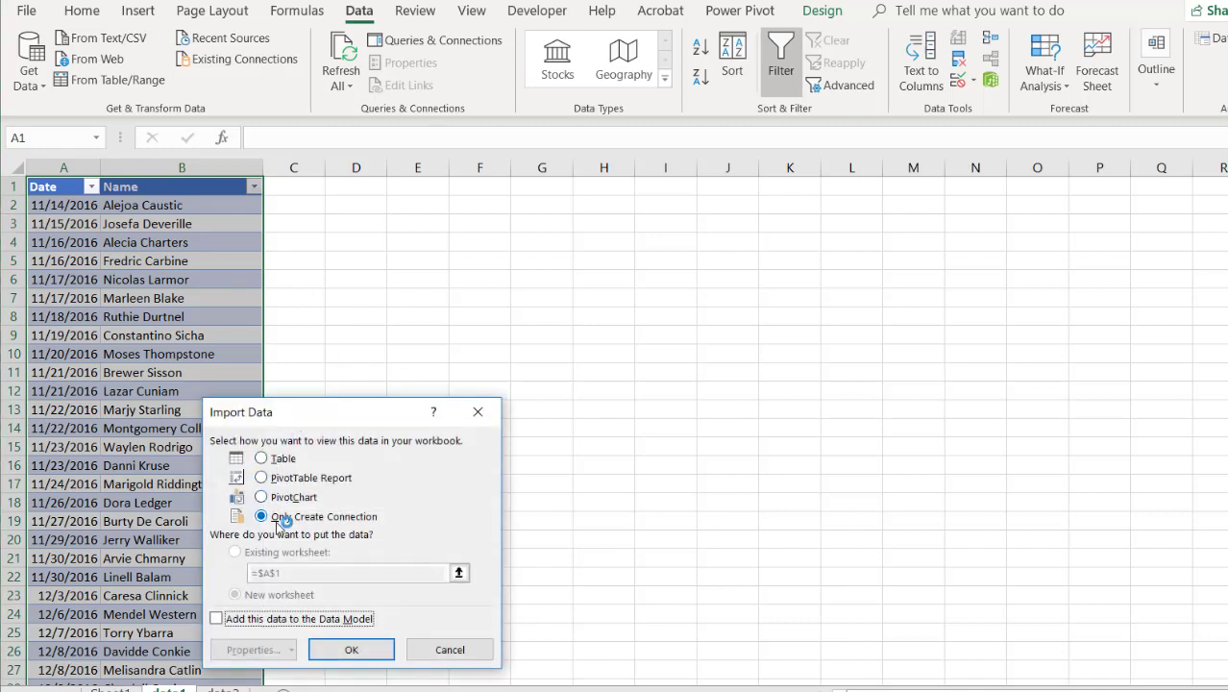
click(328, 652)
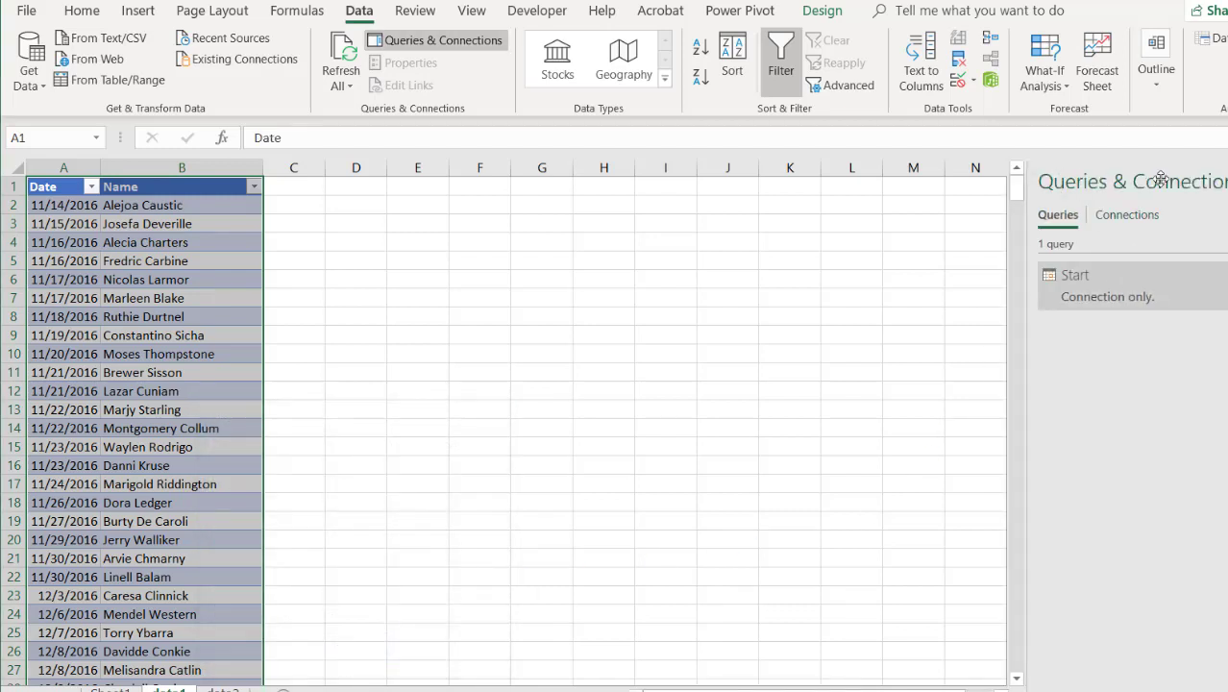
mouse_move(1091, 291)
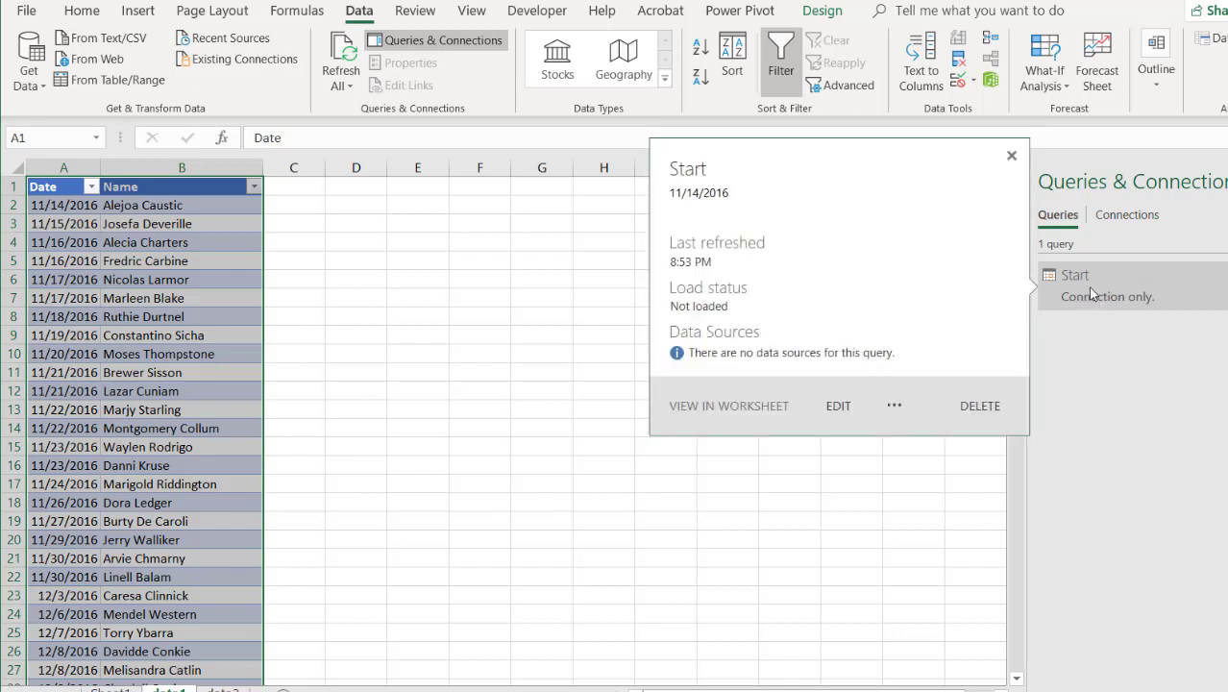
click(1091, 294)
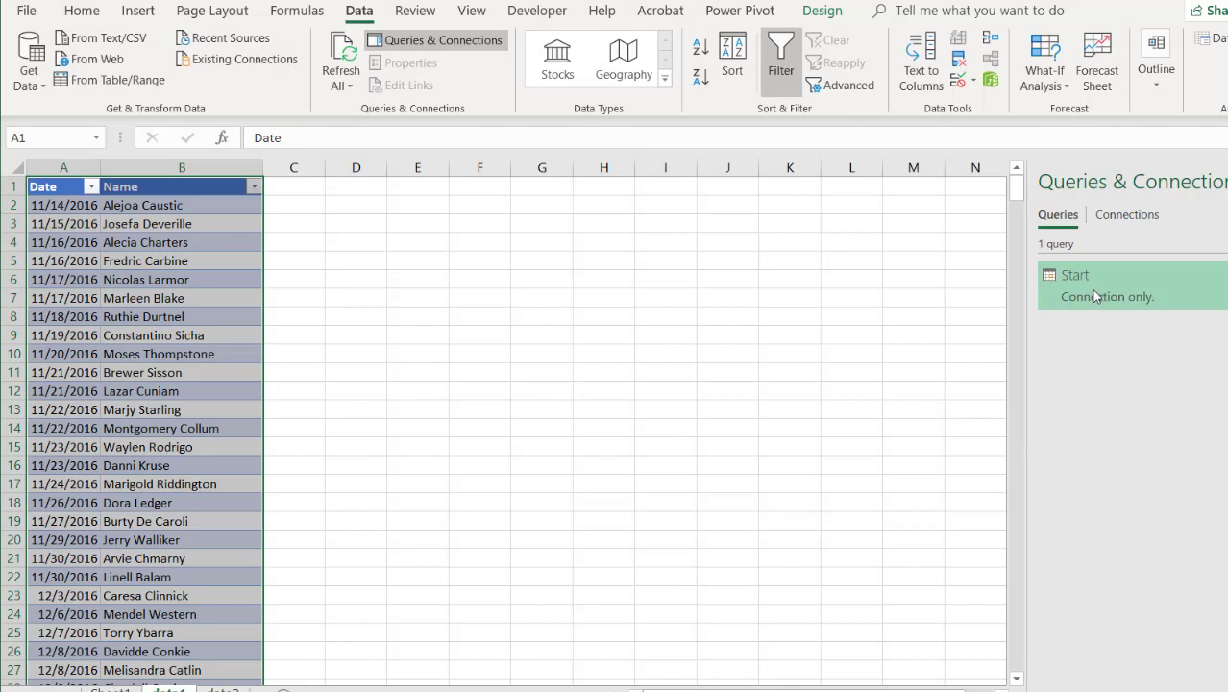
mouse_move(1097, 297)
click(177, 329)
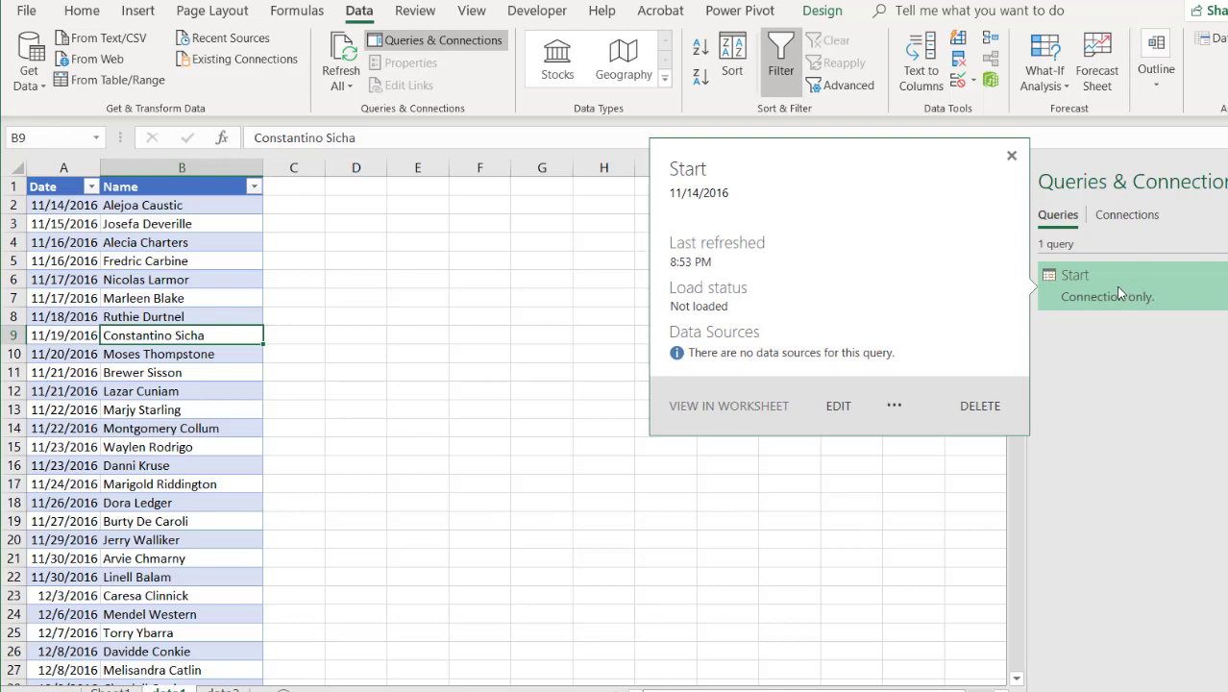
Step: Duplicate the Start query and review its applied steps through the earliest-date result
right_click(1119, 293)
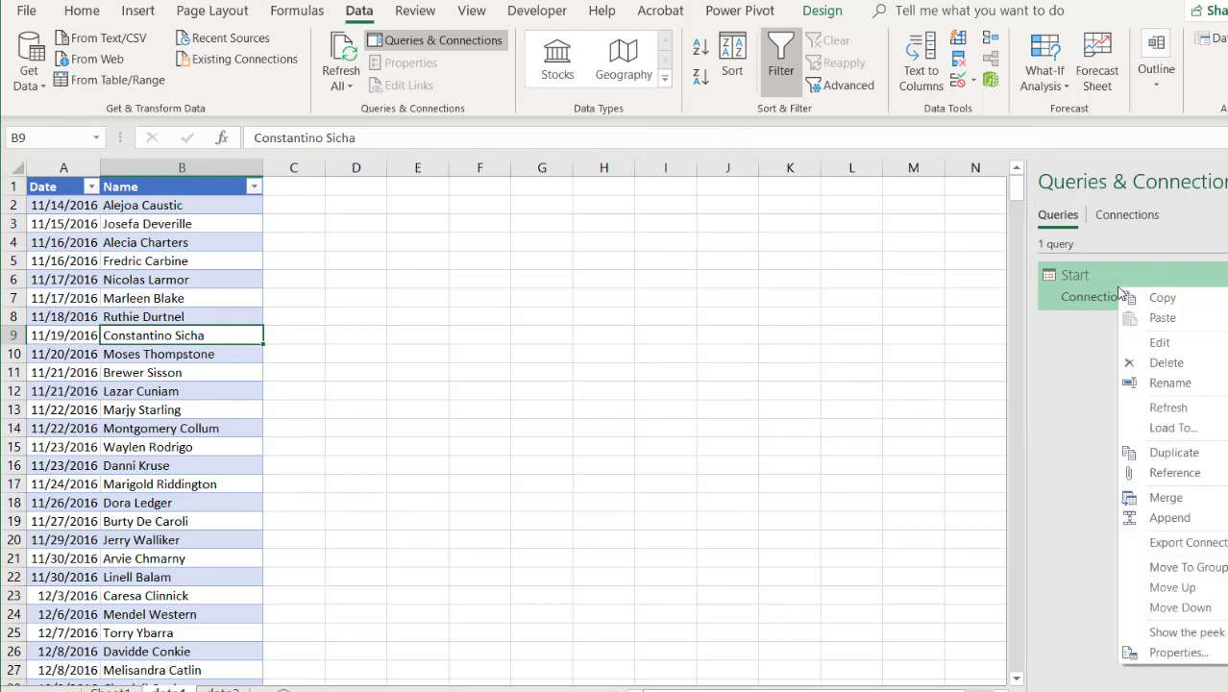
click(1180, 453)
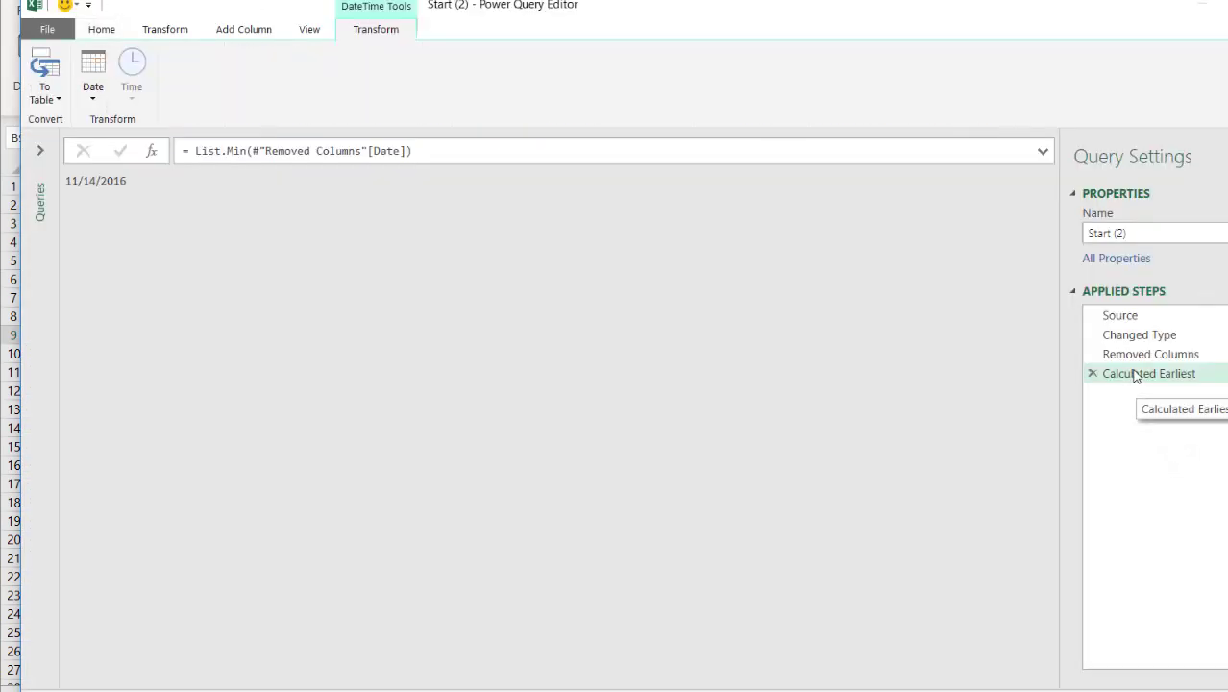
click(1120, 317)
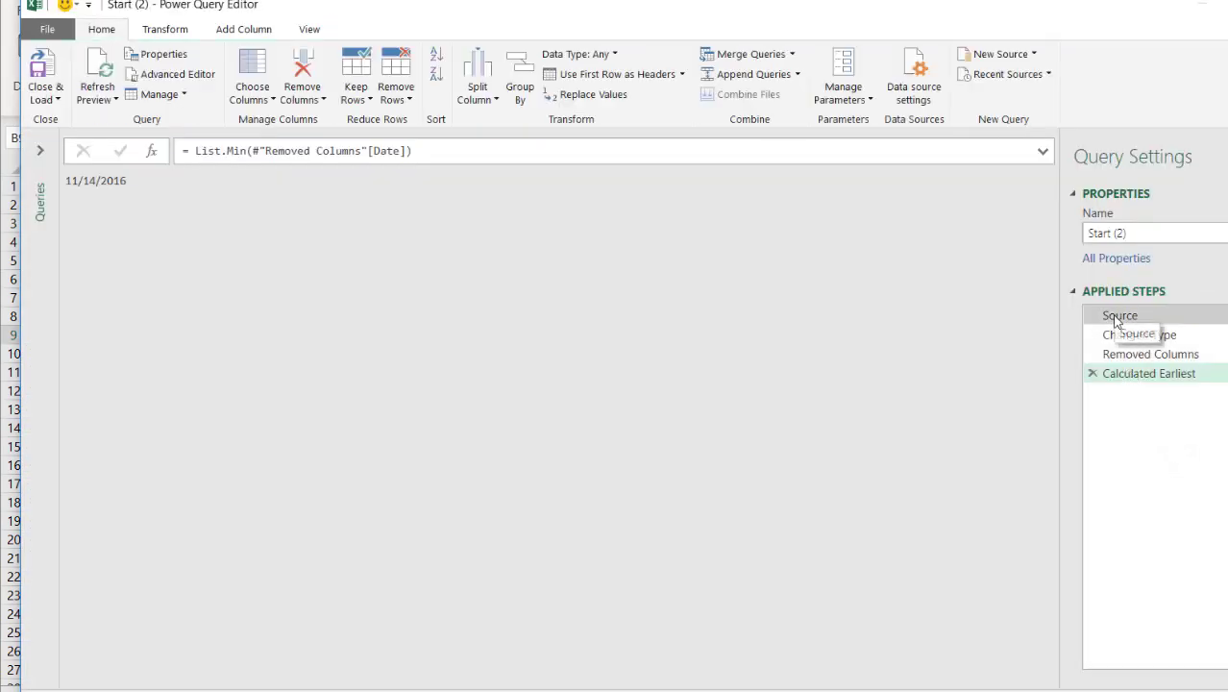
click(1119, 334)
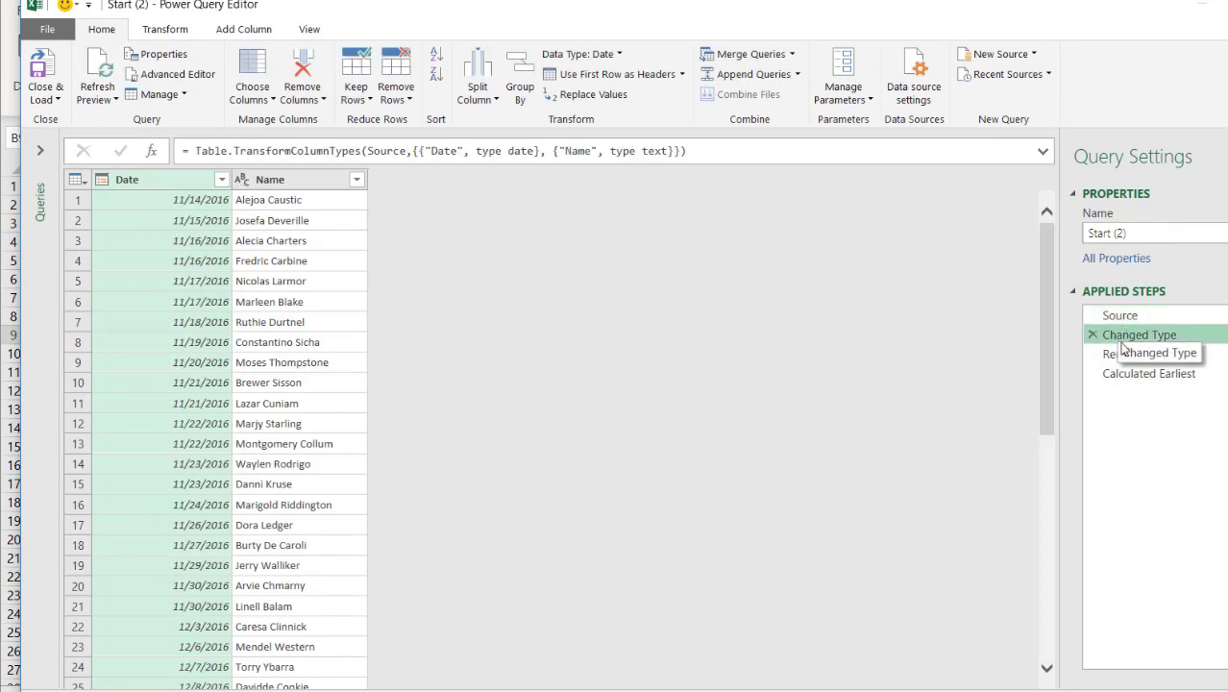
click(1119, 355)
click(1119, 375)
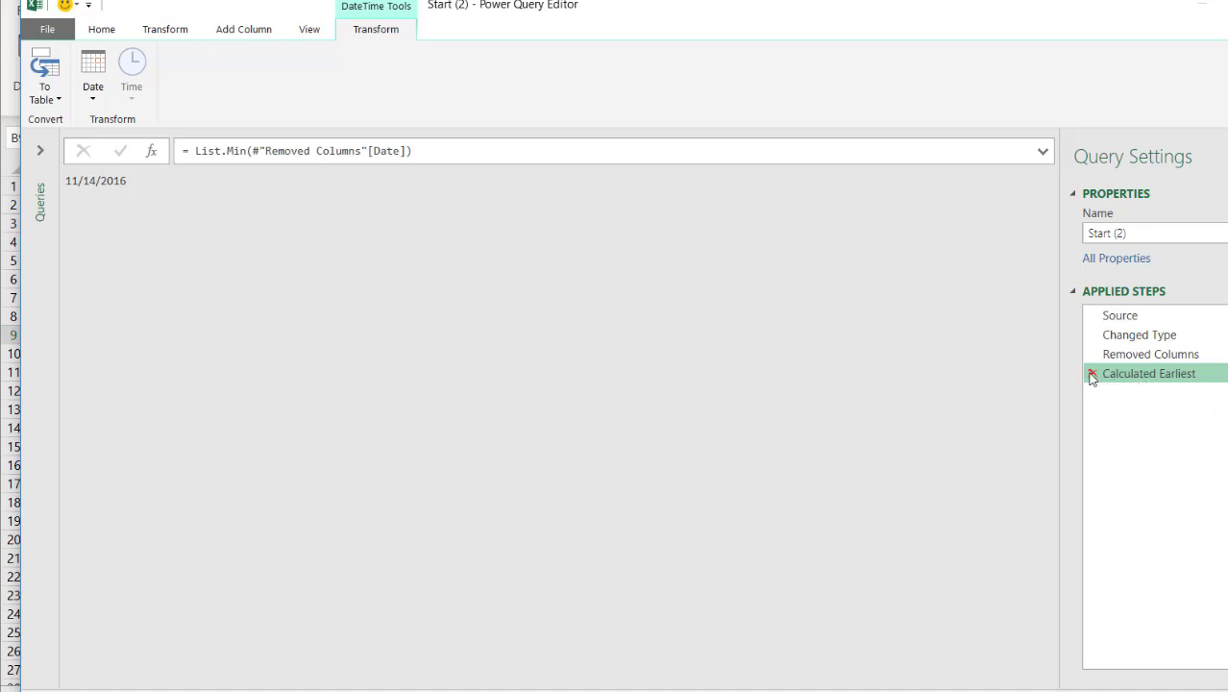
Step: Replace Calculated Earliest with the Latest date operation and rename the copy End
click(1092, 374)
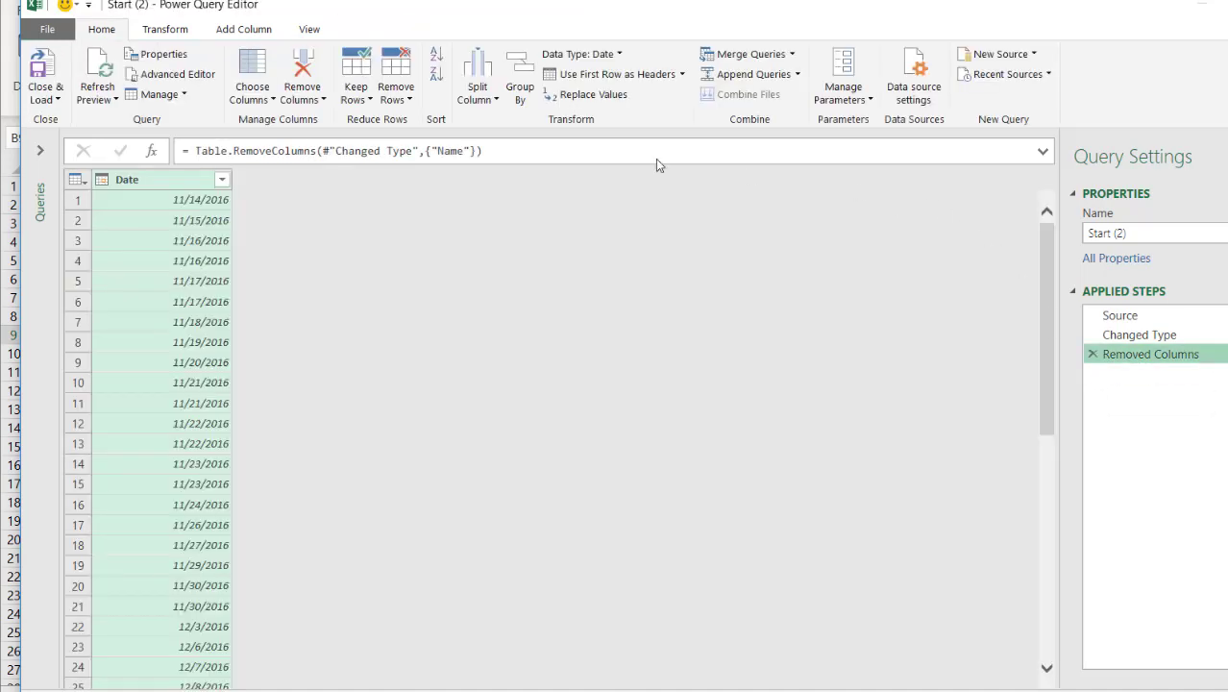
click(166, 33)
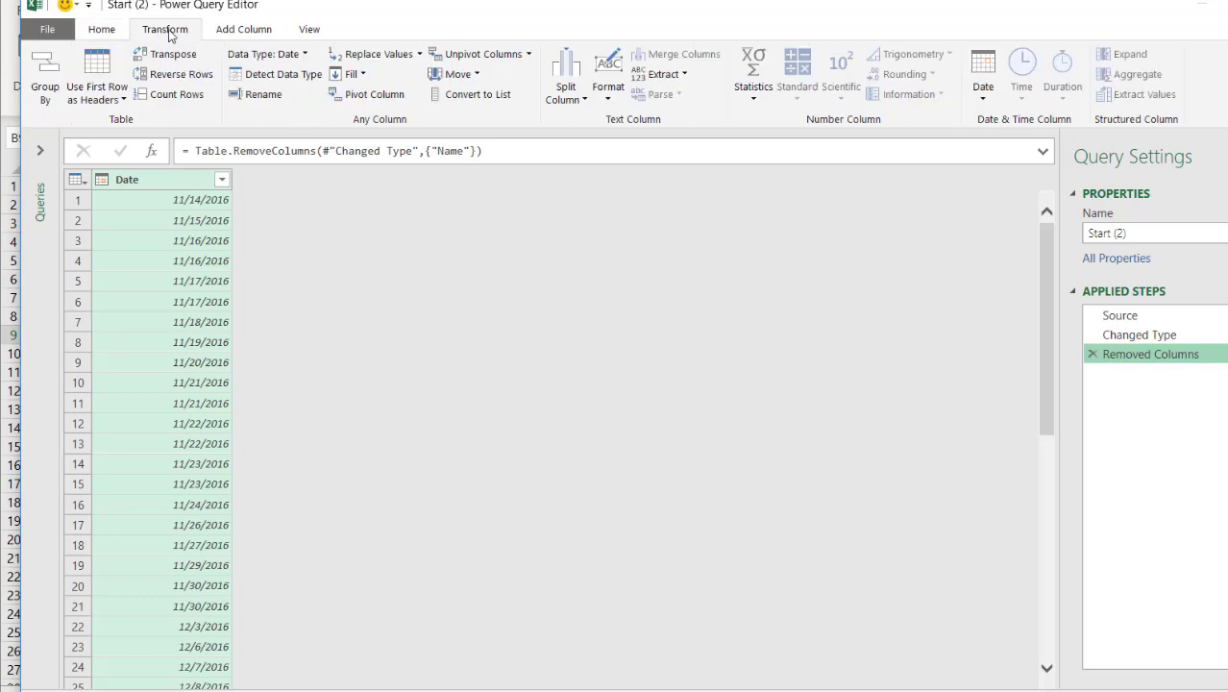
click(982, 81)
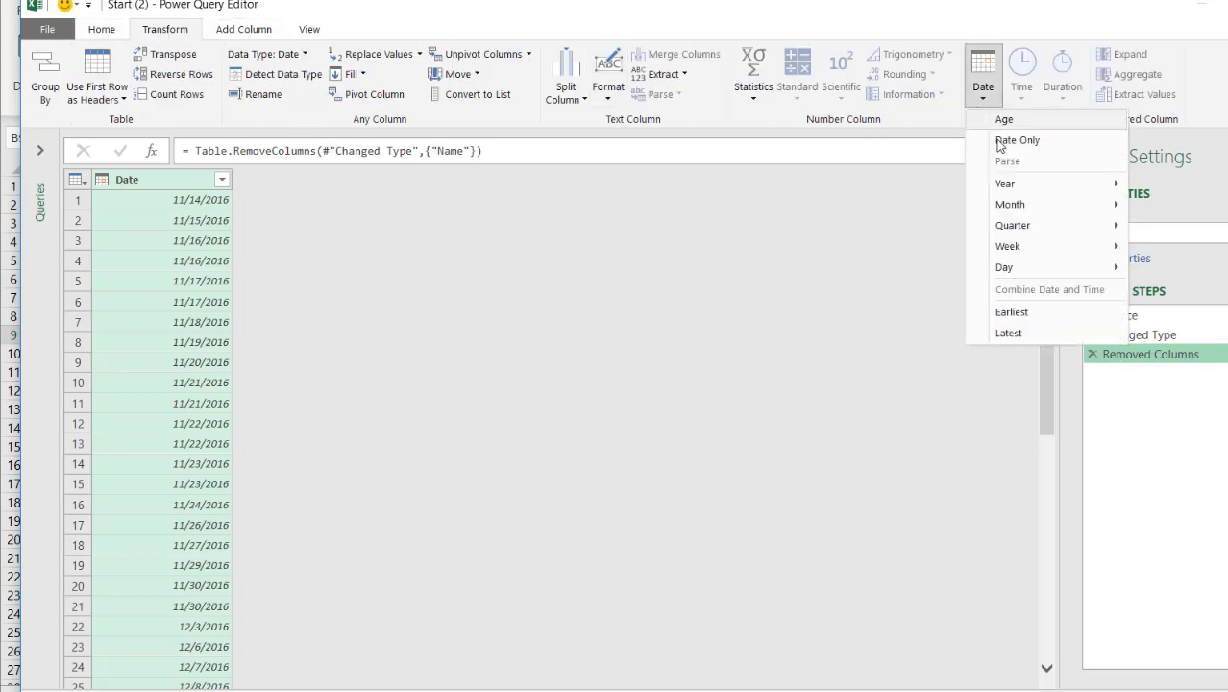
click(1039, 334)
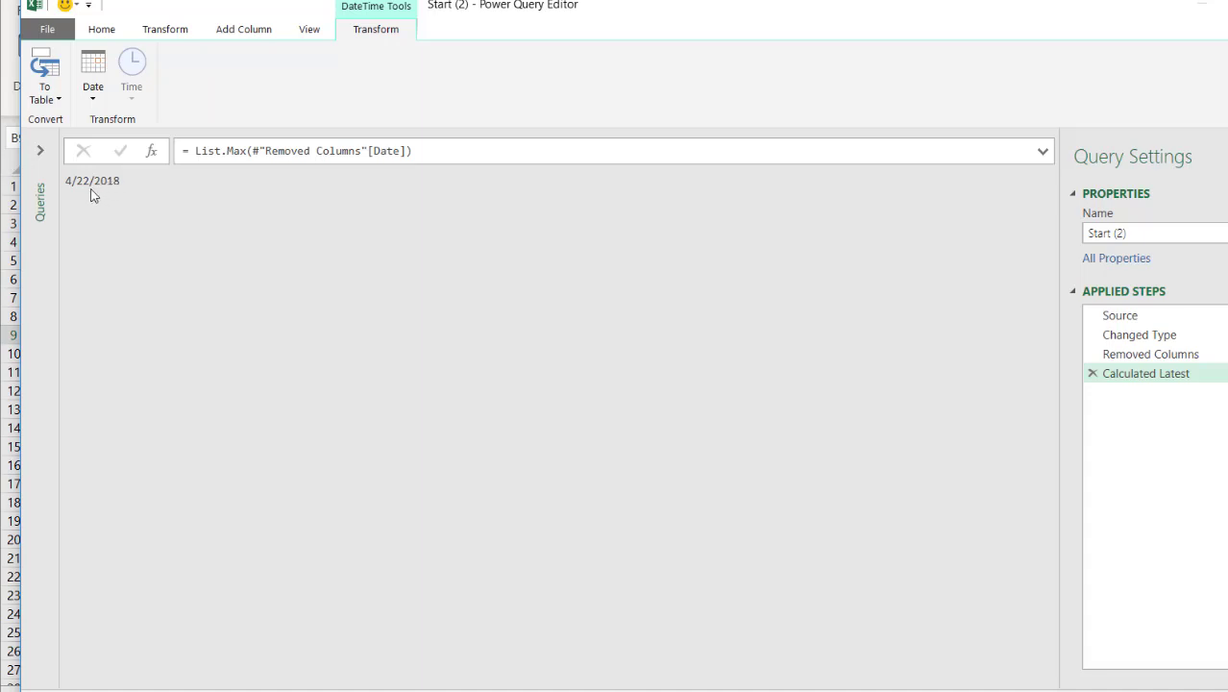
click(1179, 231)
text(End)
click(101, 28)
click(45, 60)
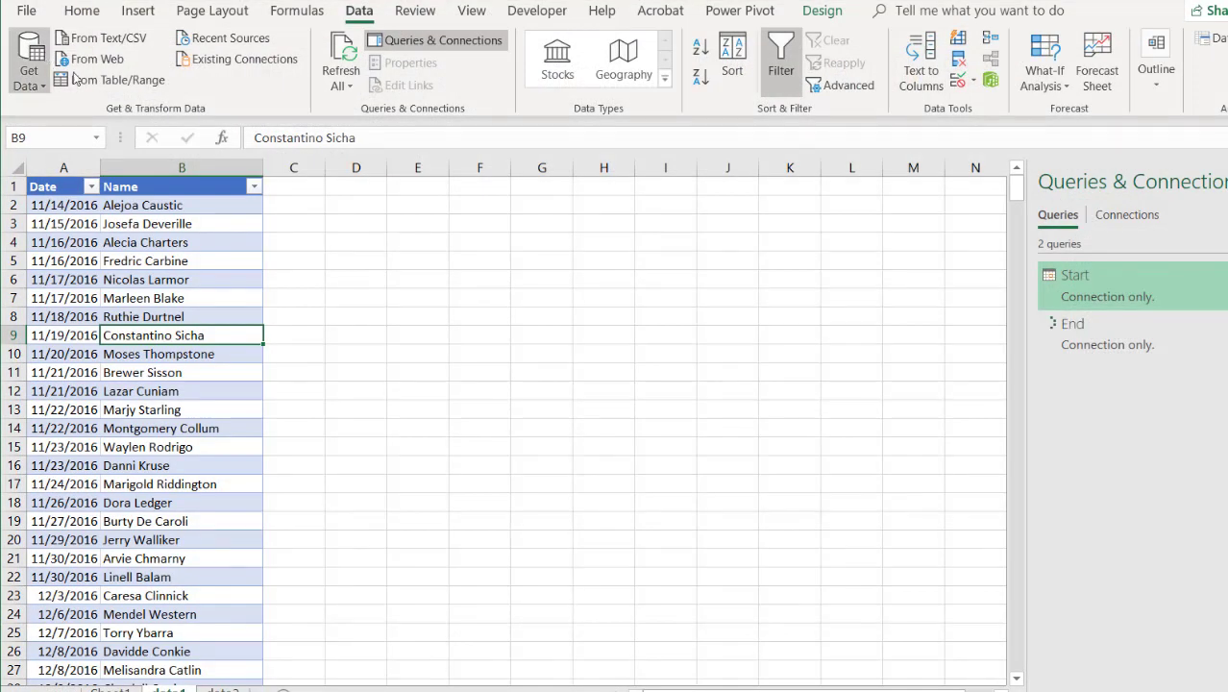
mouse_move(1080, 291)
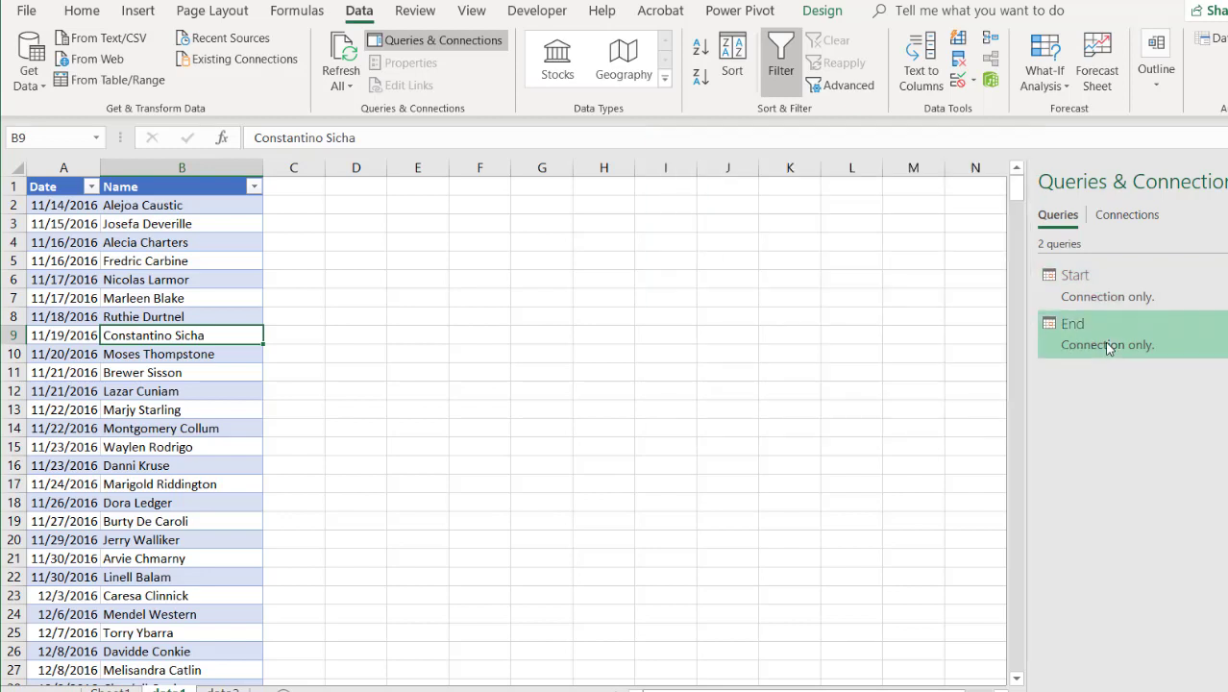
mouse_move(1116, 328)
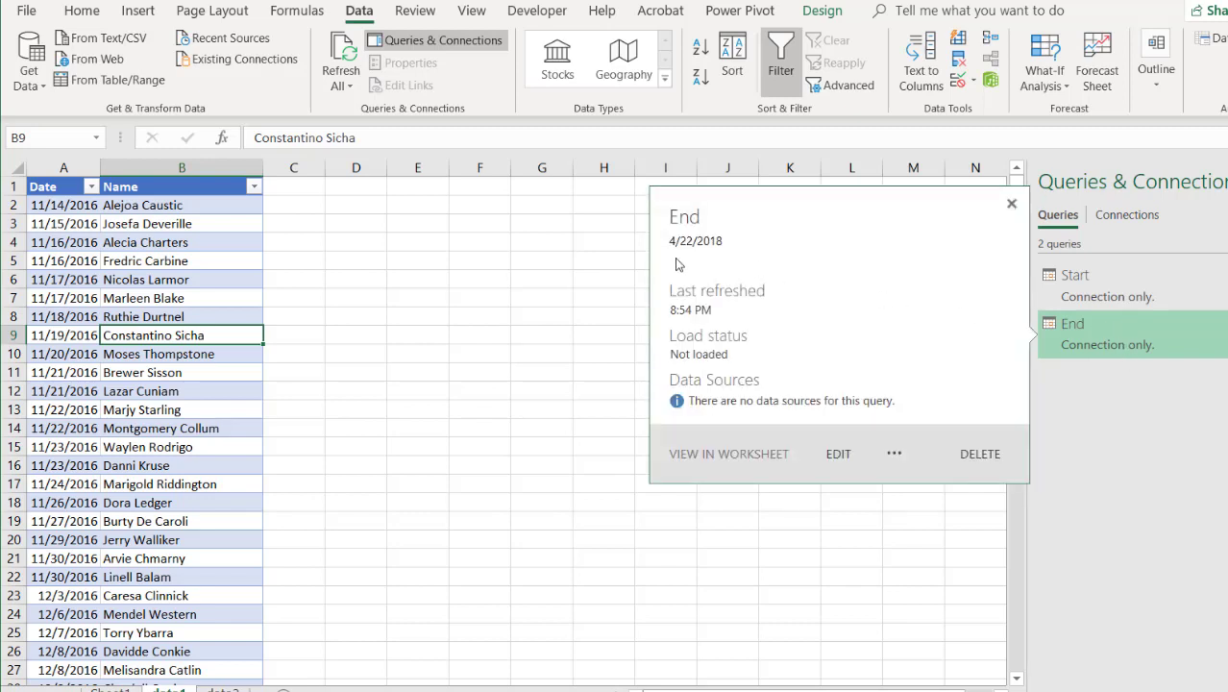
click(58, 205)
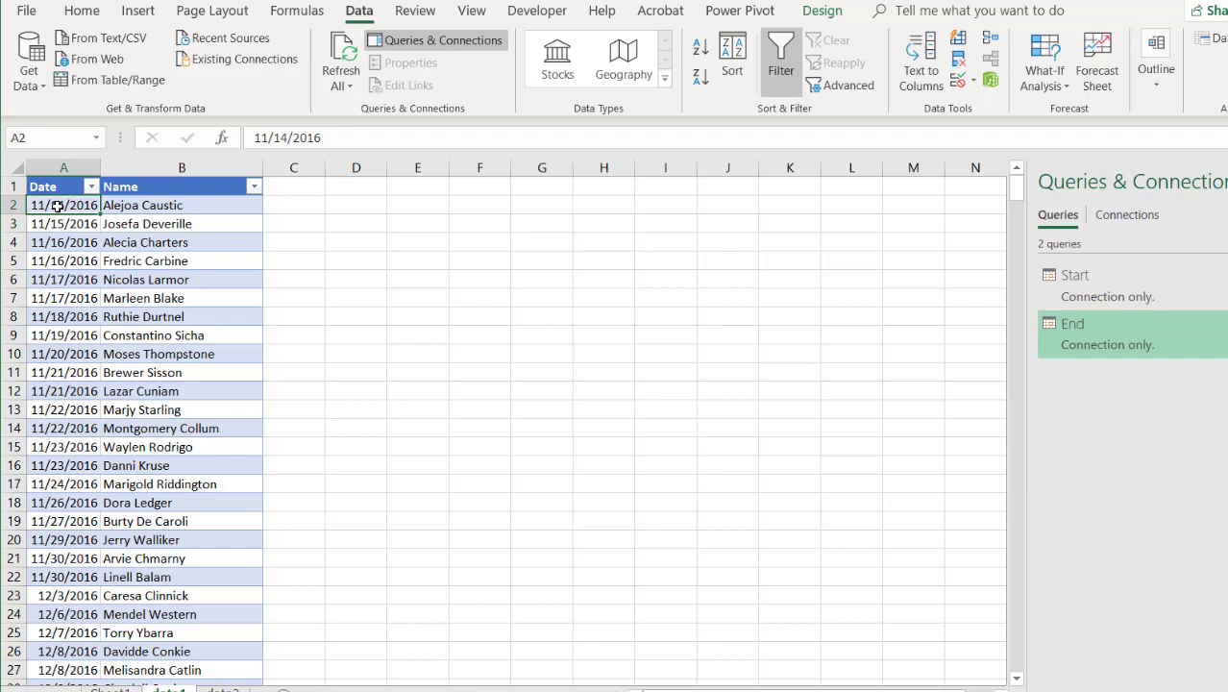
key(ctrl+Down)
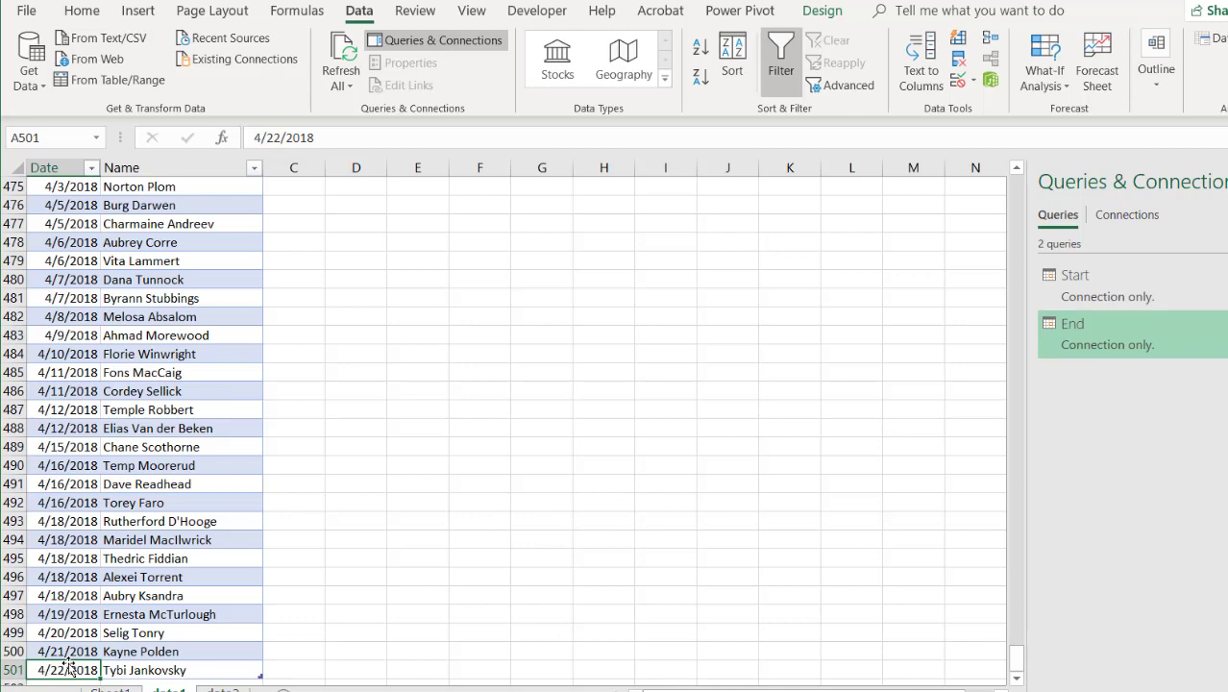
key(ctrl+Up)
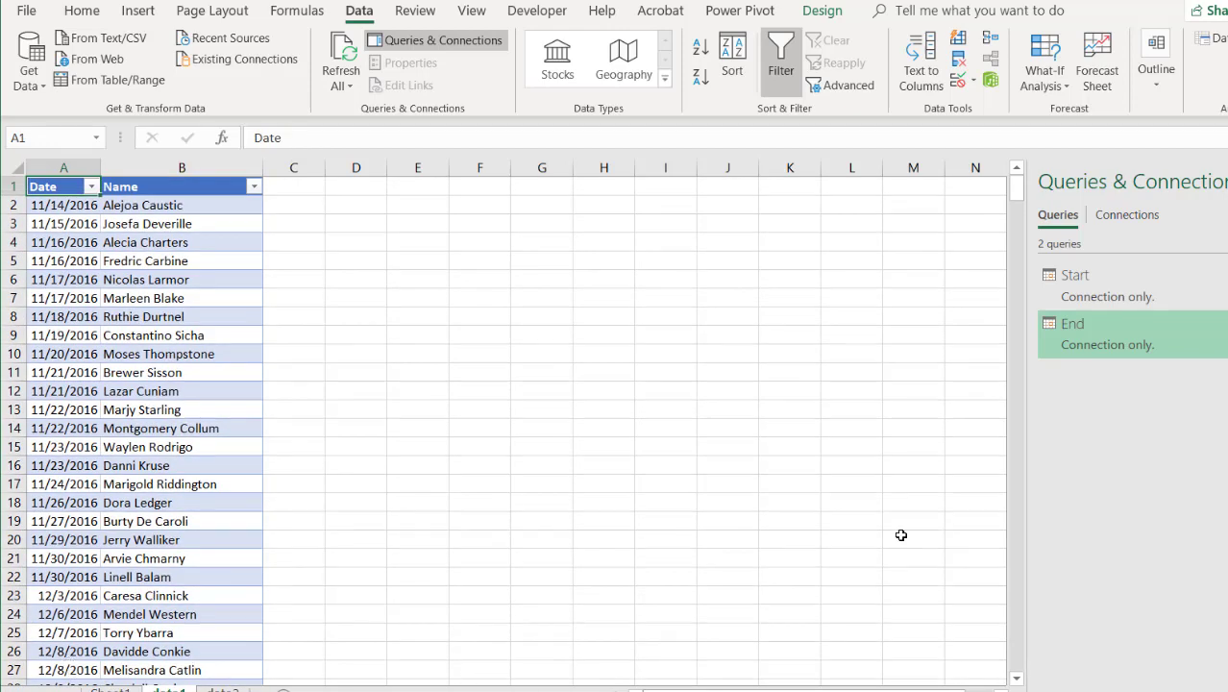
mouse_move(1069, 315)
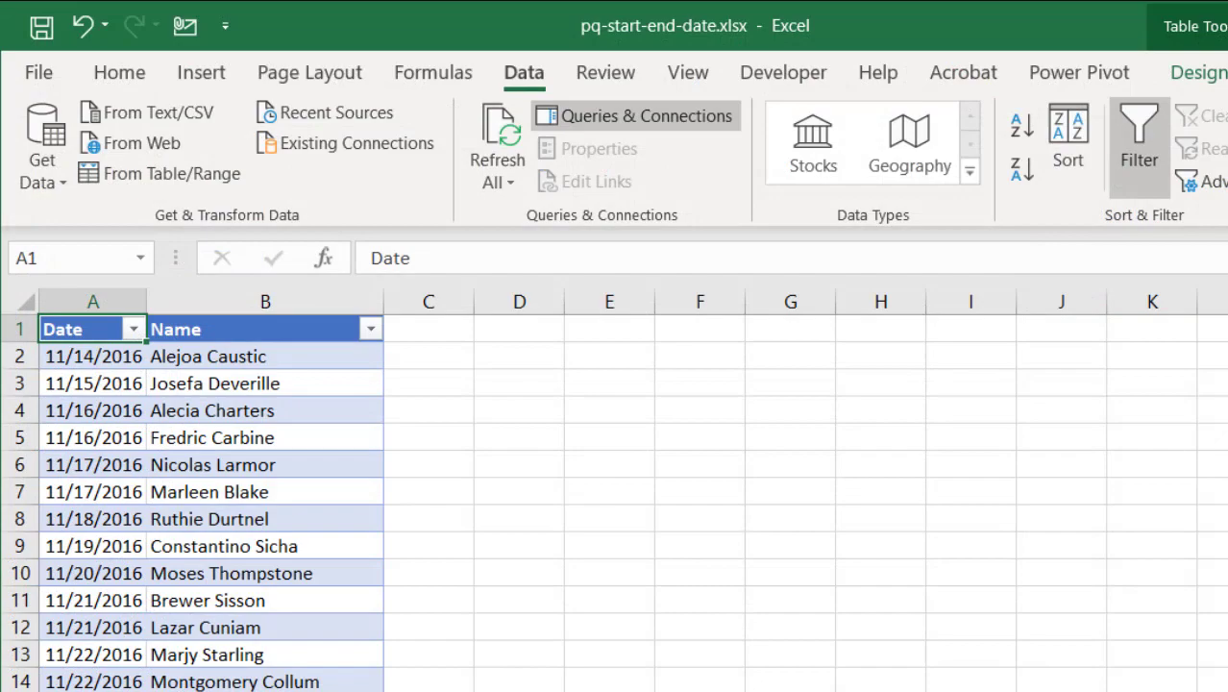
Step: Create a blank query and begin its formula as ={Number.From(
click(56, 178)
mouse_move(154, 471)
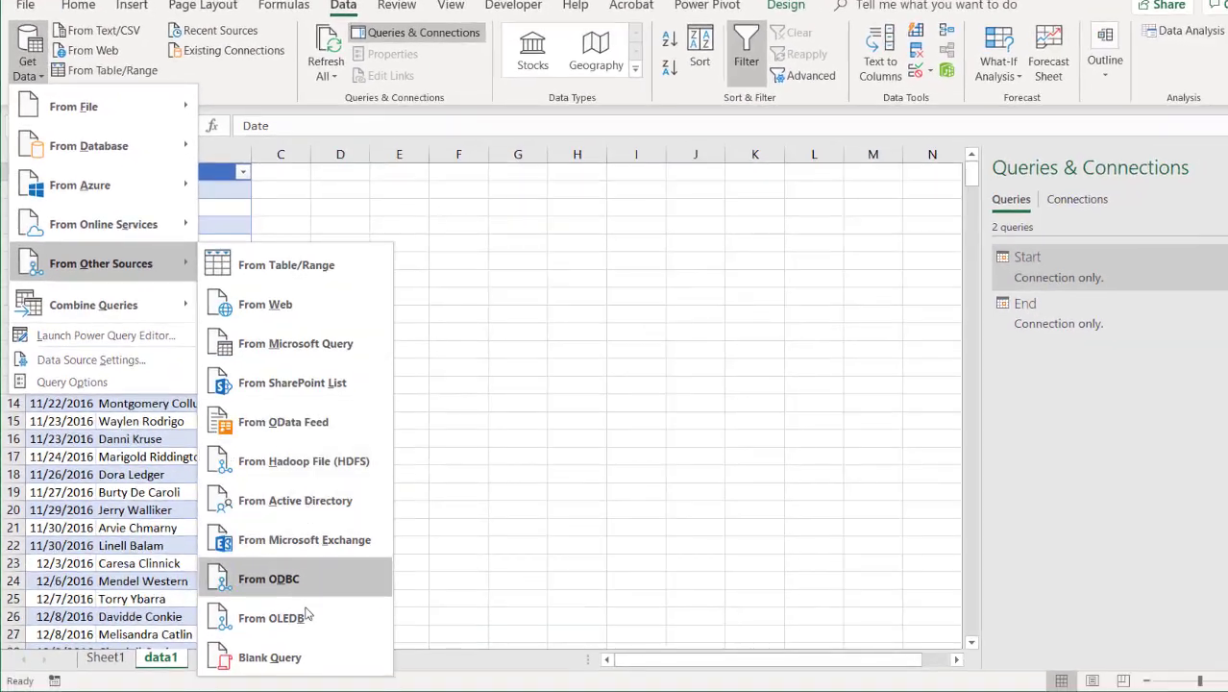
click(288, 657)
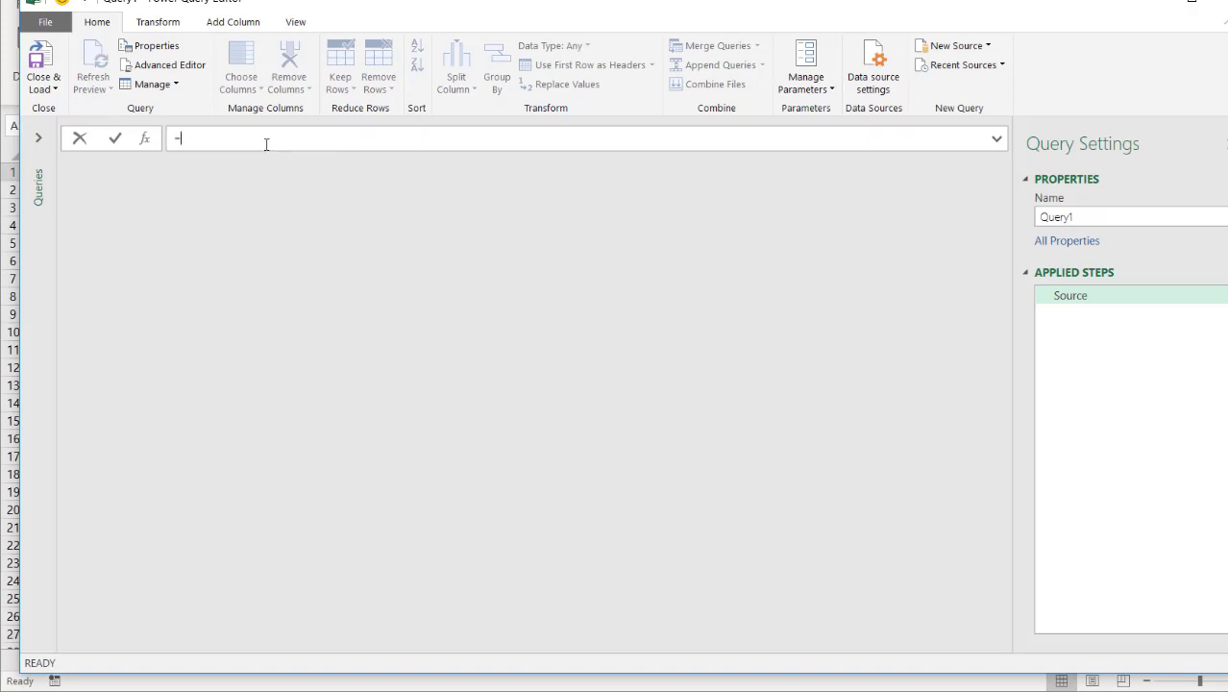
text(Number.From)
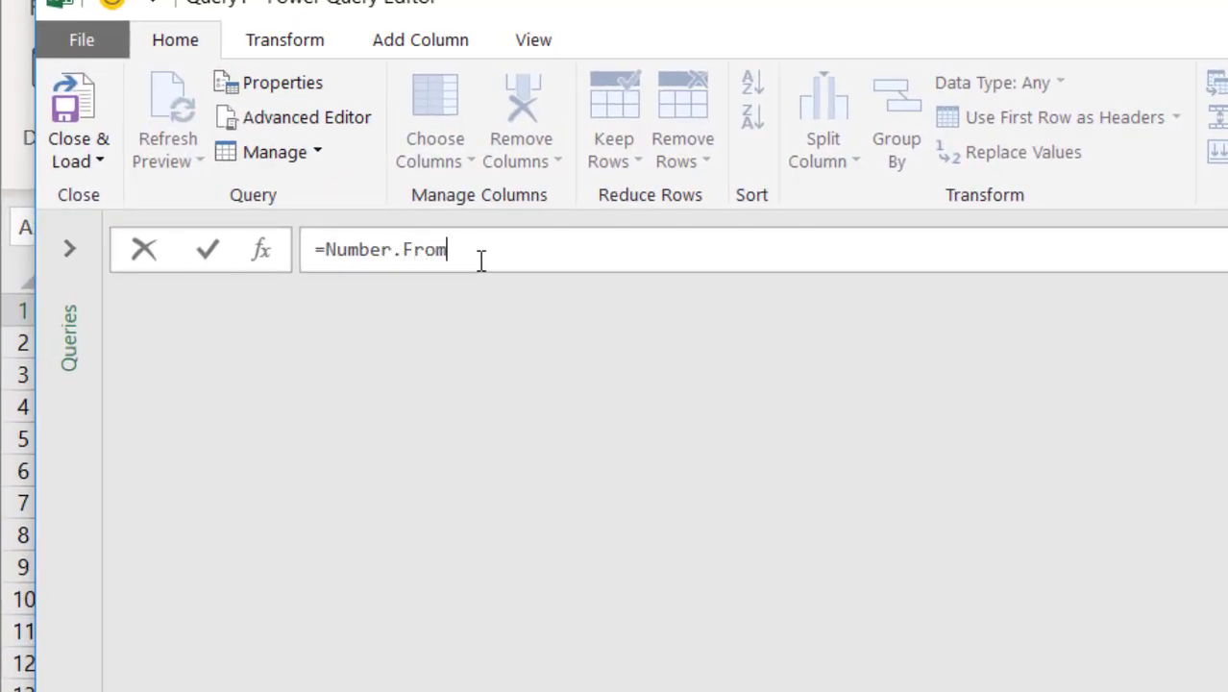
text(()
key(BackSpace)
click(325, 245)
text({)
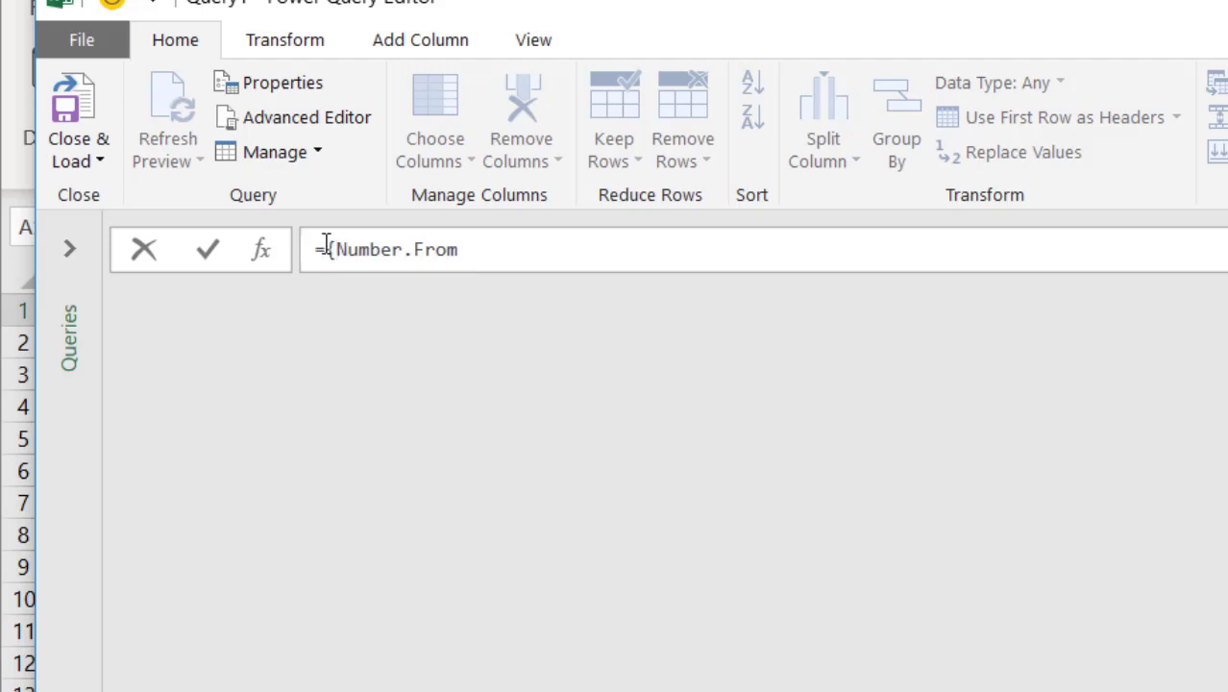
click(506, 250)
text(()
Step: Complete the formula as ={Number.From(Start)..Number.From(End)} and commit it
click(67, 248)
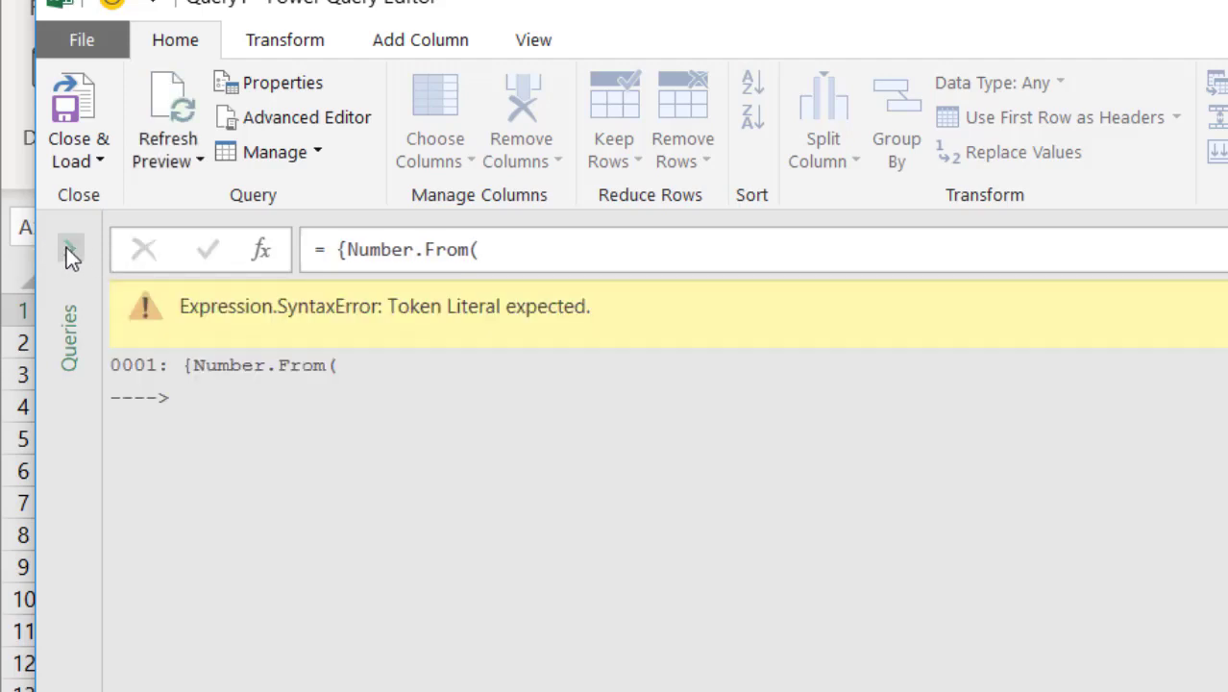
click(73, 248)
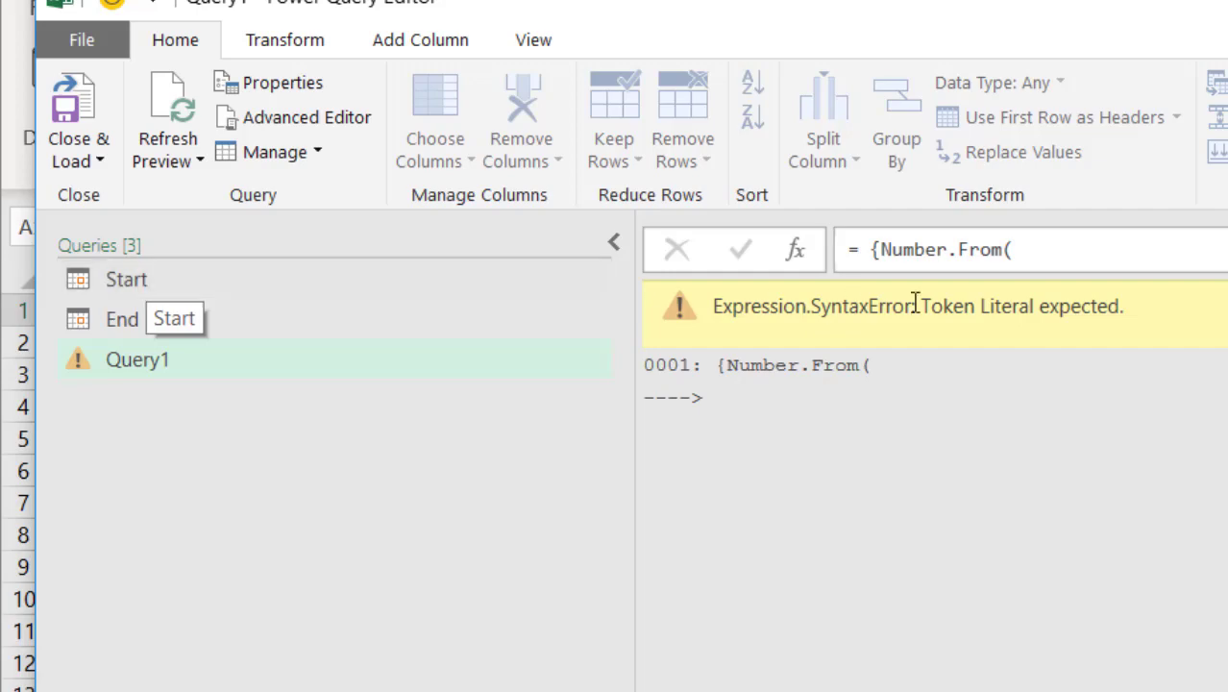
click(1066, 257)
text(Start)
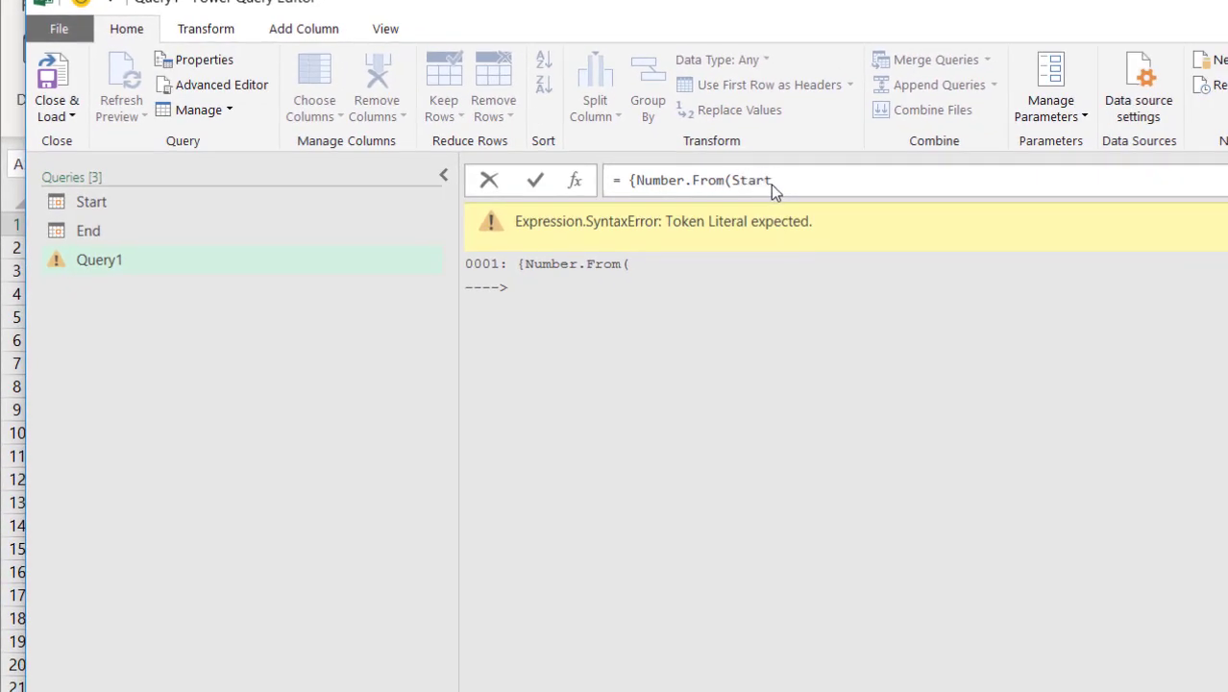
text()..Number.From()
text(end)
key(BackSpace)
key(BackSpace)
key(BackSpace)
text(End))
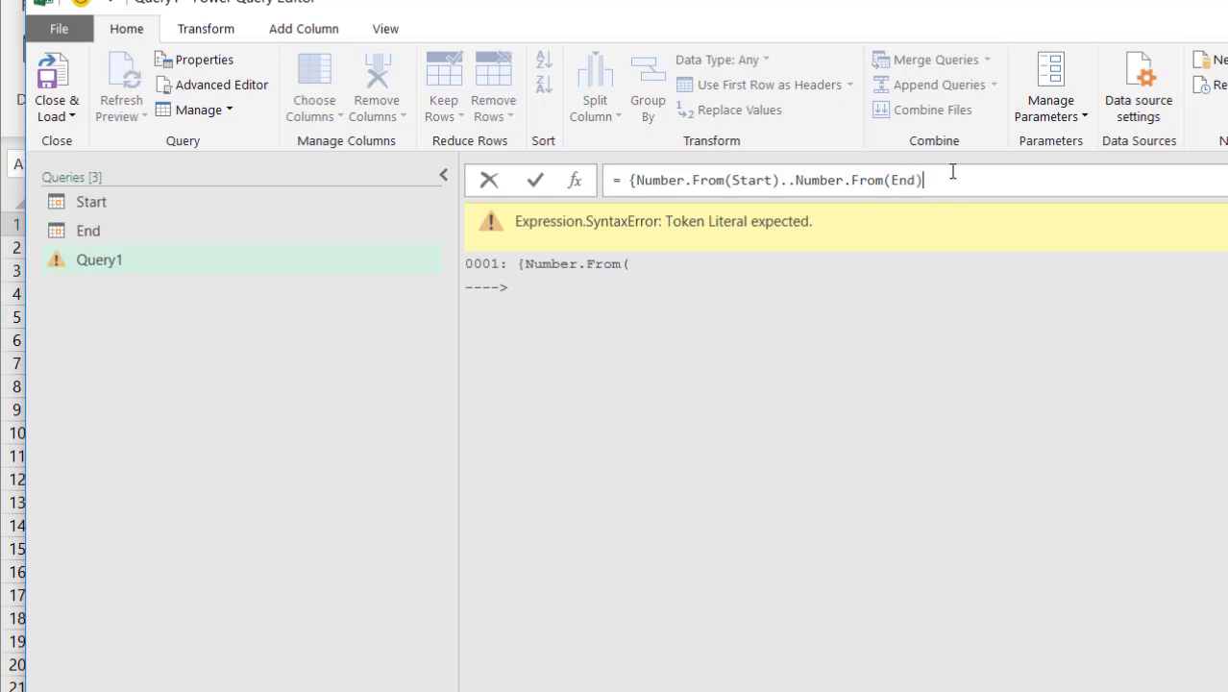
text(})
key(Return)
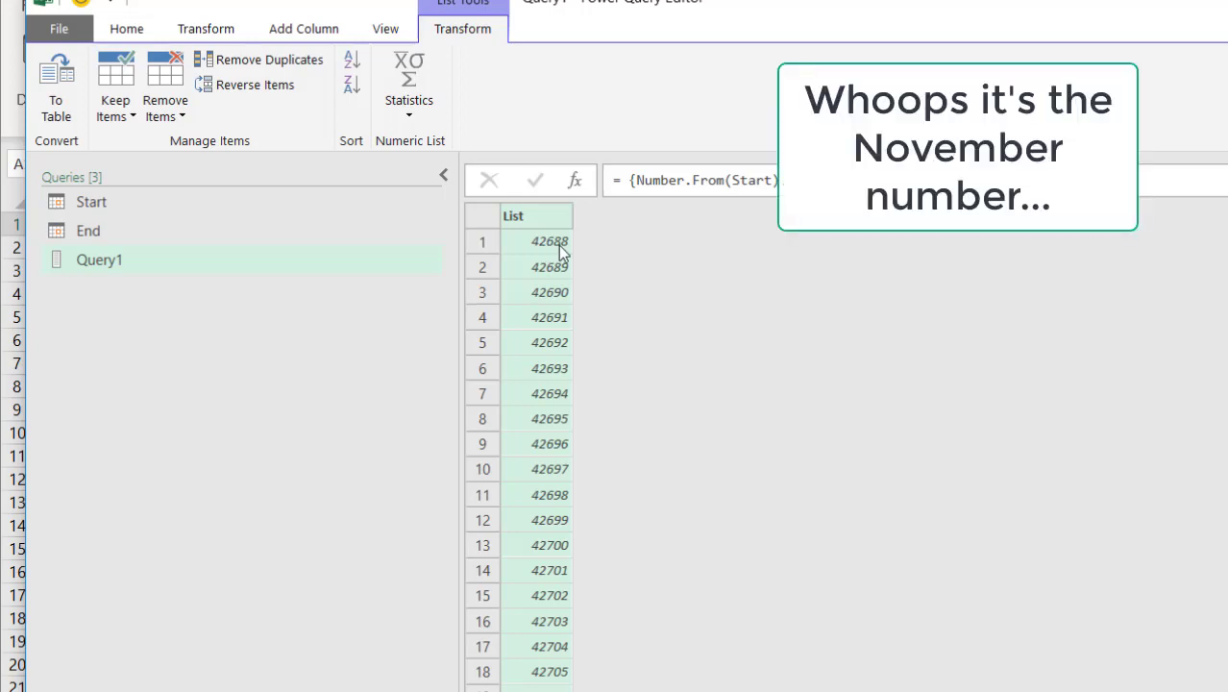
Step: Convert the number list into a table with no delimiter
click(443, 176)
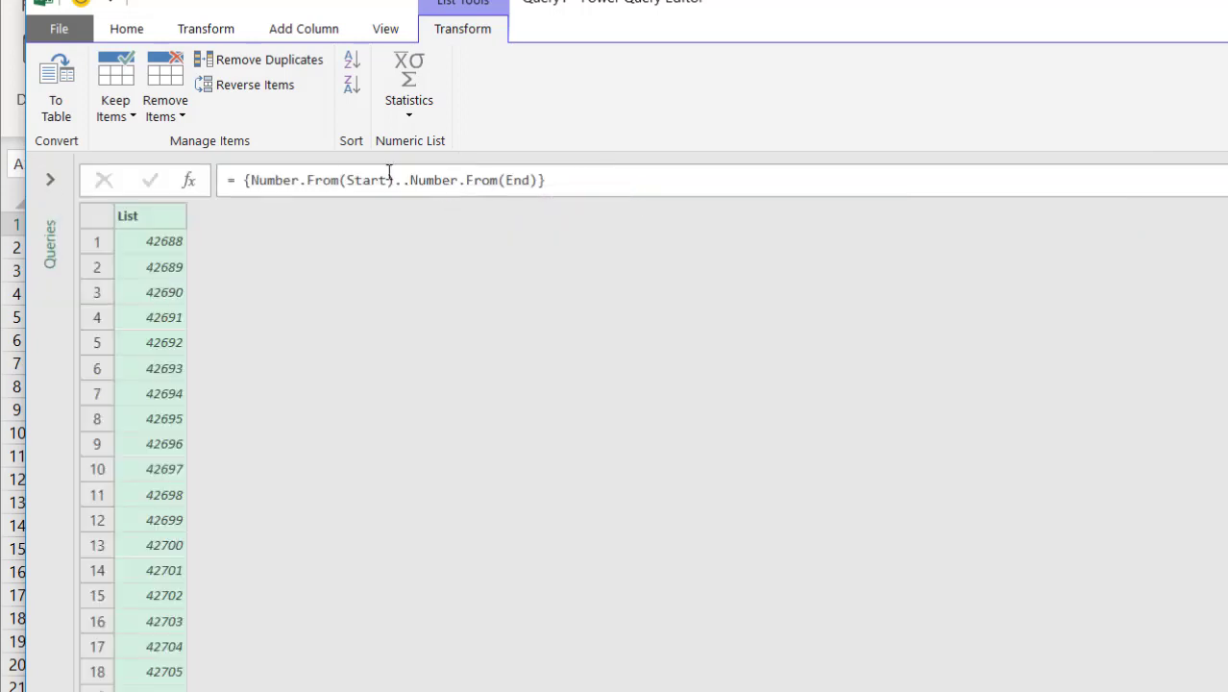
click(147, 214)
click(63, 81)
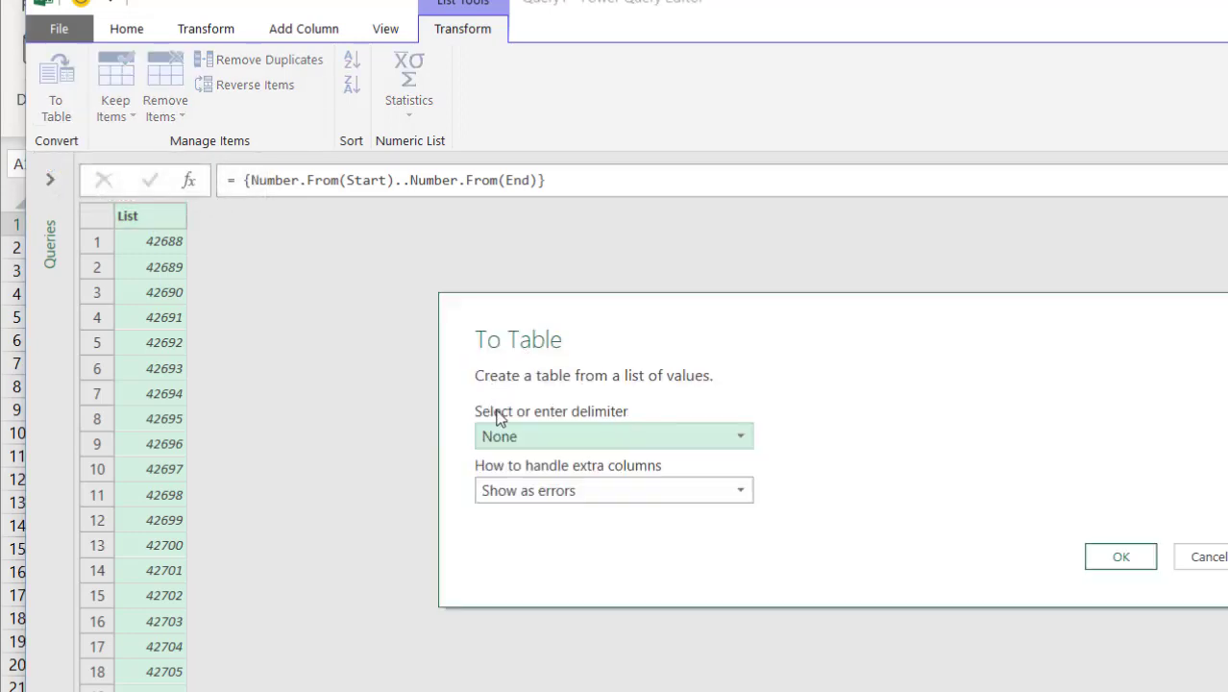
click(1115, 565)
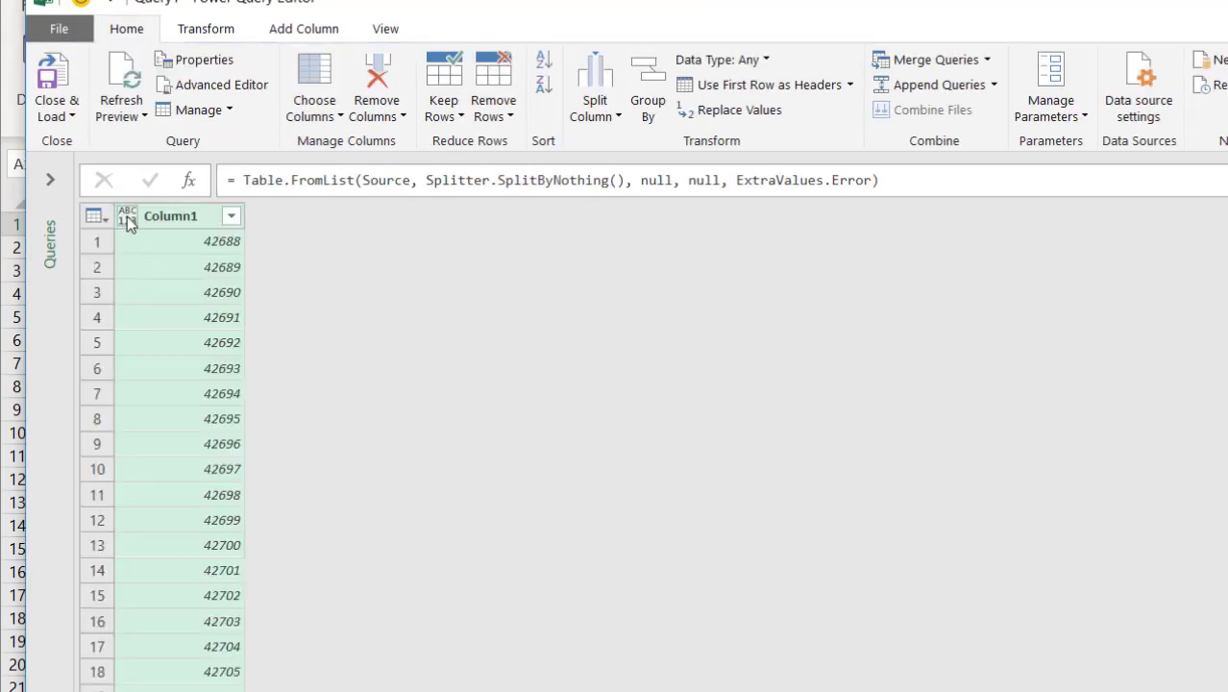
Step: Set Column1's data type to Date and rename the column to Date
click(127, 216)
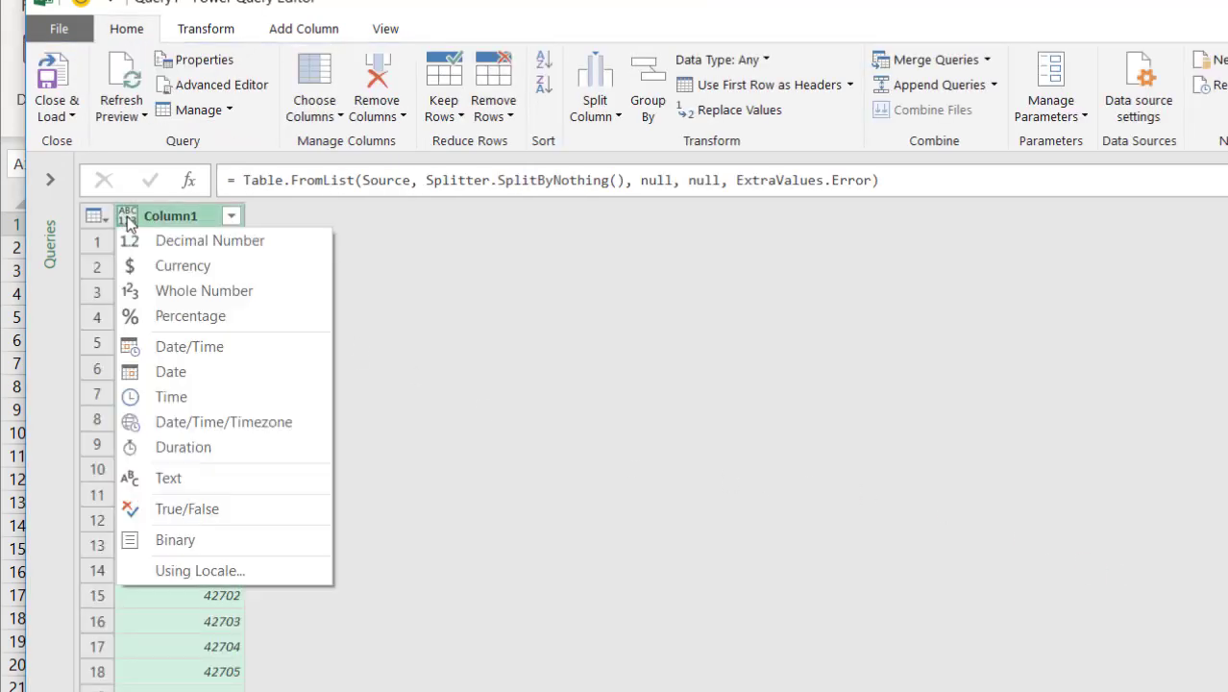
click(172, 371)
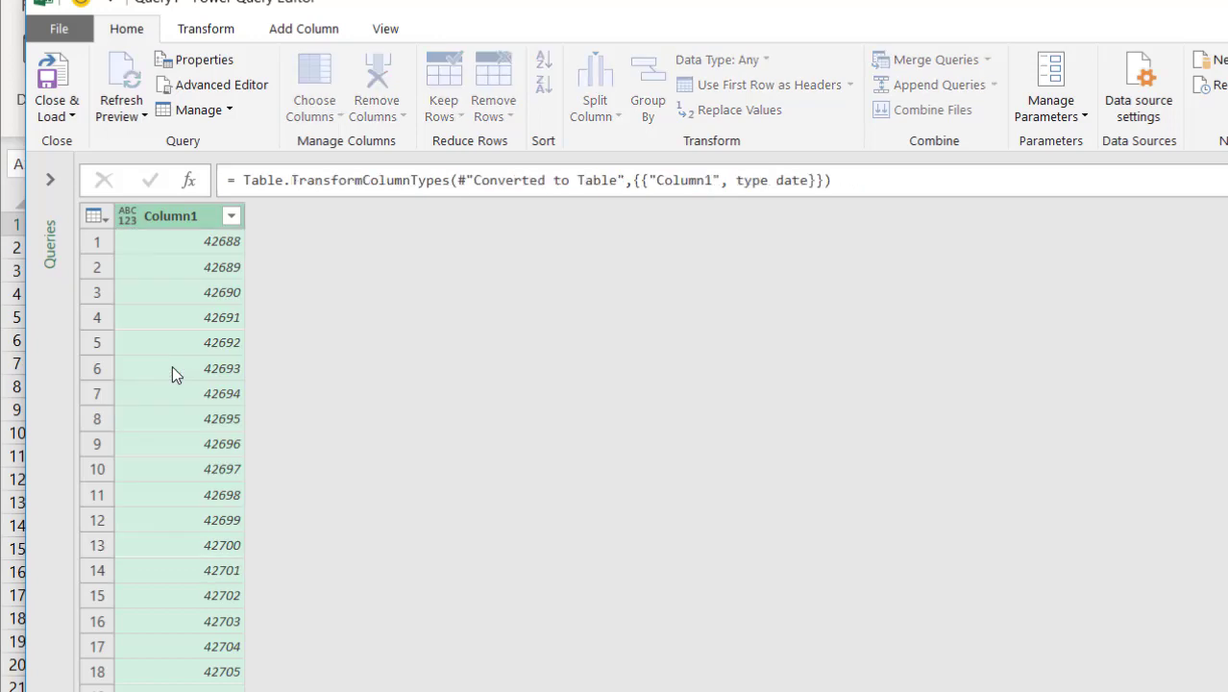
double_click(188, 219)
text(Date)
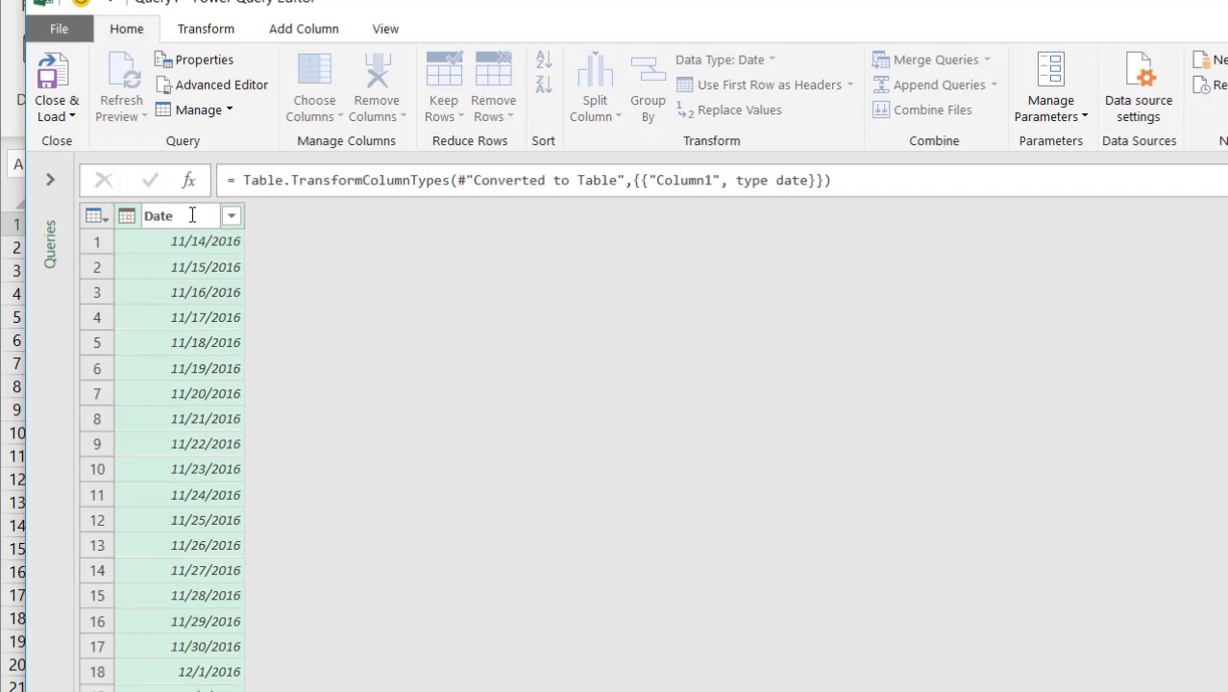
key(Return)
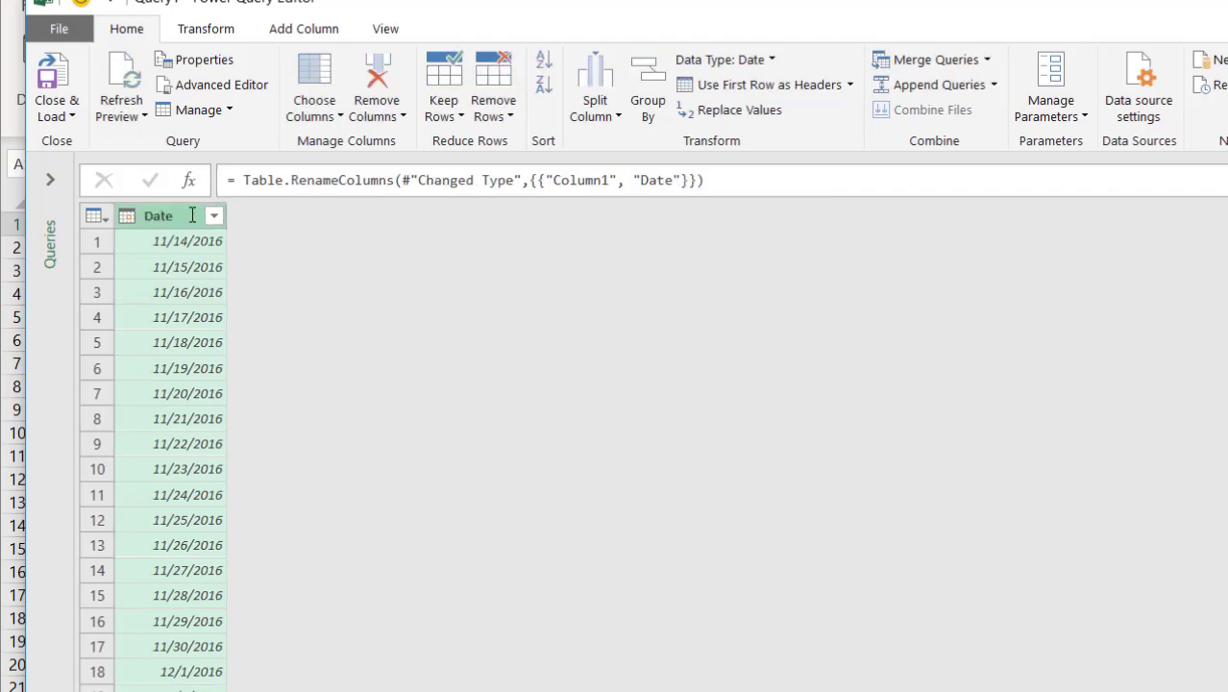
click(56, 111)
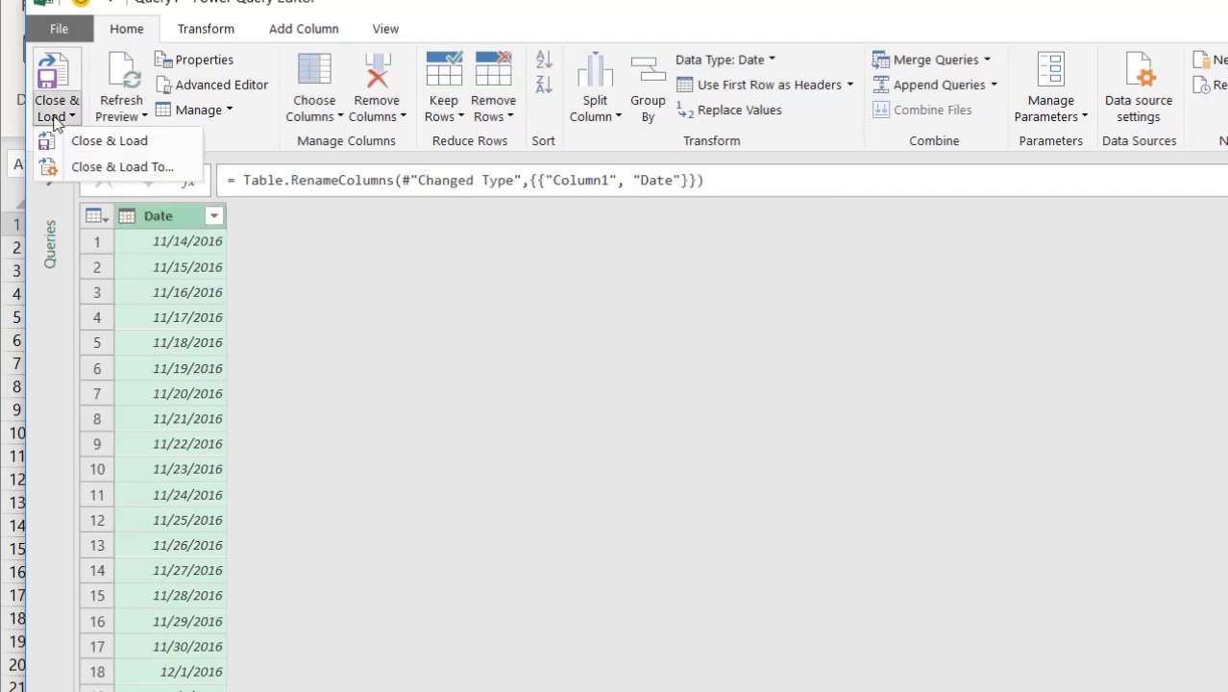
Step: Load Query1 as a table on a new sheet and confirm dates run 11/14/2016 to 4/22/2018
click(98, 167)
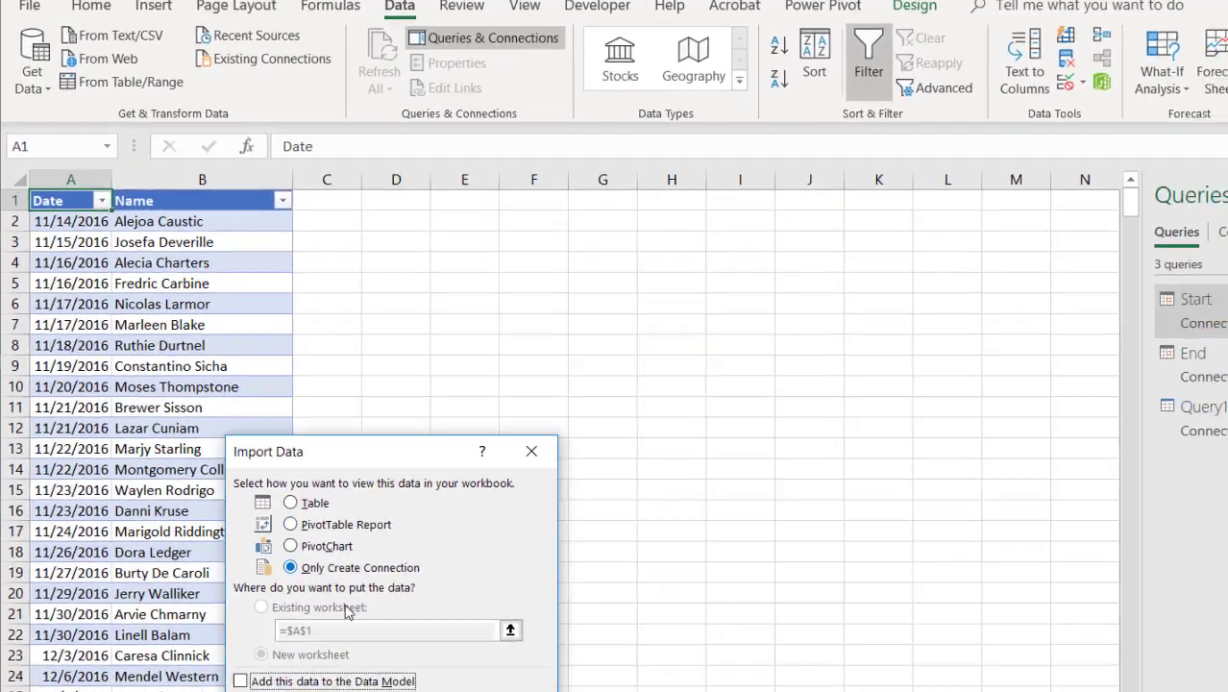
click(290, 502)
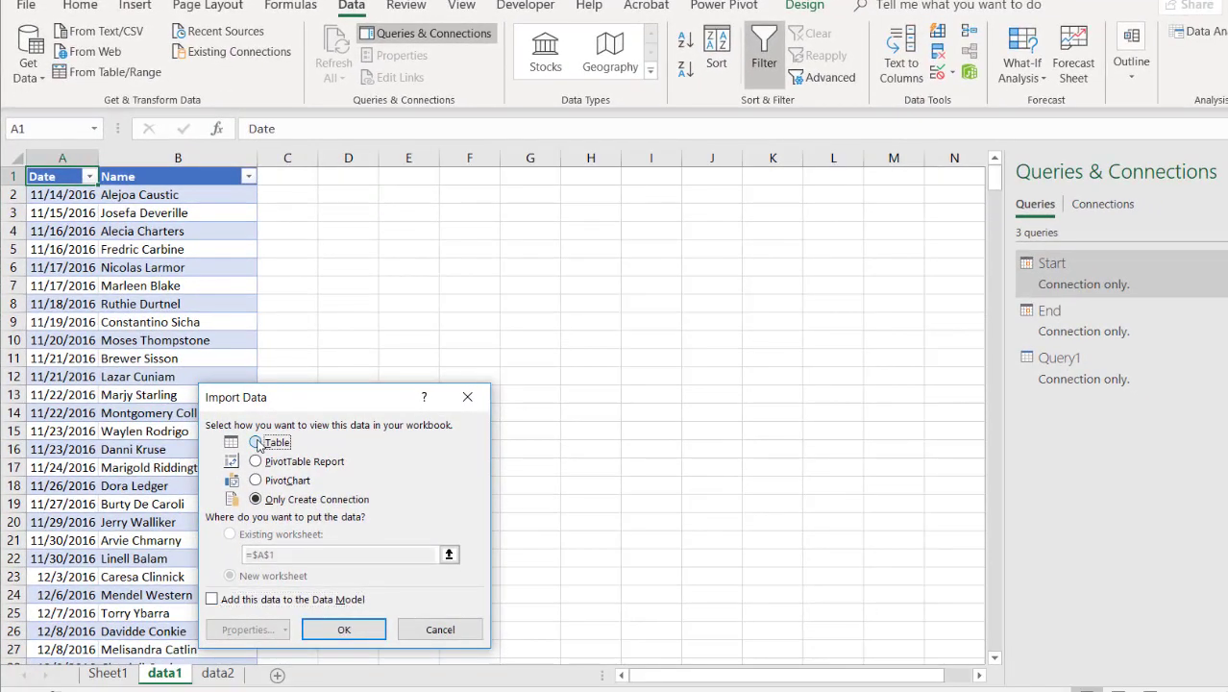
click(344, 634)
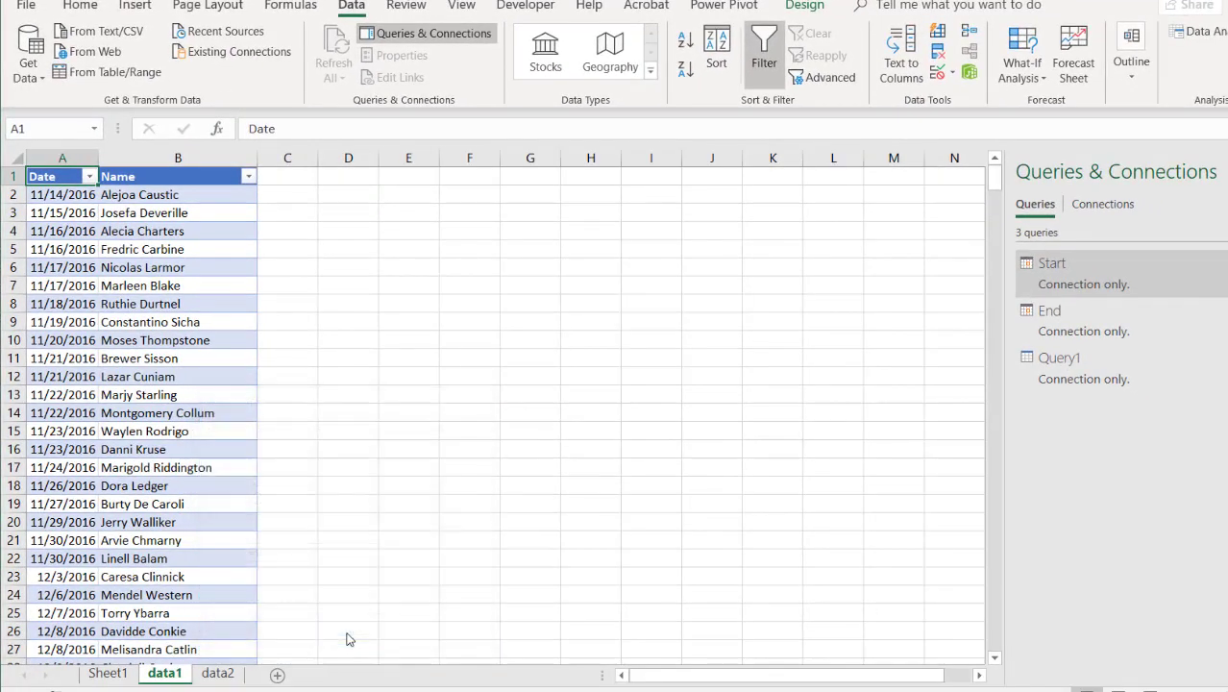
click(43, 194)
key(ctrl+Down)
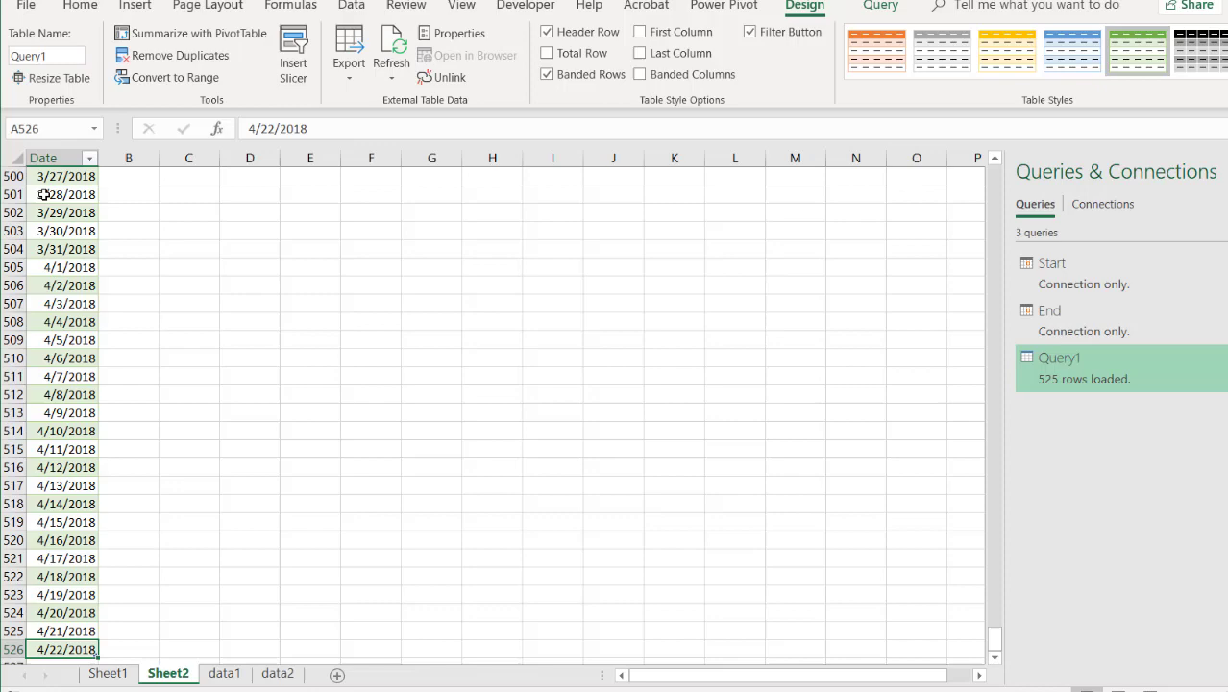
key(ctrl+Up)
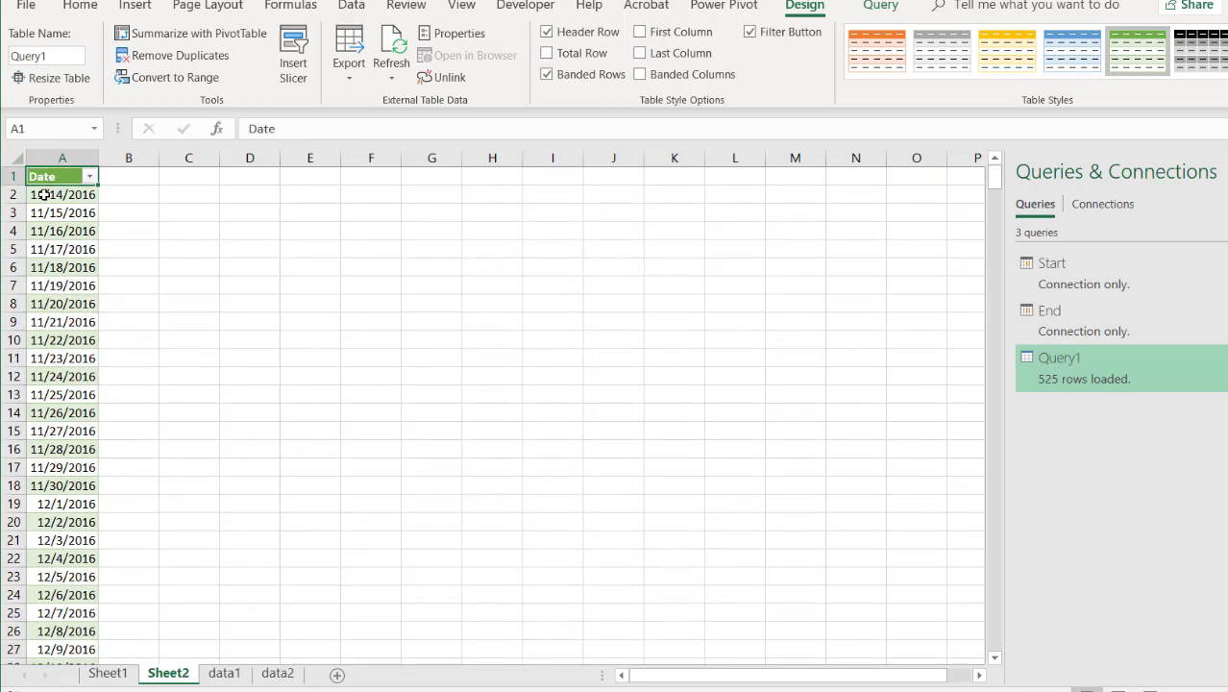
Step: Reopen Query1 in Power Query and rename it Calendar
double_click(1078, 371)
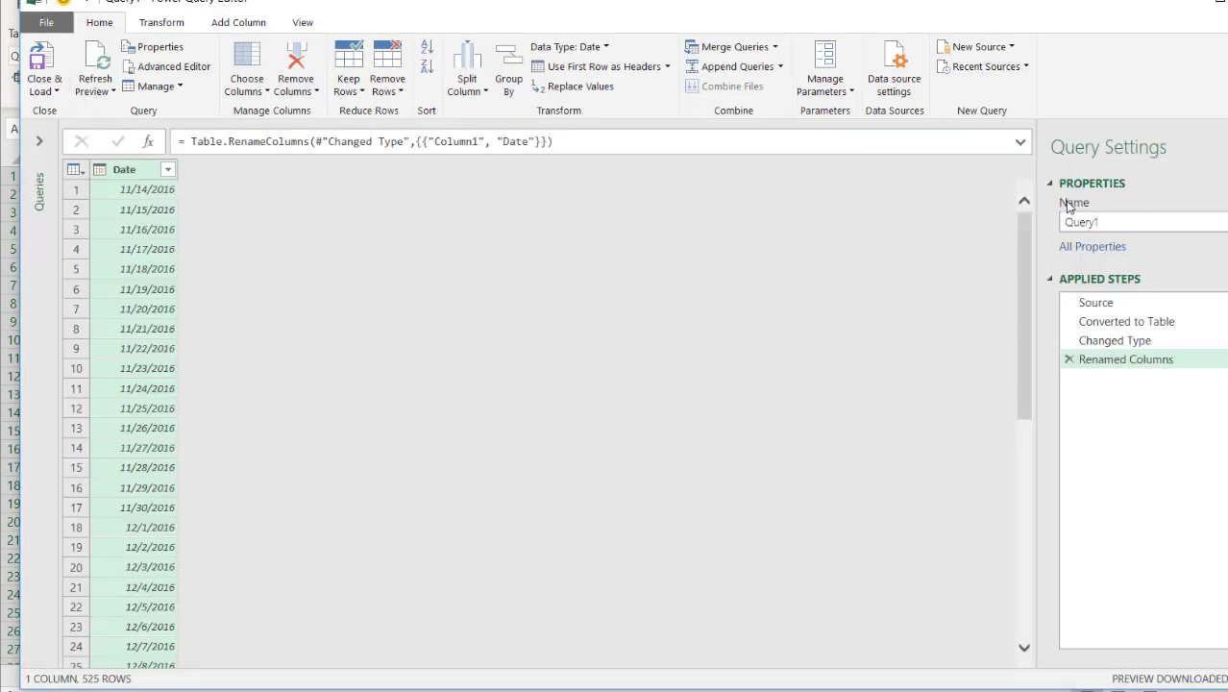
double_click(1074, 222)
text(C)
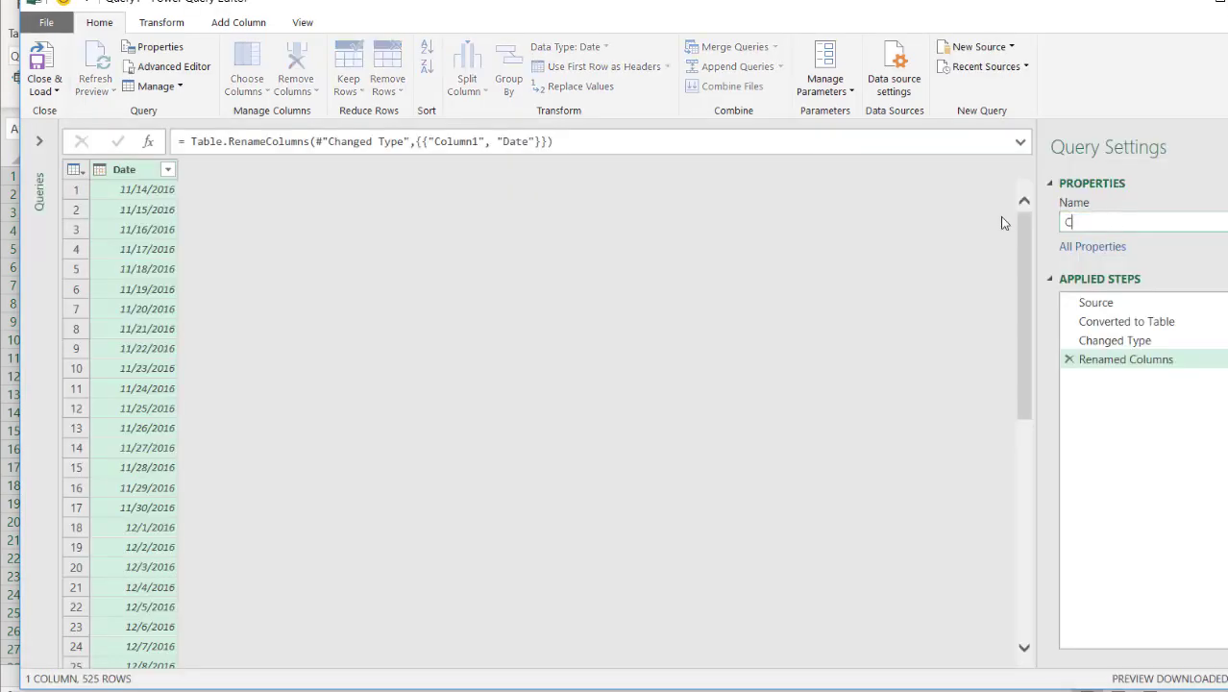
text(alendar)
key(Return)
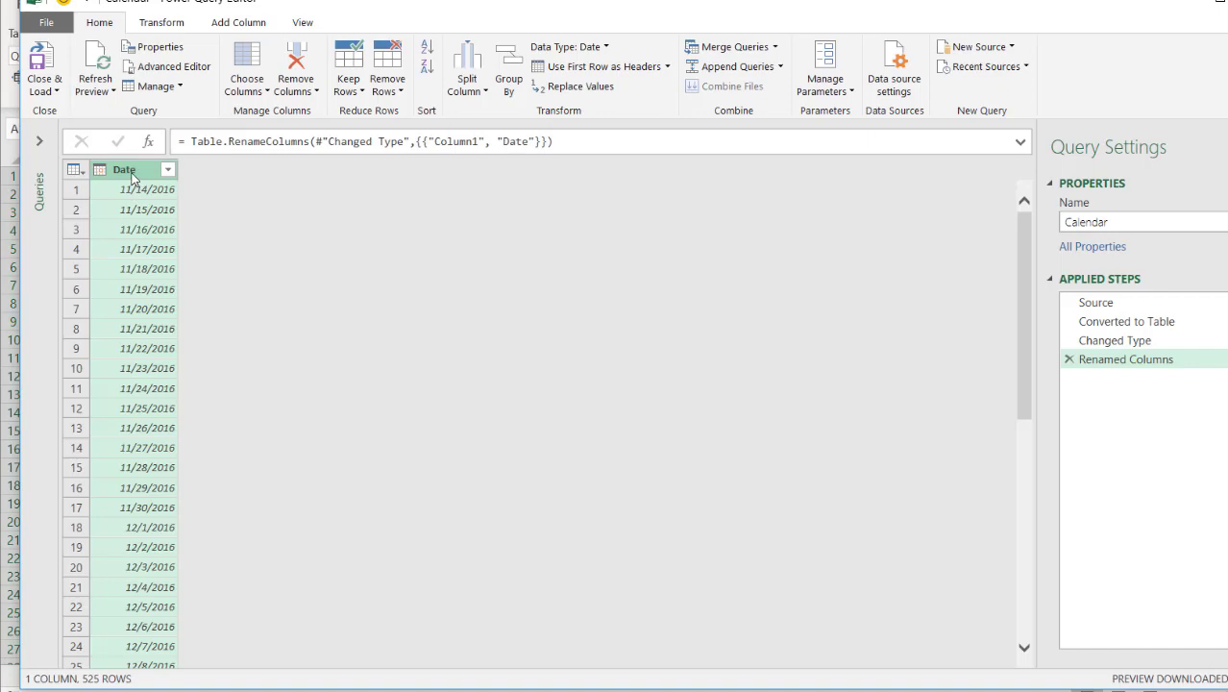
Step: Add Year and Month Name columns extracted from the Date column
click(247, 22)
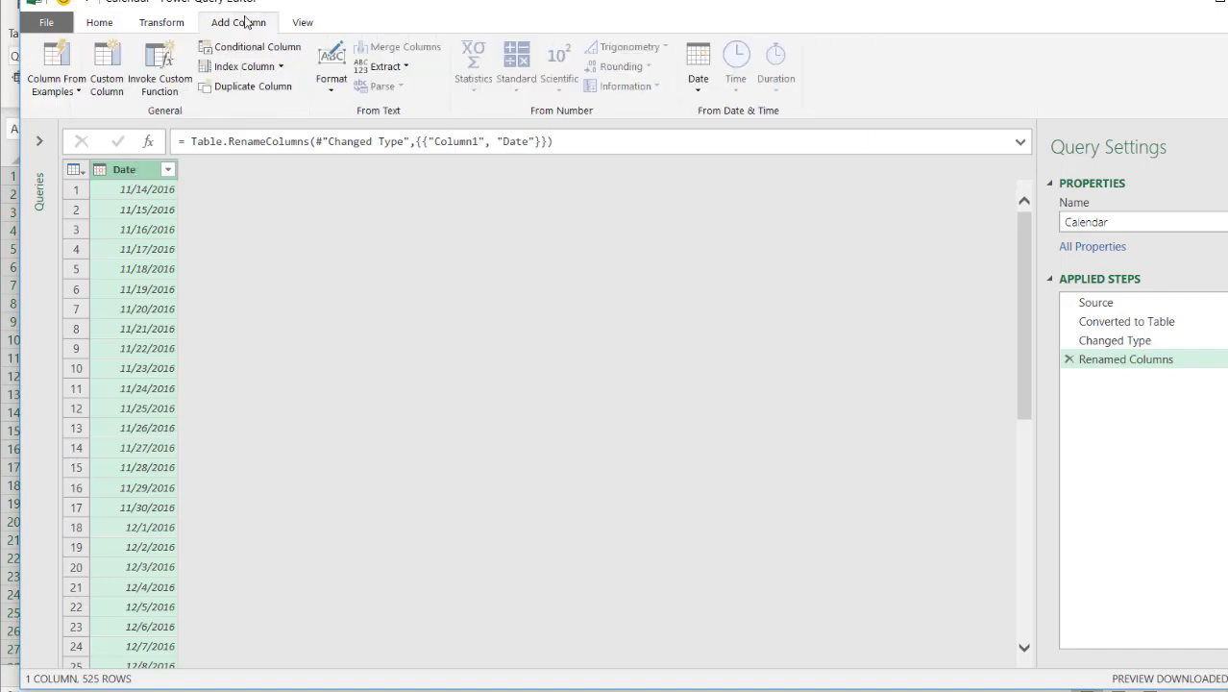
click(701, 87)
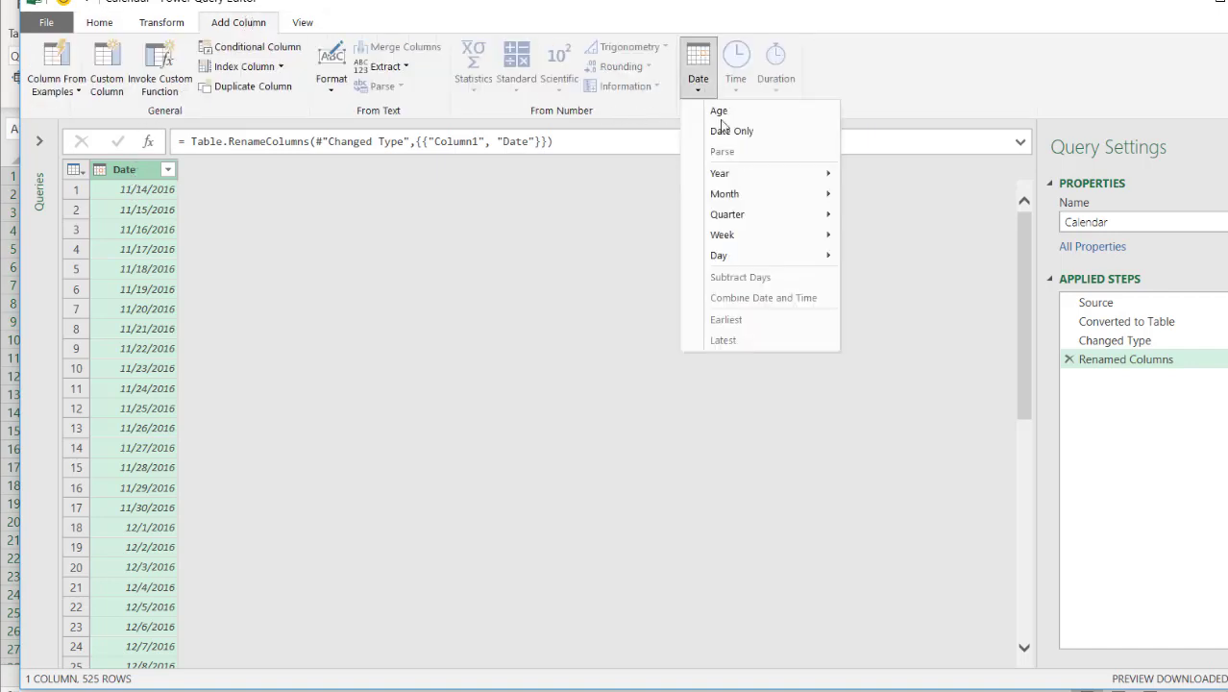
mouse_move(782, 175)
click(877, 173)
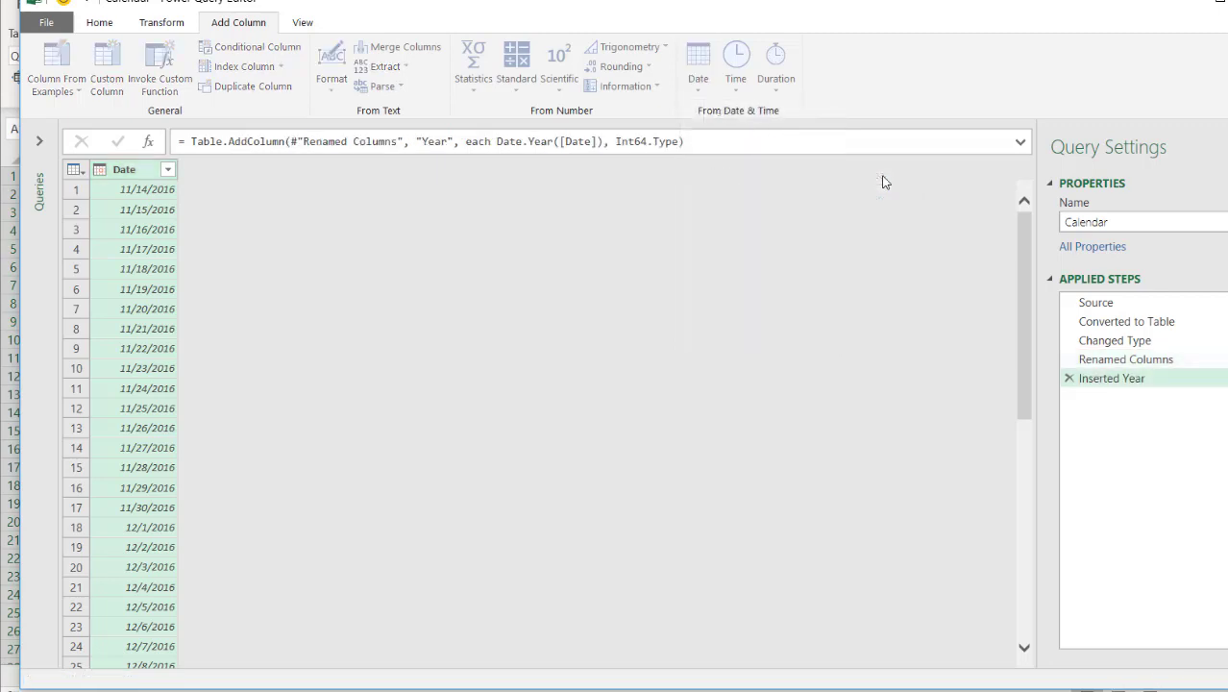
click(148, 174)
click(697, 85)
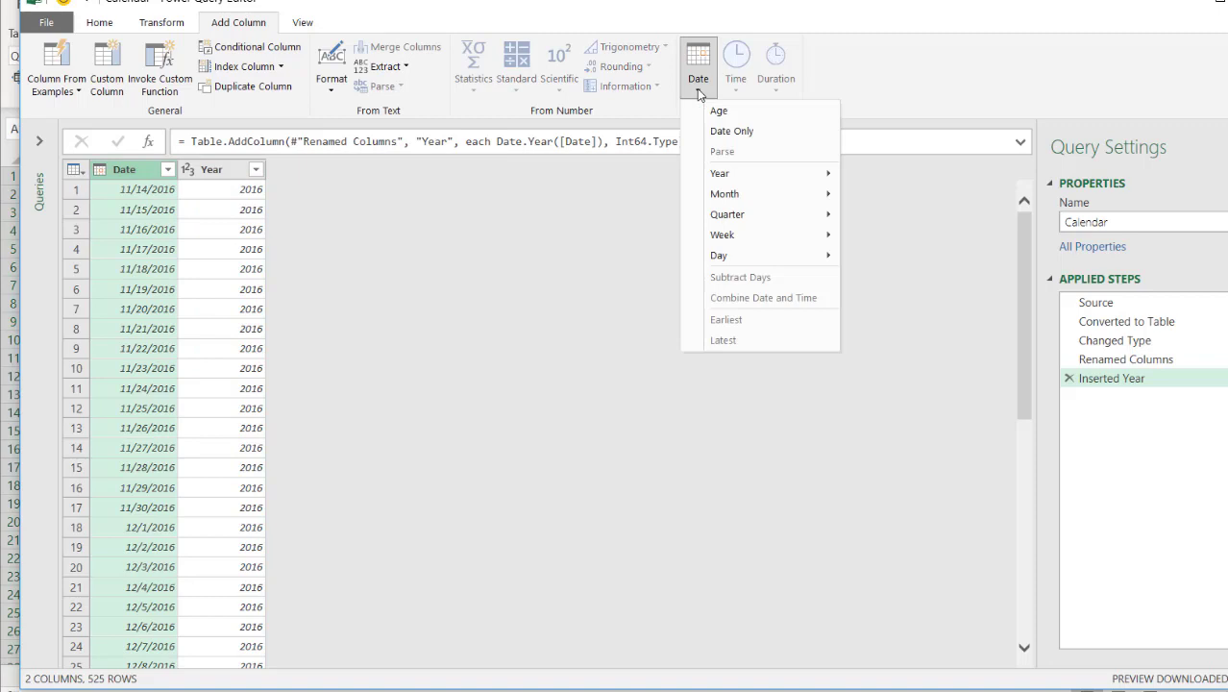
mouse_move(770, 198)
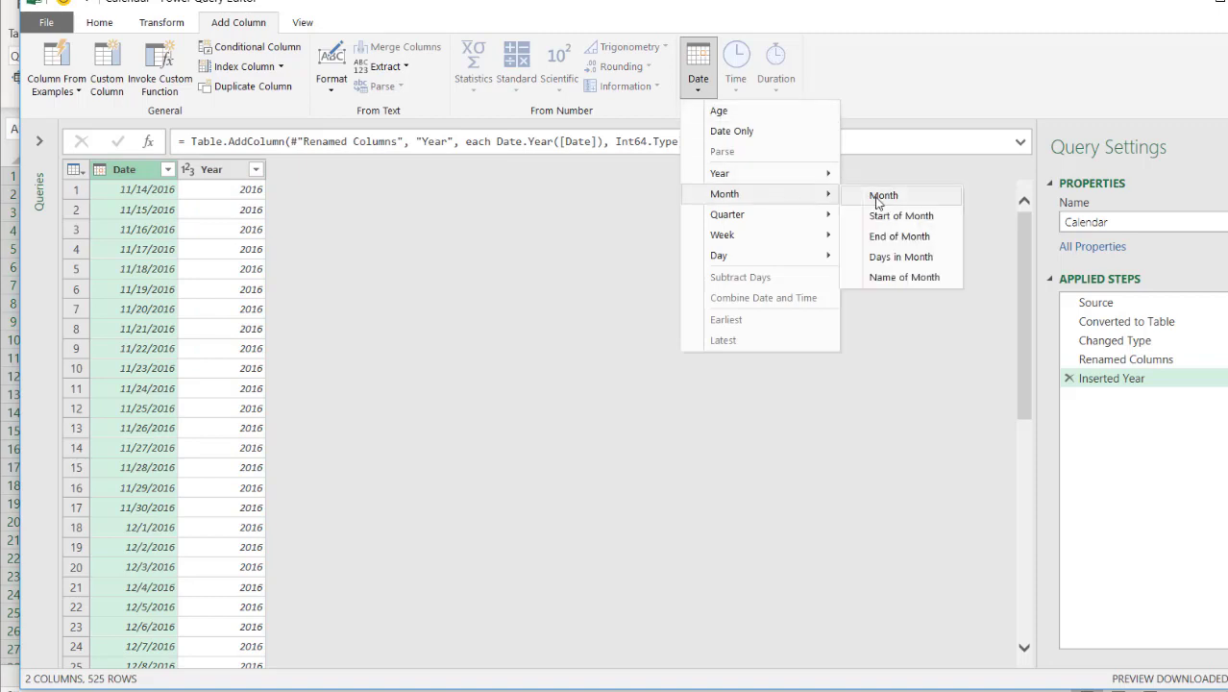
click(905, 275)
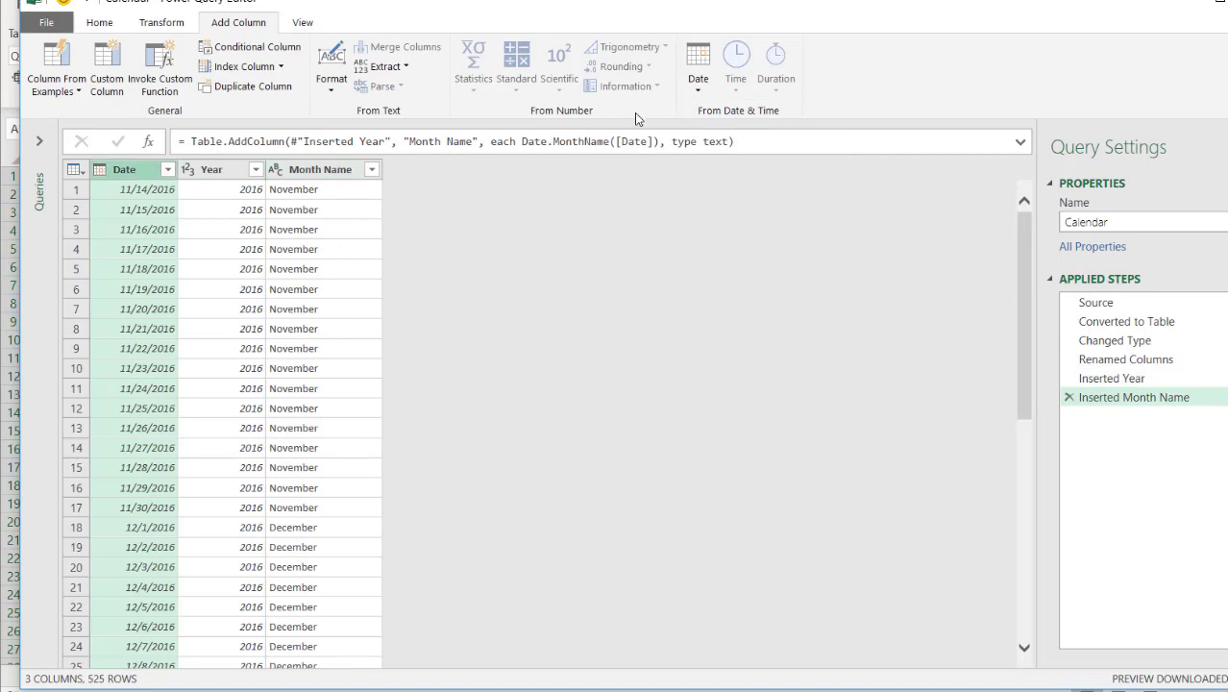
Step: Add a Day Name column of weekday names from the Date column
click(698, 88)
mouse_move(754, 173)
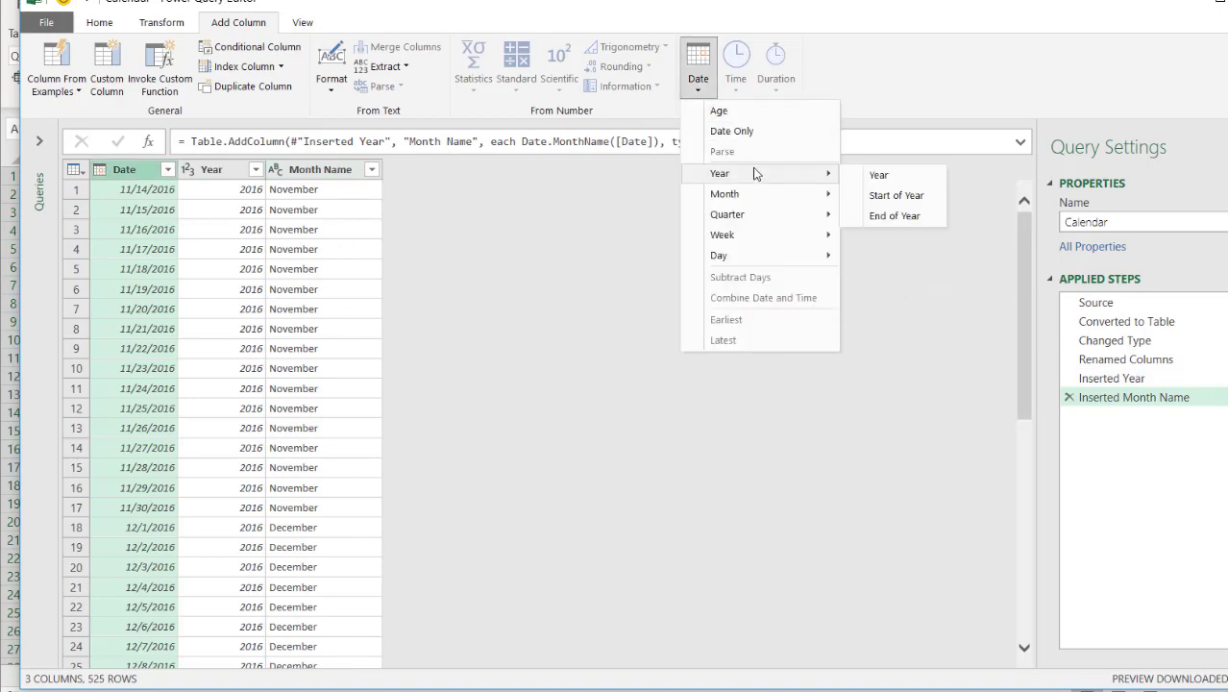
mouse_move(762, 219)
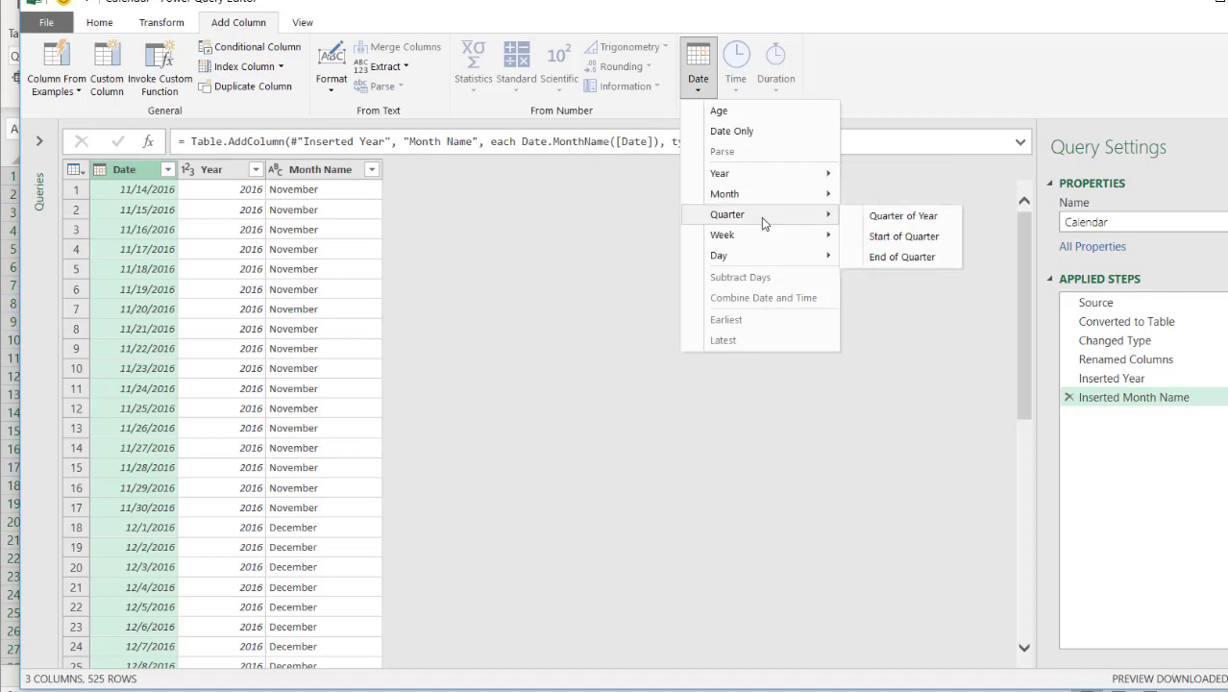
mouse_move(767, 257)
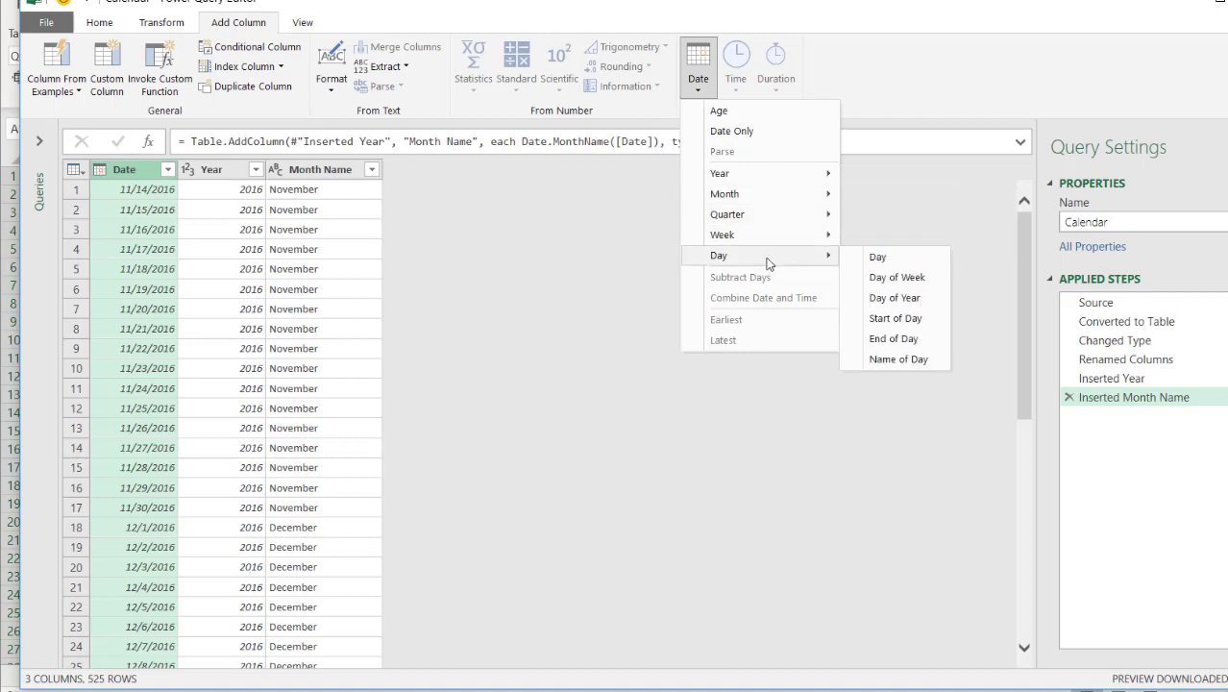
click(907, 361)
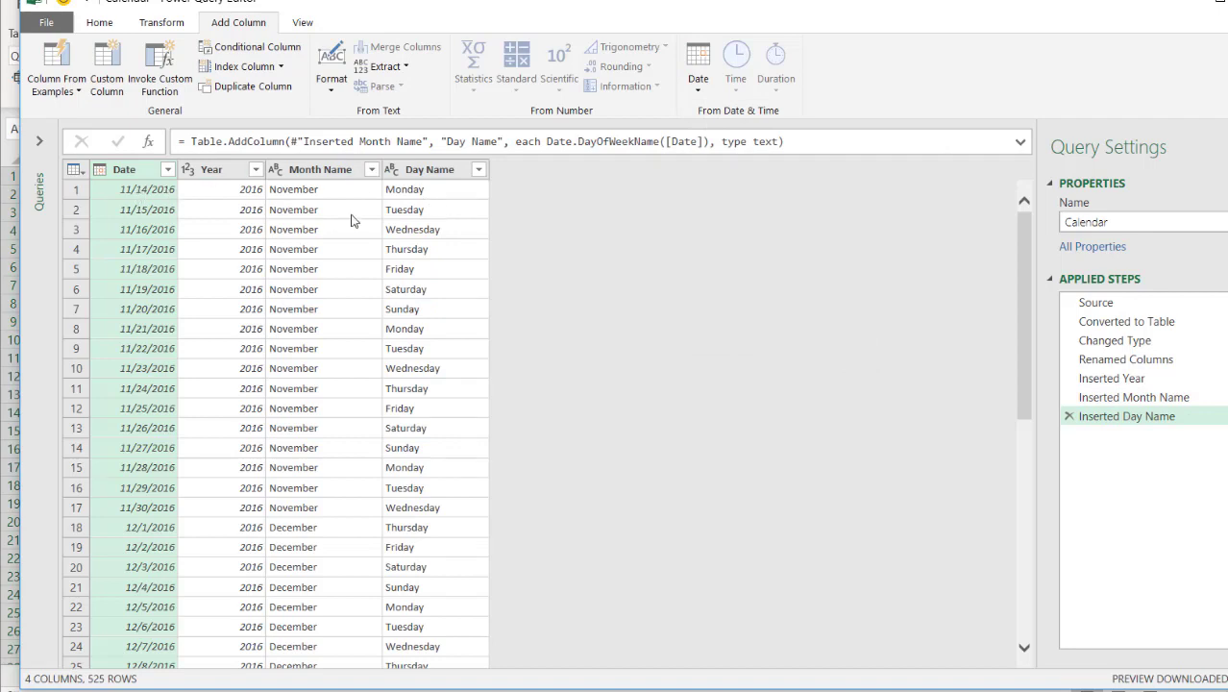
Step: Close & Load the Calendar query and spot-check its Month Name and Day Name values
click(98, 23)
click(44, 58)
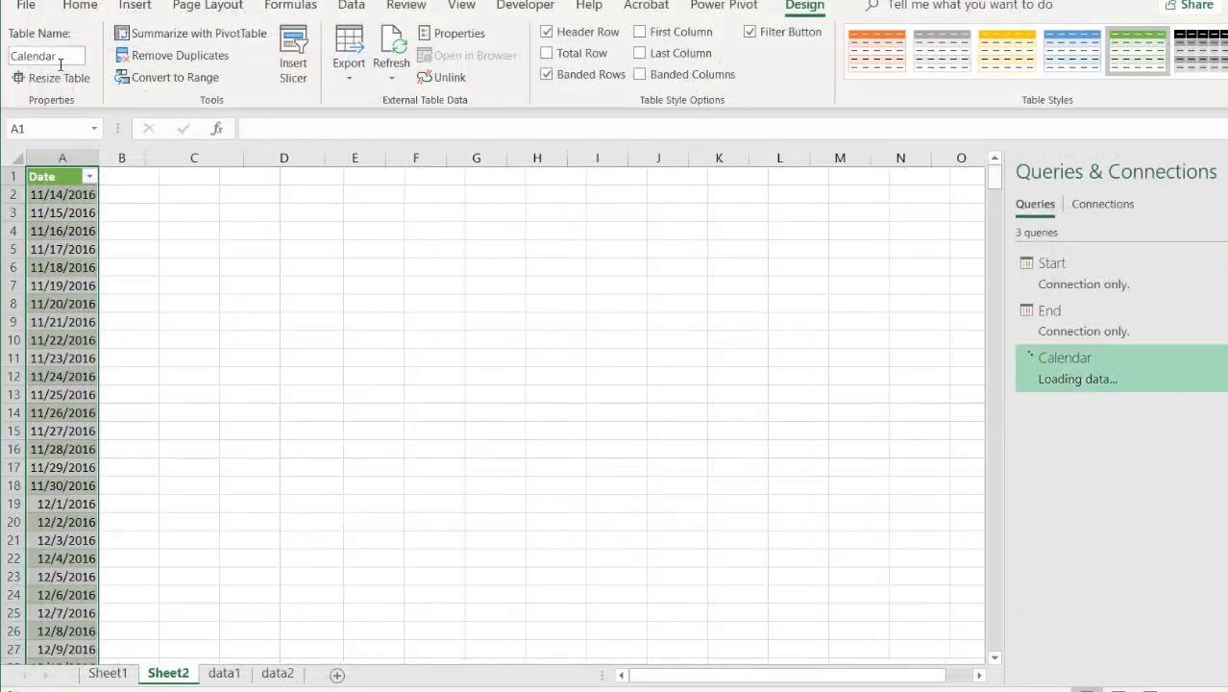
click(207, 213)
click(265, 227)
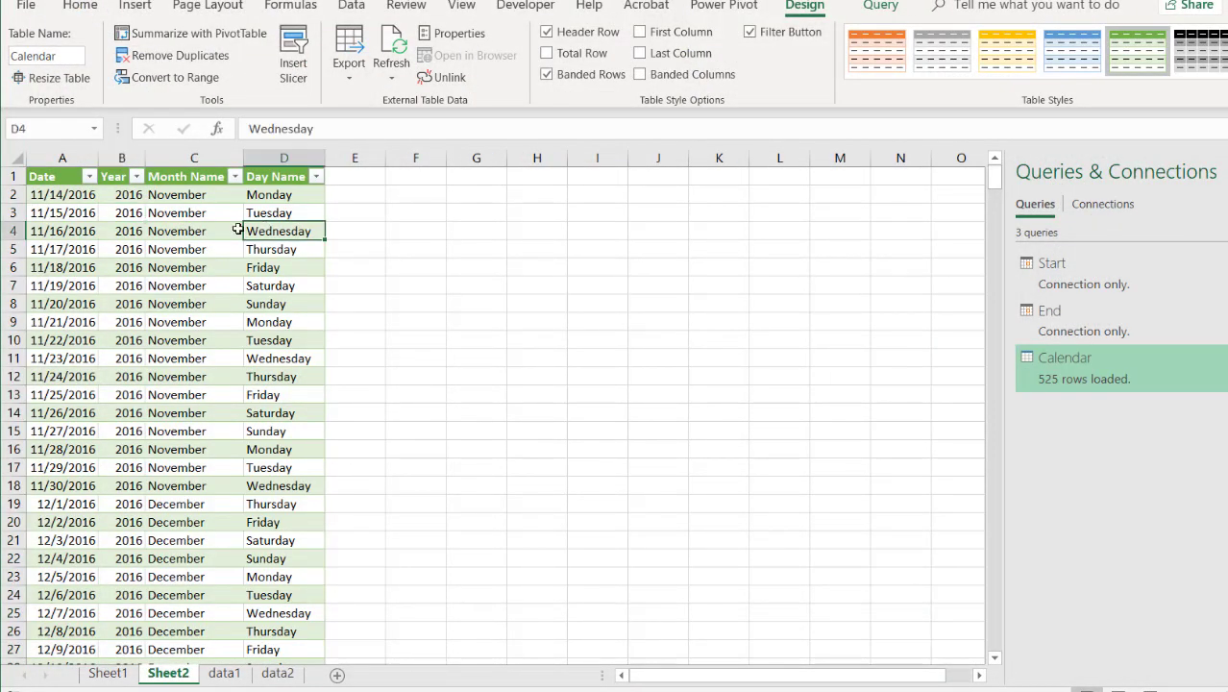
click(238, 229)
click(289, 237)
Step: Check where the data1 table ends, then copy all Date and Name rows from data2
click(225, 673)
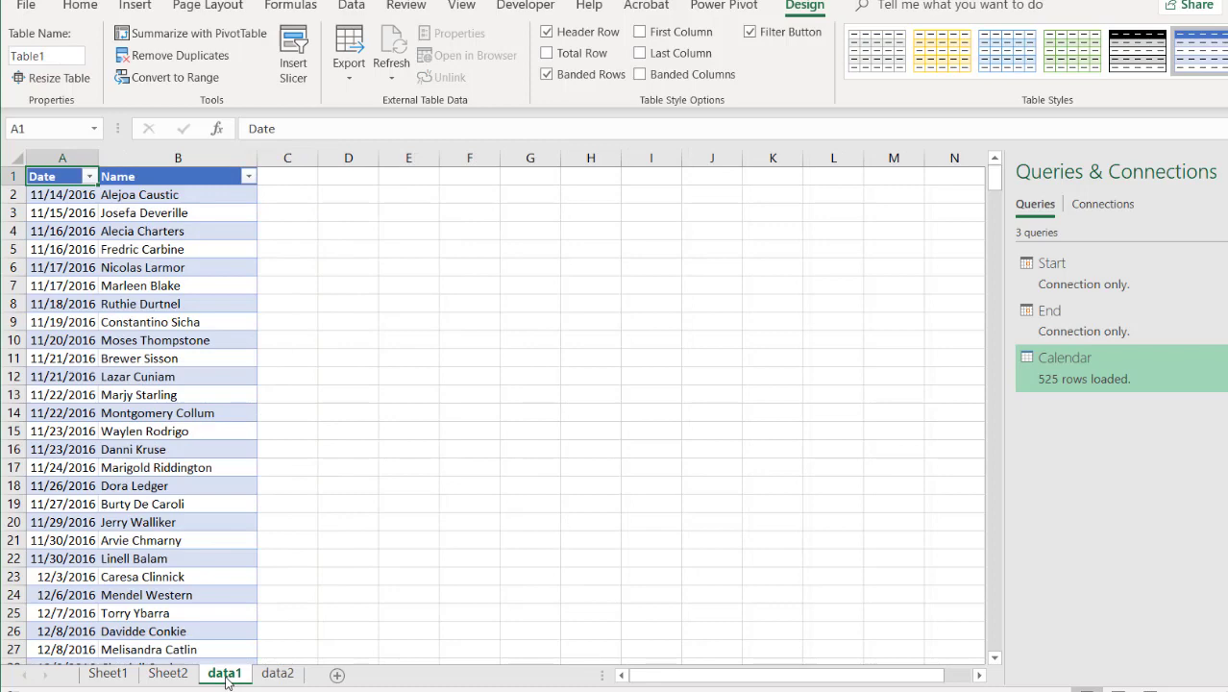
click(67, 413)
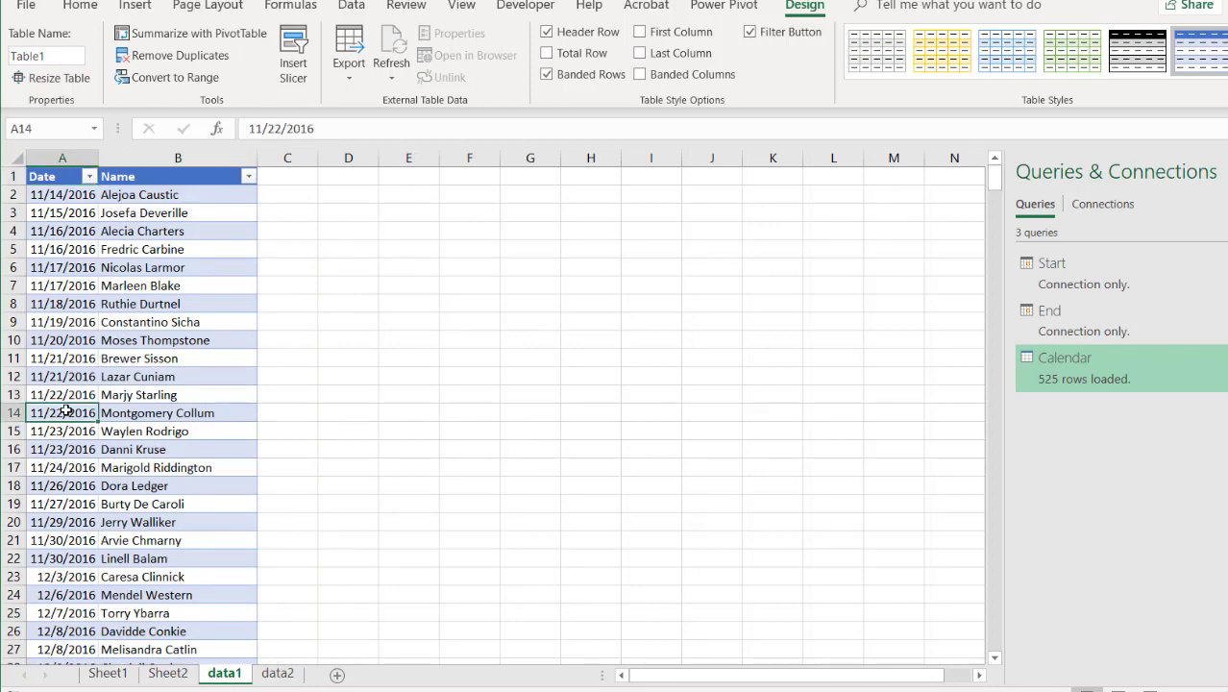
key(ctrl+Down)
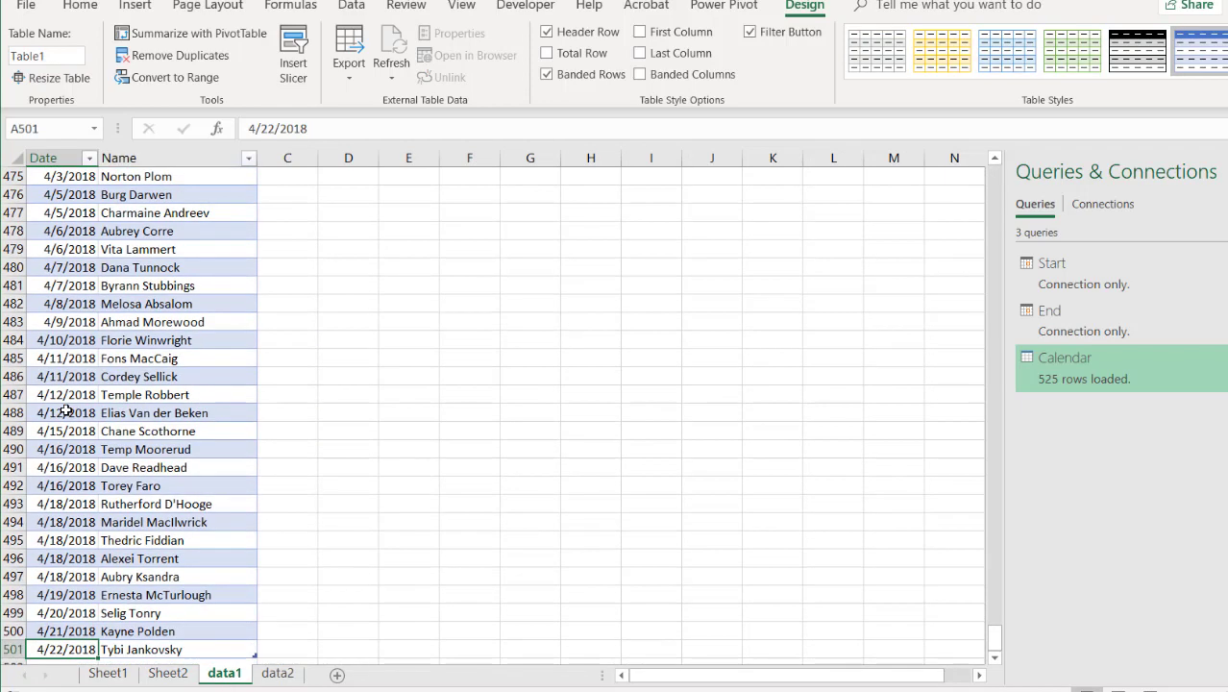
click(280, 674)
click(136, 388)
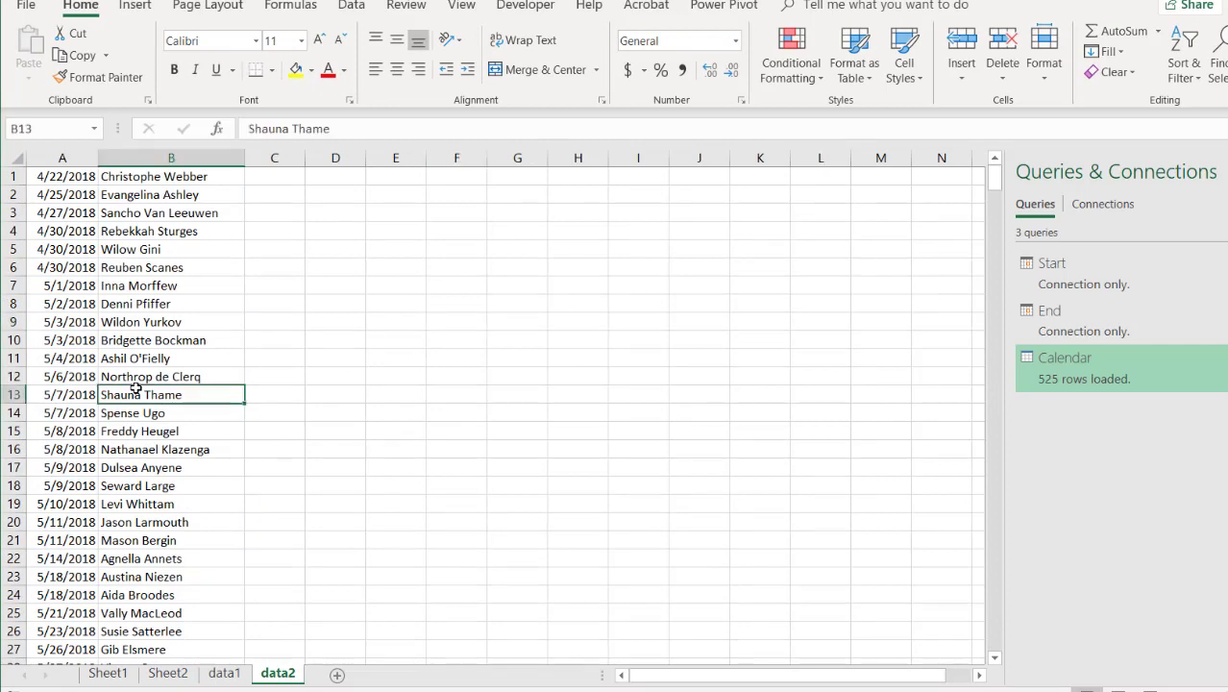
key(ctrl+Up)
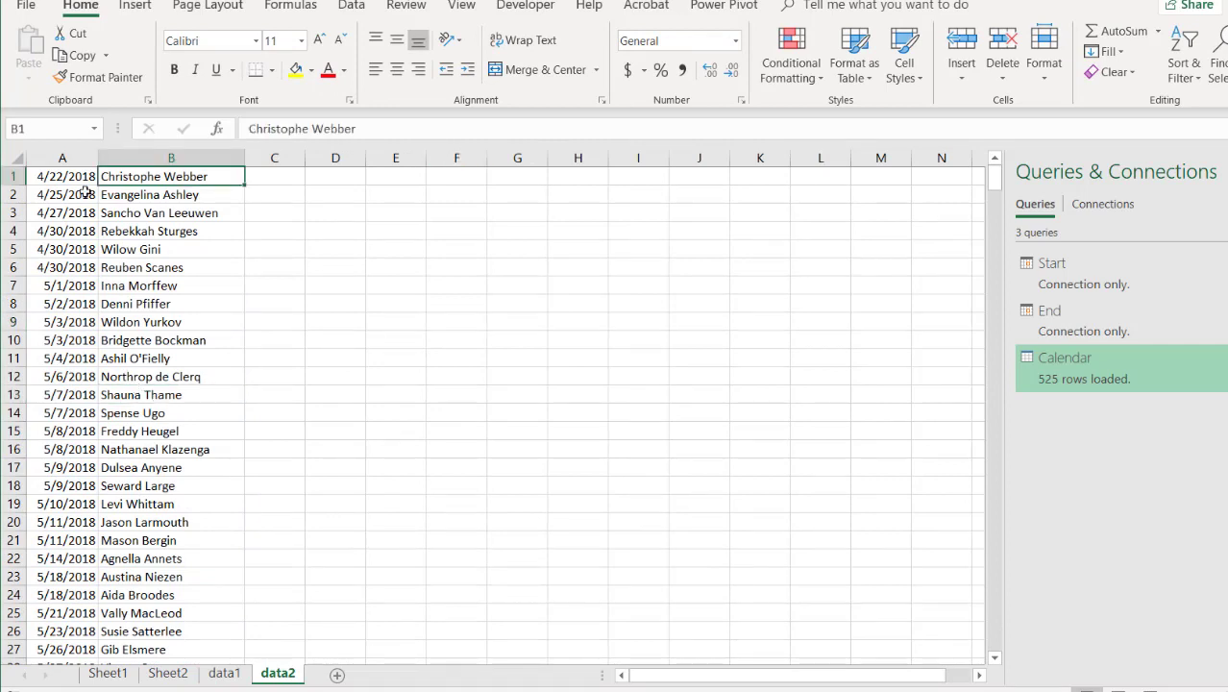
drag(43, 176, 110, 177)
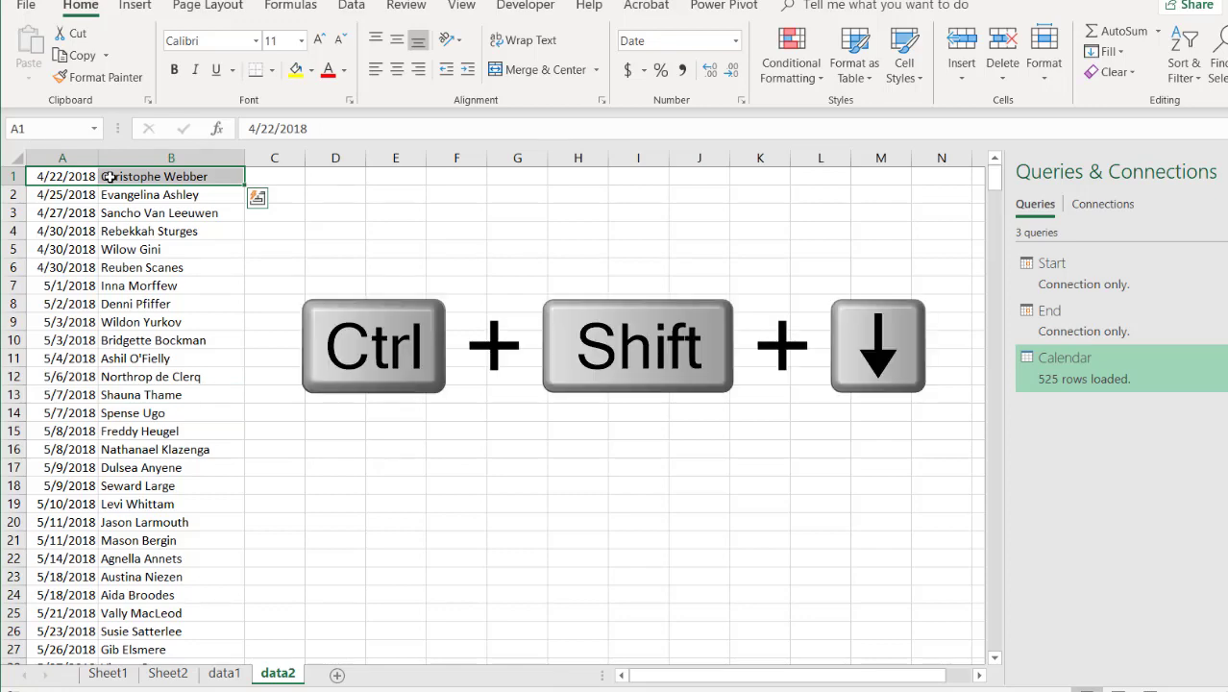
key(ctrl+shift+Down)
key(ctrl+c)
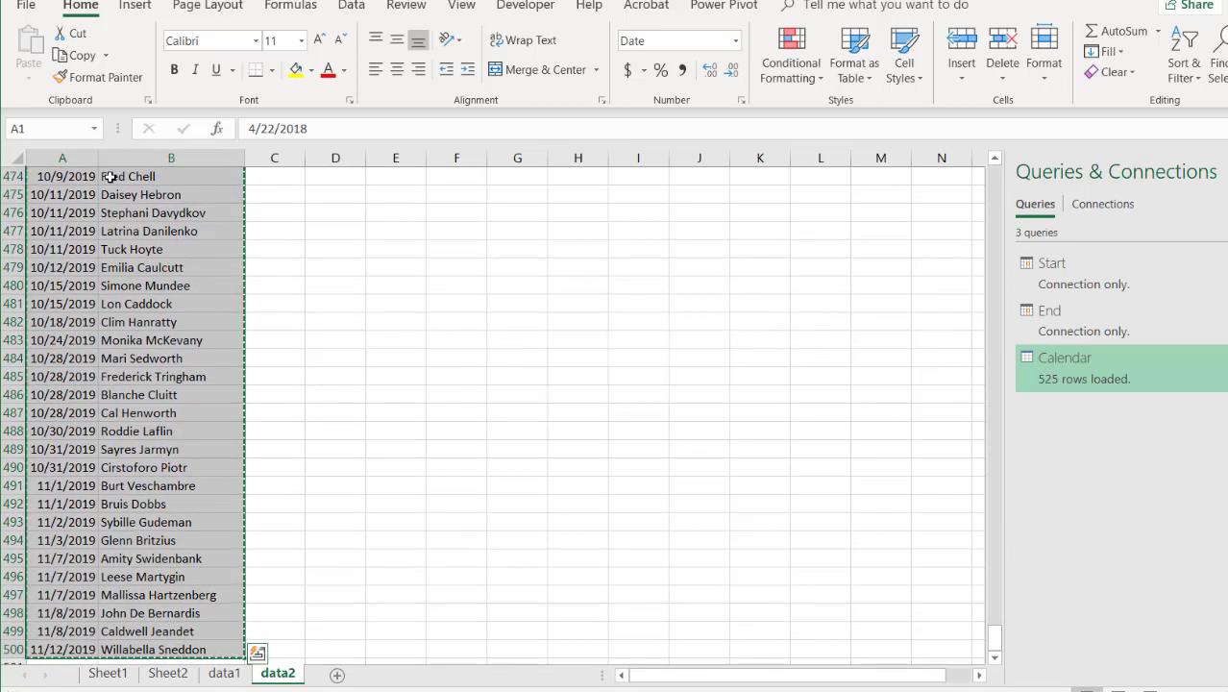
Step: Paste the data2 rows below the data1 table and verify it now ends at 11/12/2019
click(224, 672)
key(Down)
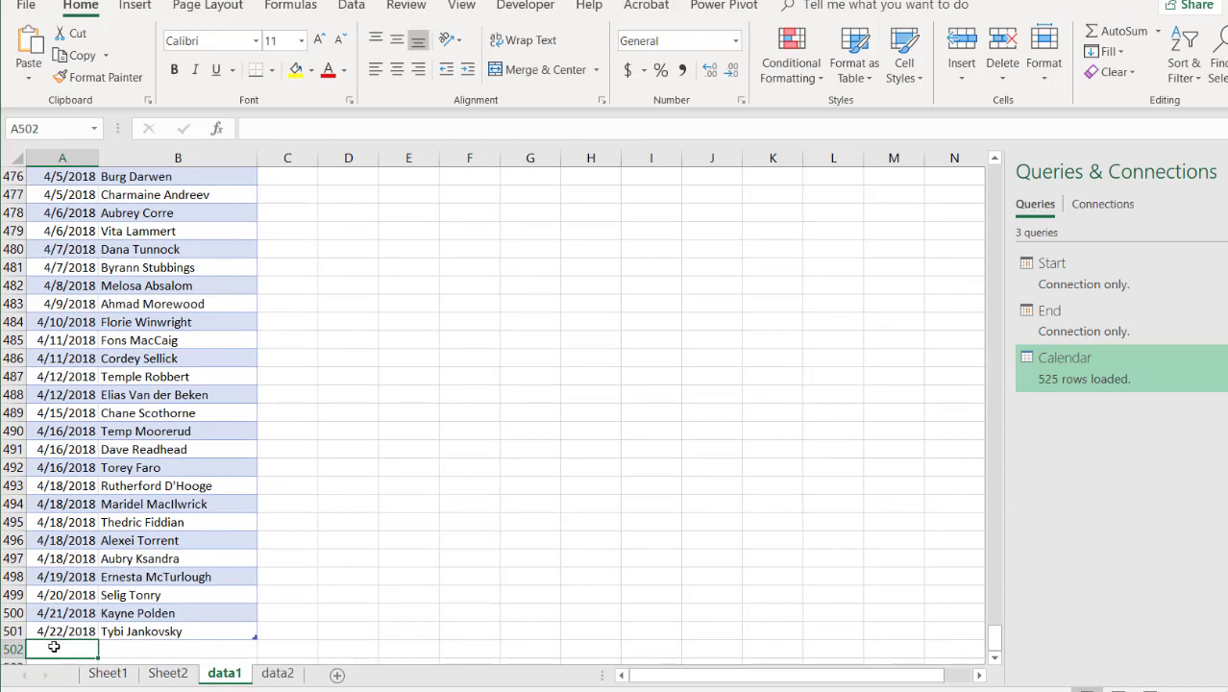
key(ctrl+v)
click(159, 561)
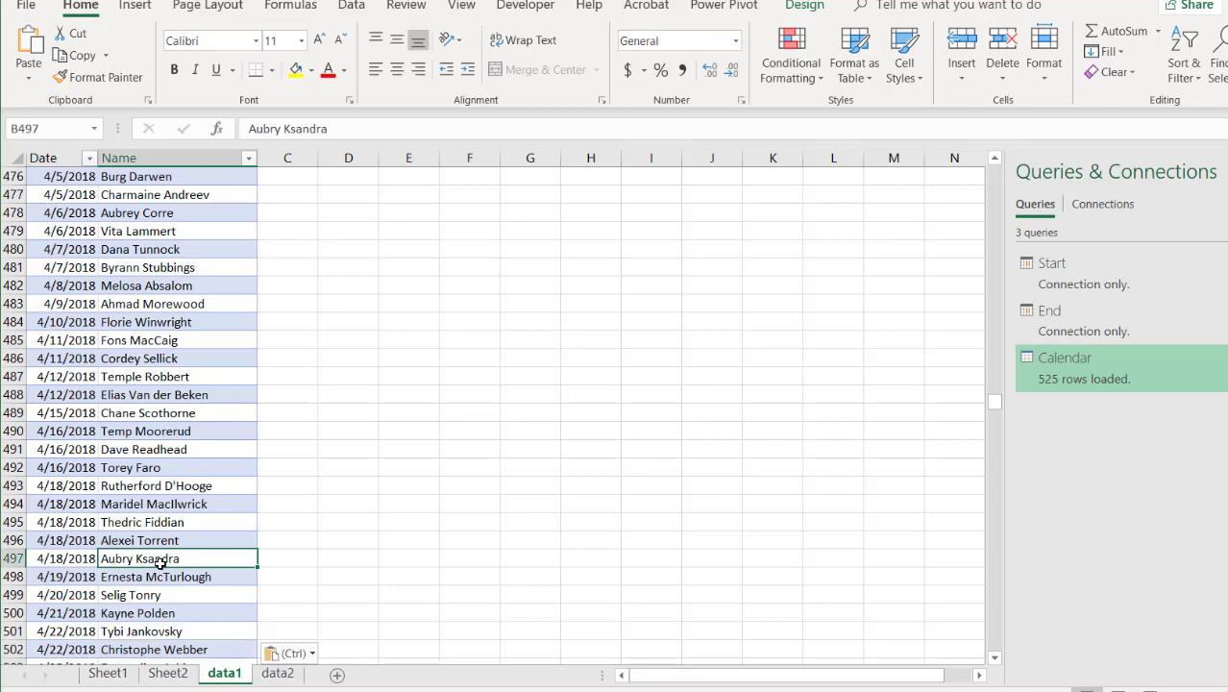
click(109, 648)
click(72, 615)
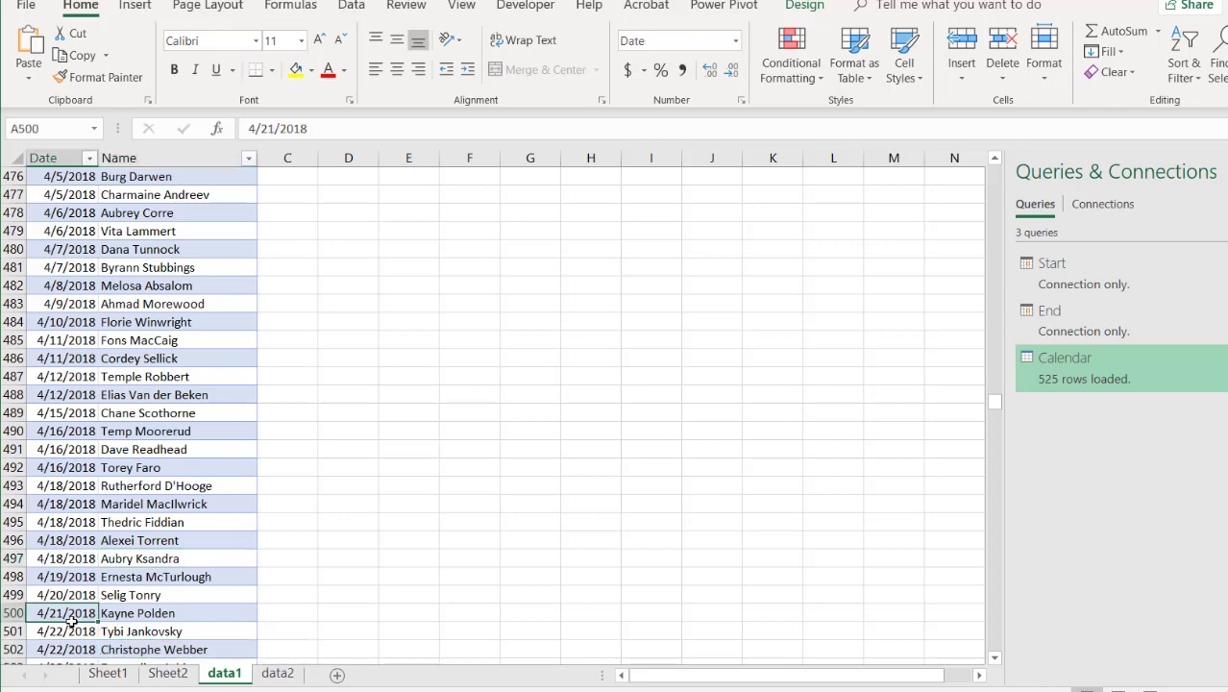
key(ctrl+Down)
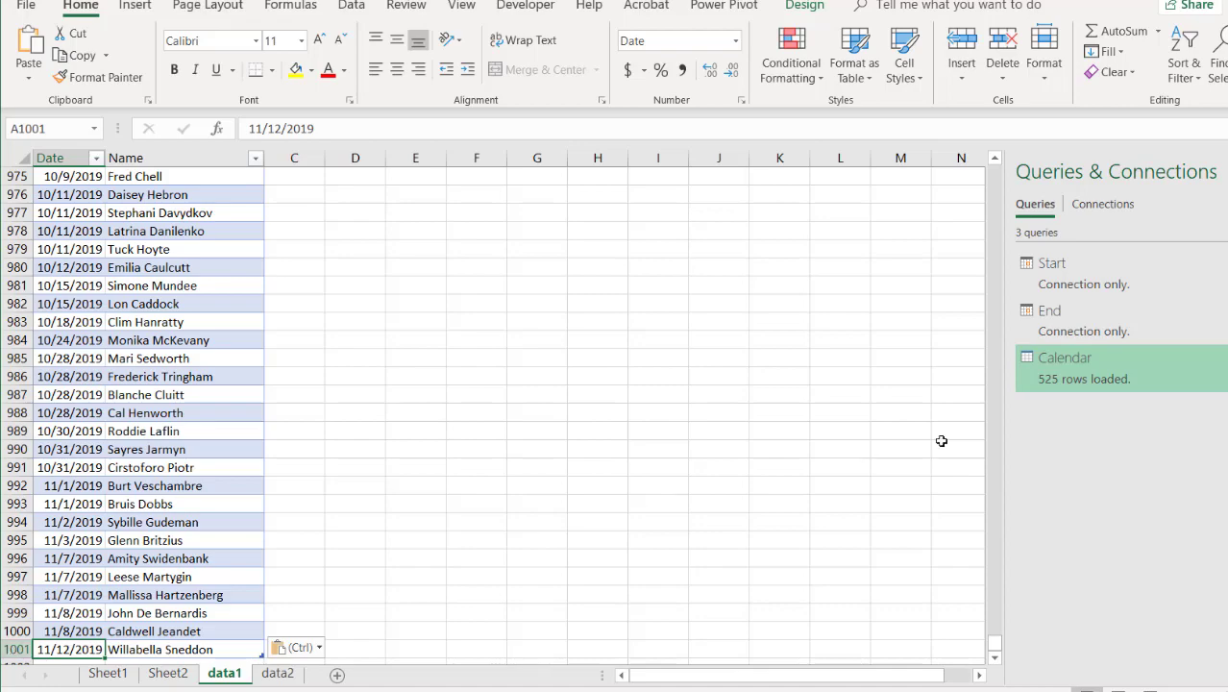
Step: Refresh the Calendar query from the Queries & Connections pane
mouse_move(1047, 380)
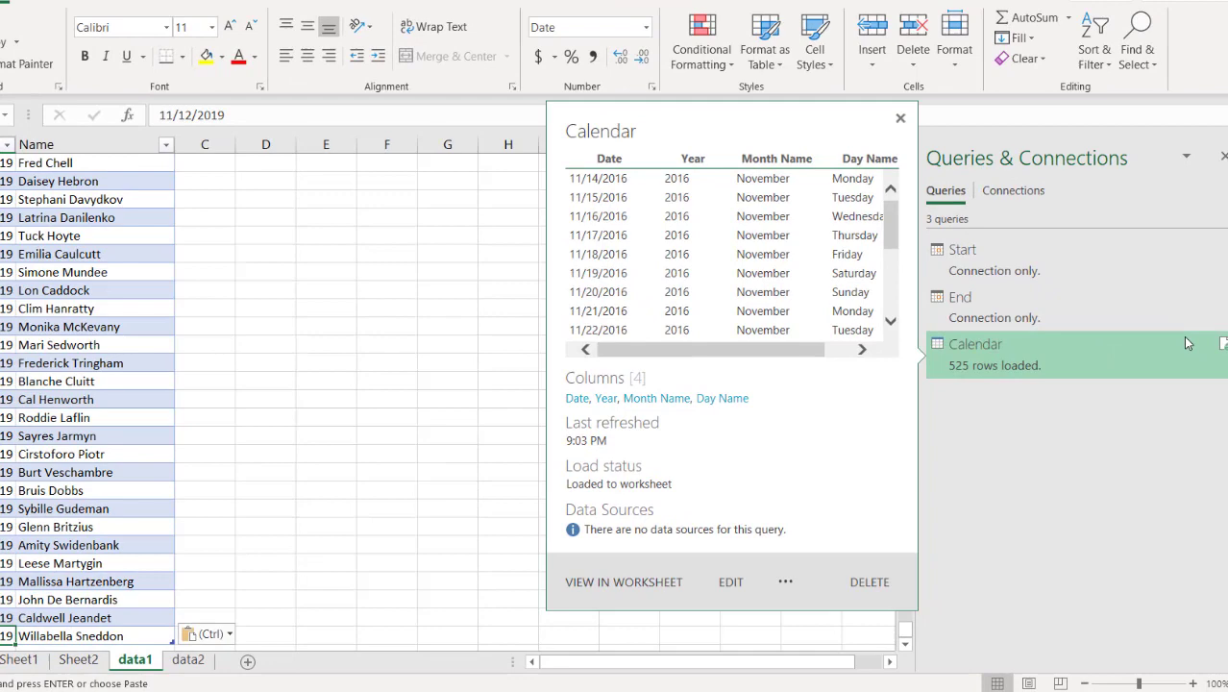
click(1207, 342)
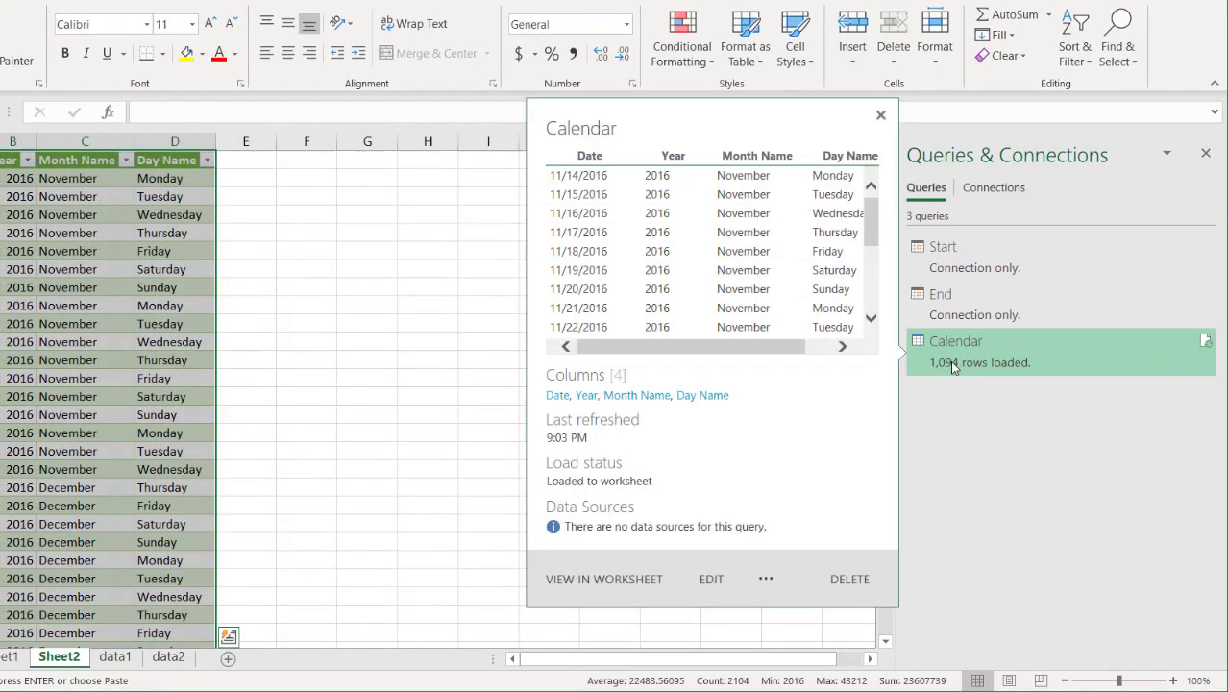
click(189, 363)
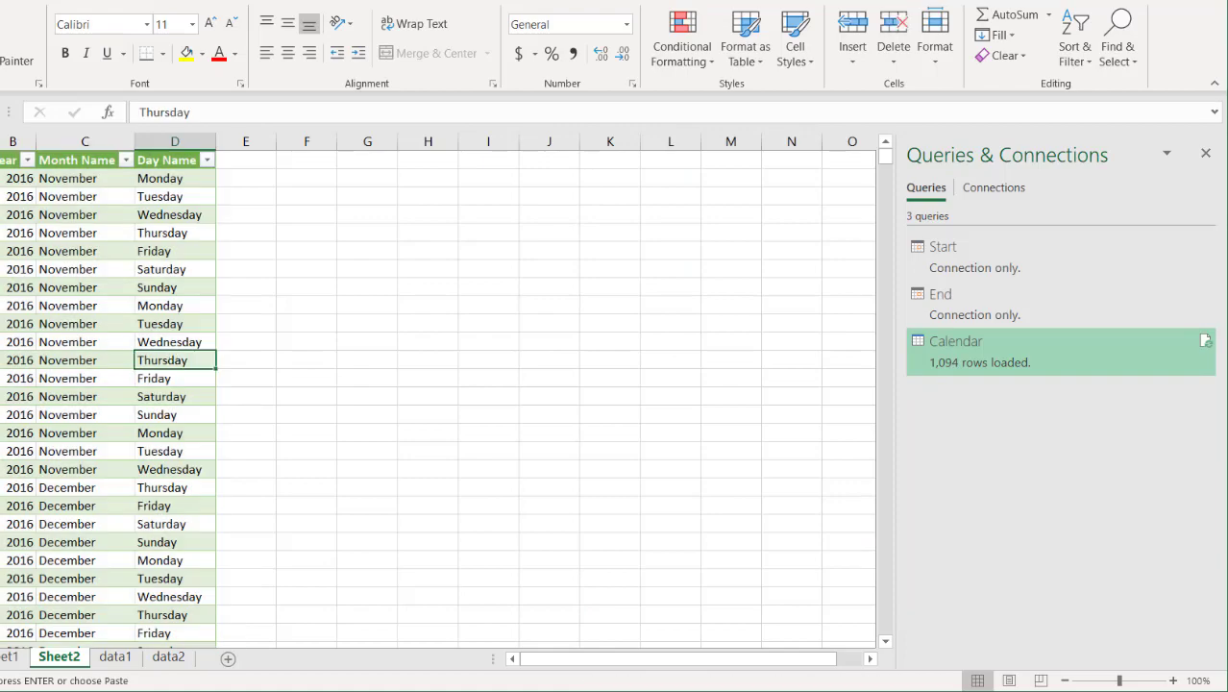
click(13, 248)
click(67, 179)
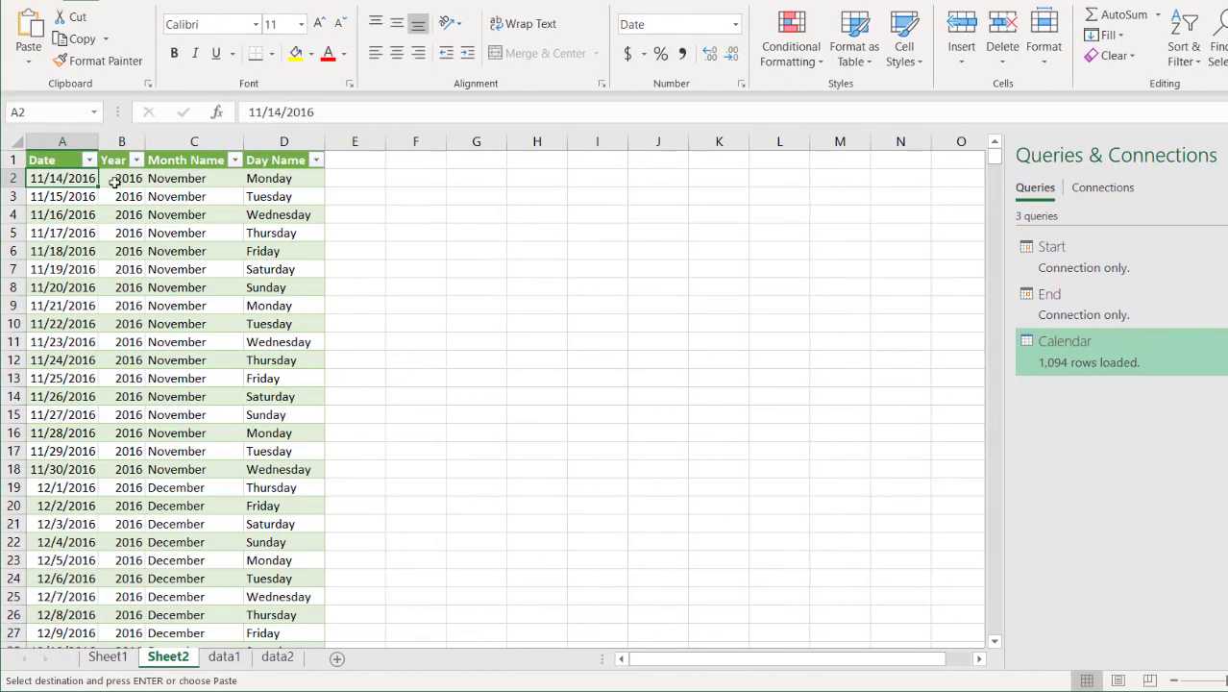
Step: Verify the last Calendar row reads 11/12/2019, 2019, November, Tuesday
key(ctrl+Down)
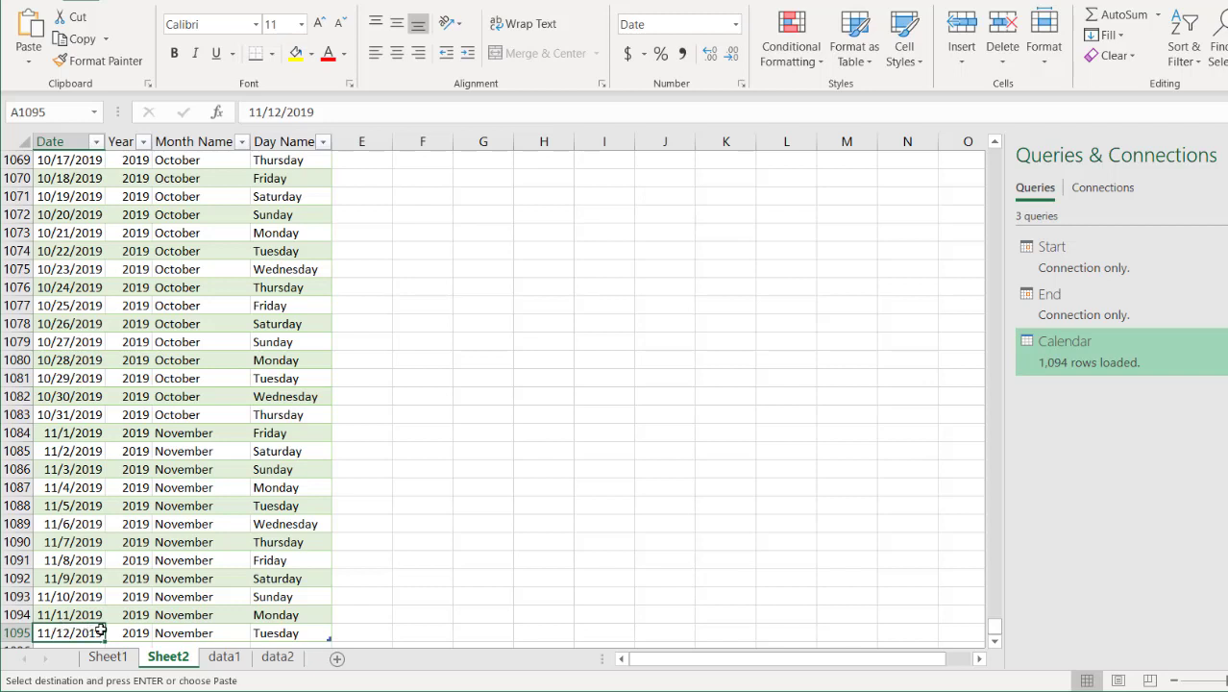
click(135, 631)
click(173, 633)
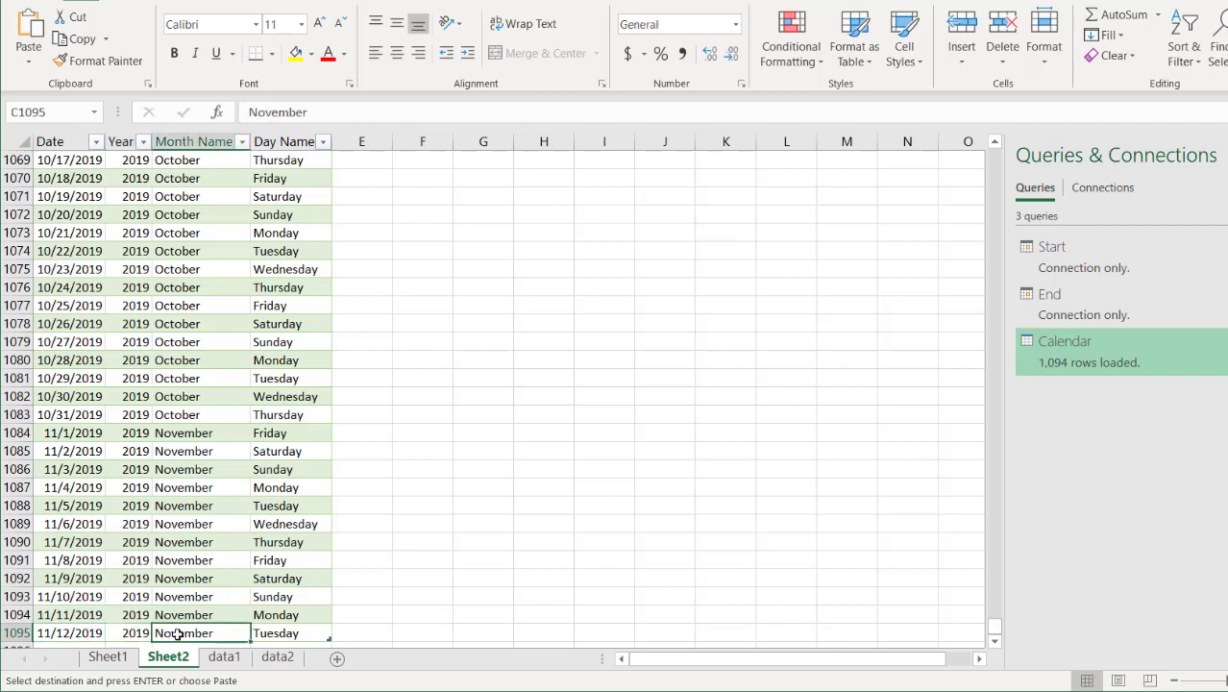
click(293, 630)
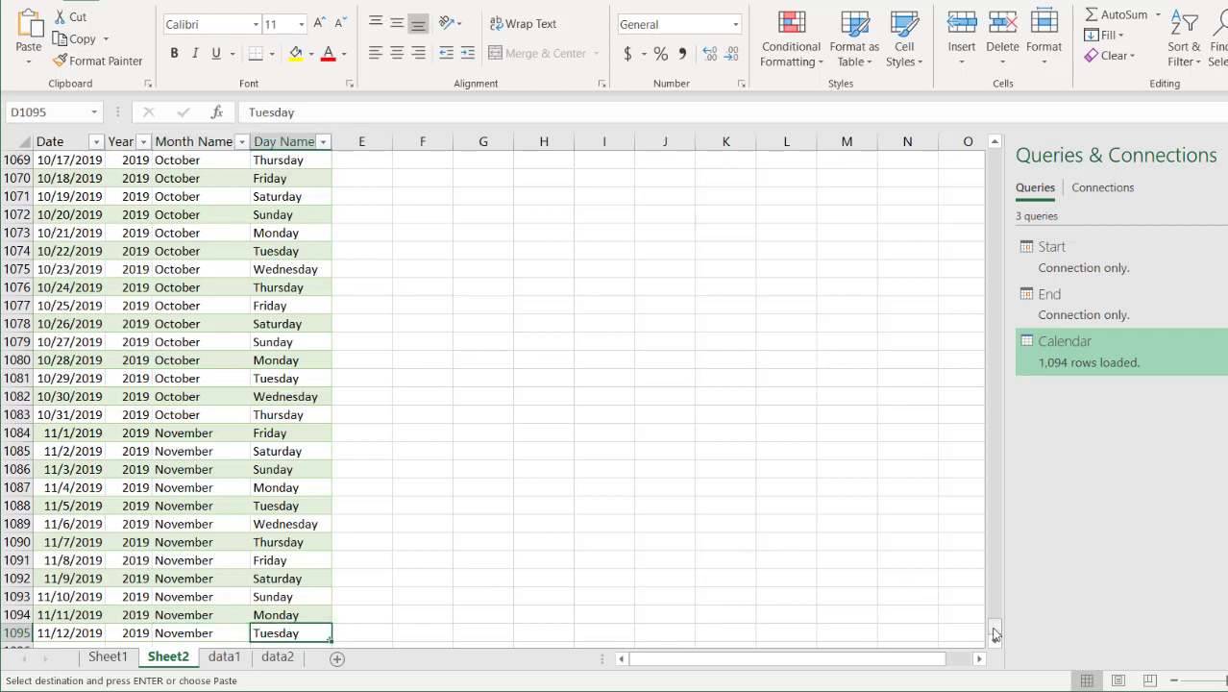
drag(994, 630, 992, 152)
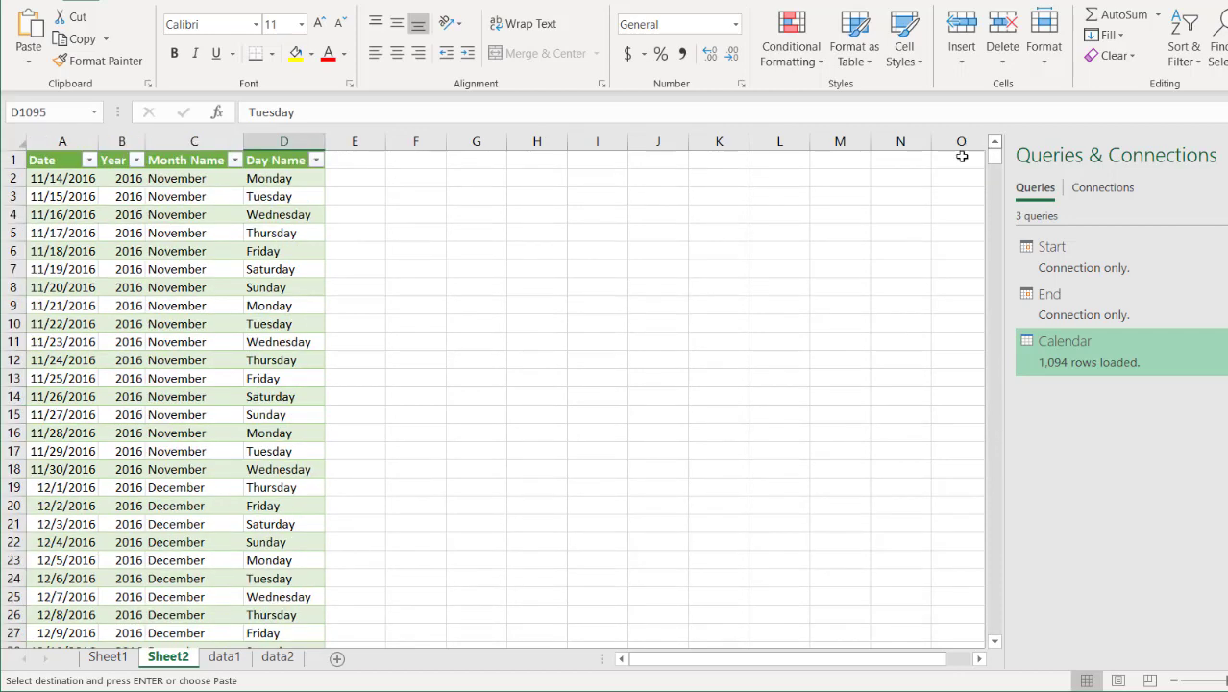
click(106, 656)
click(384, 196)
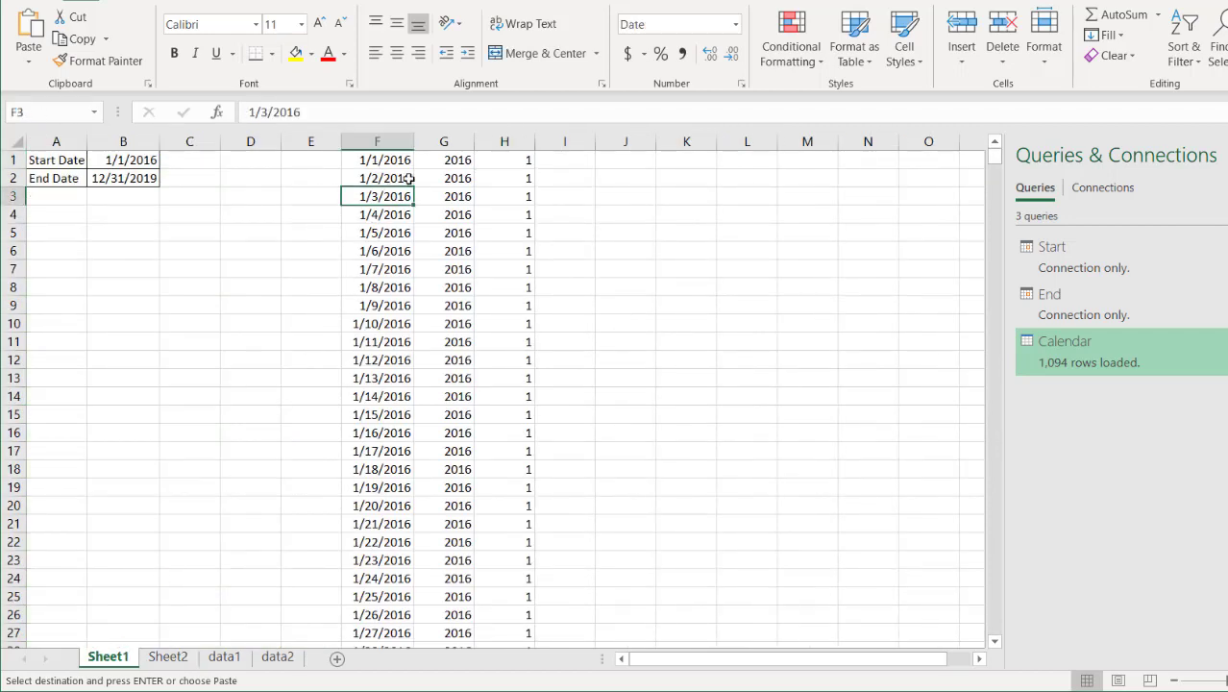
click(428, 178)
click(521, 177)
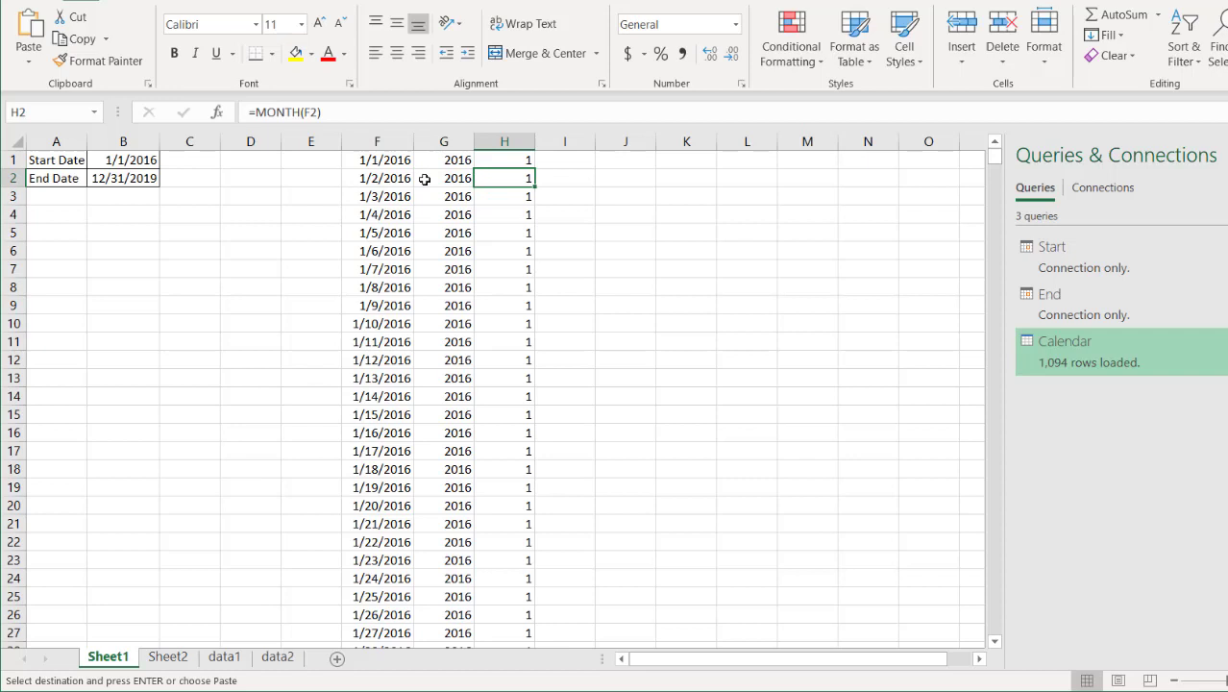
click(400, 179)
click(444, 193)
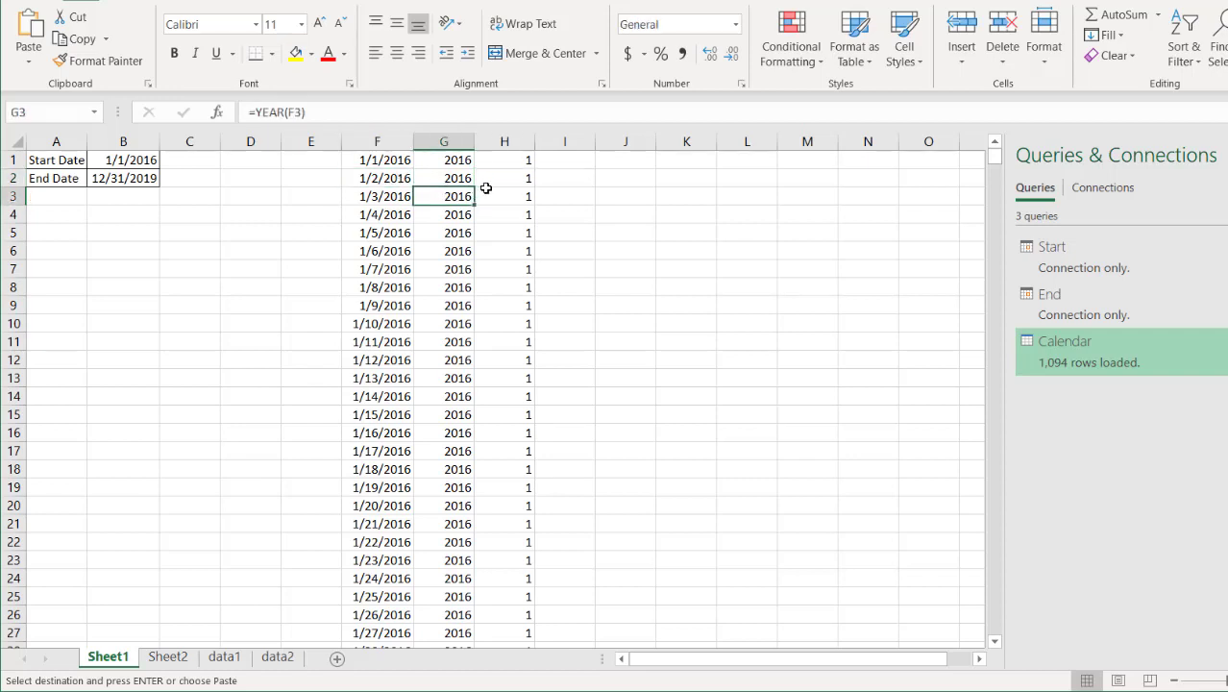
click(487, 192)
click(148, 181)
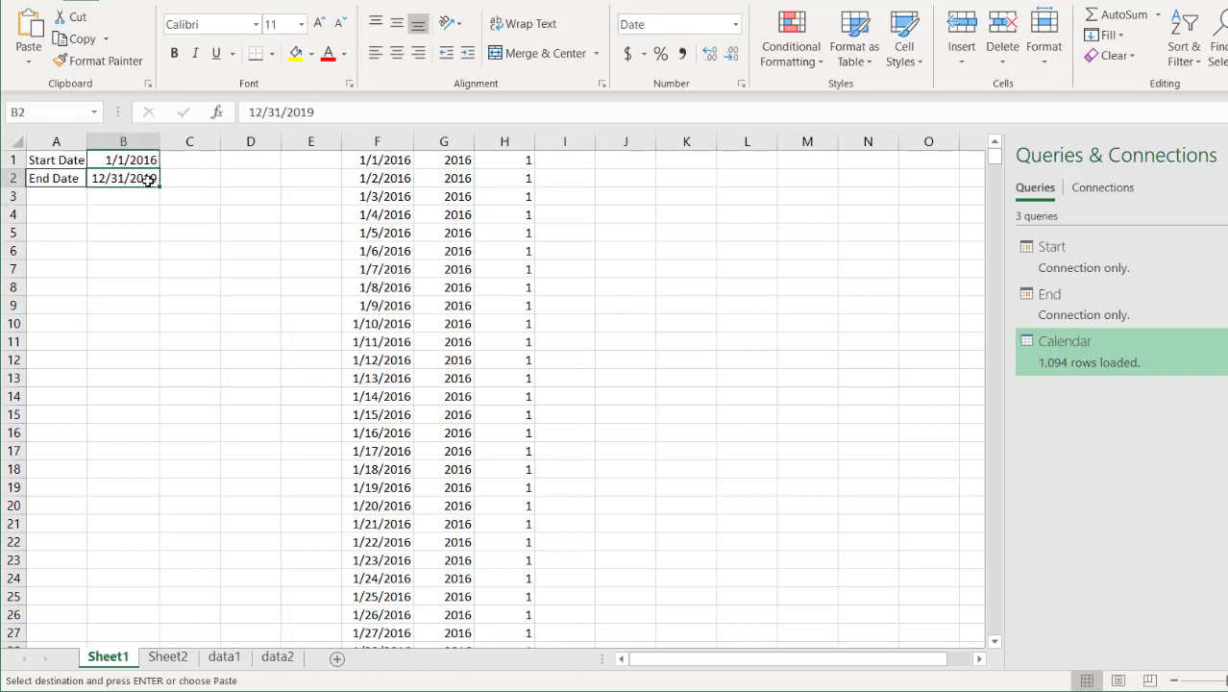
click(169, 657)
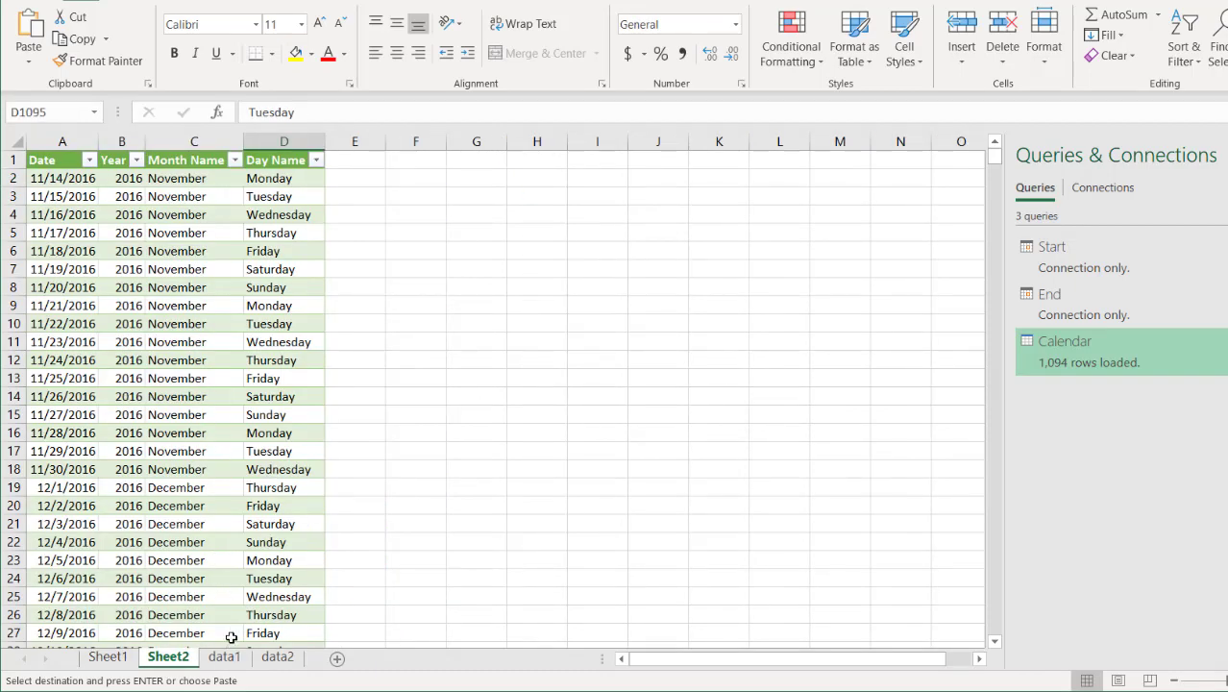
click(224, 657)
click(277, 658)
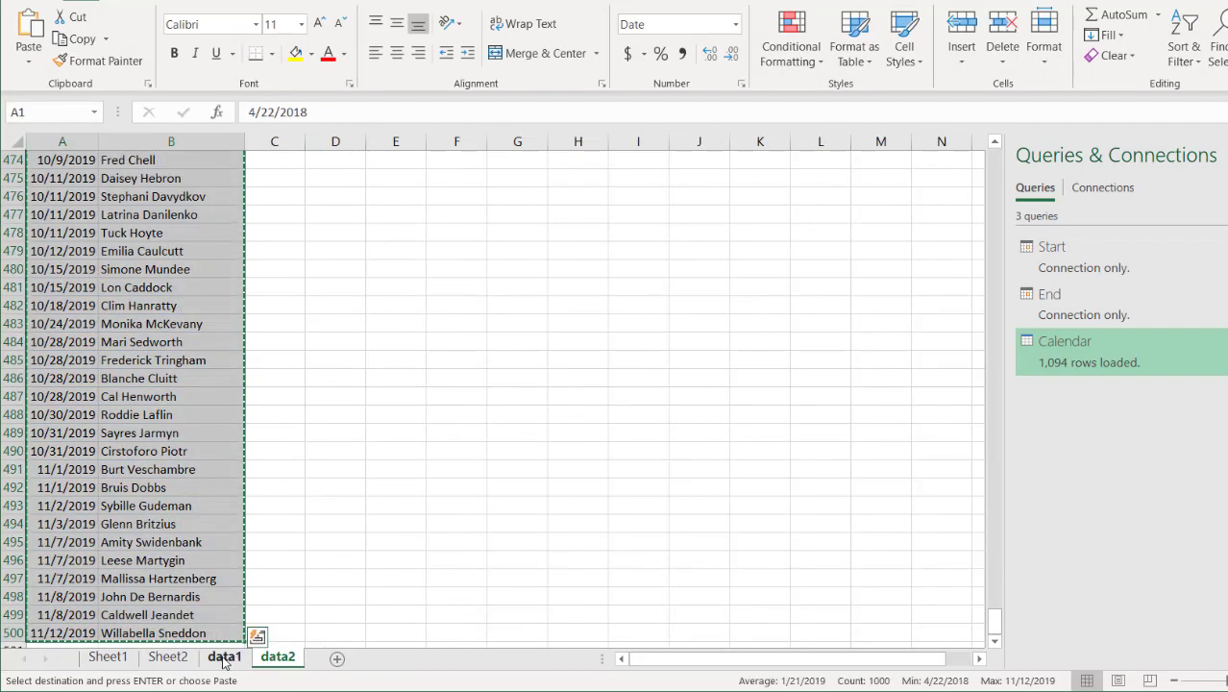
click(168, 657)
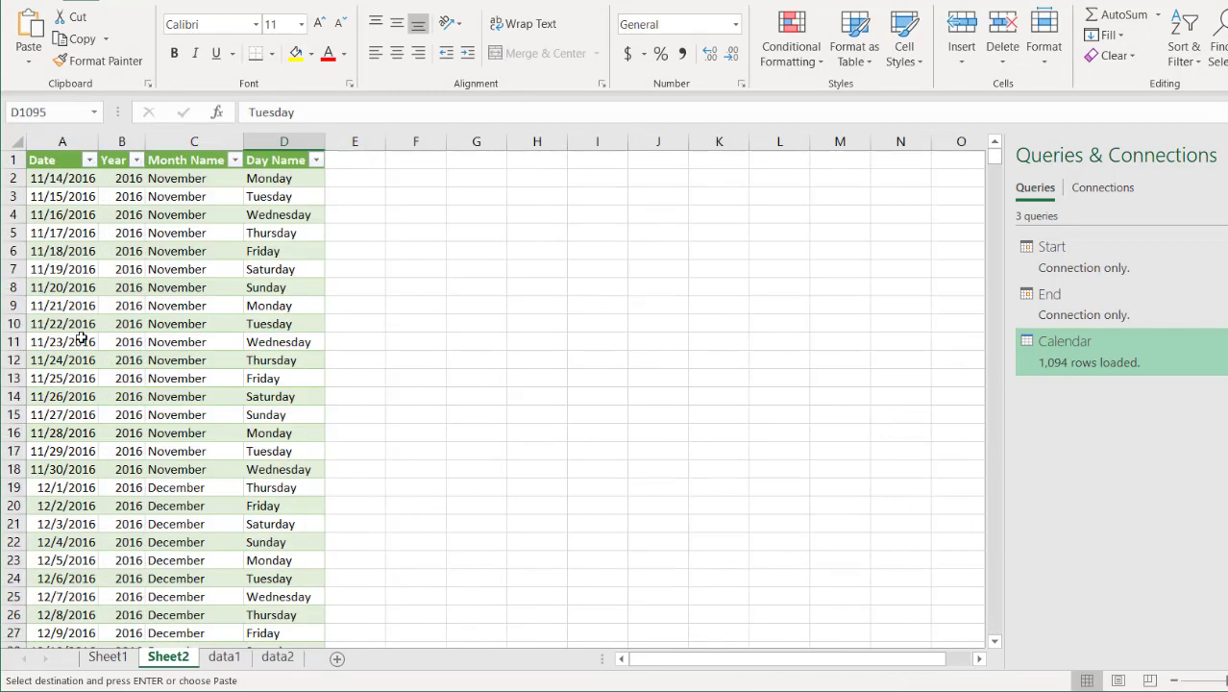